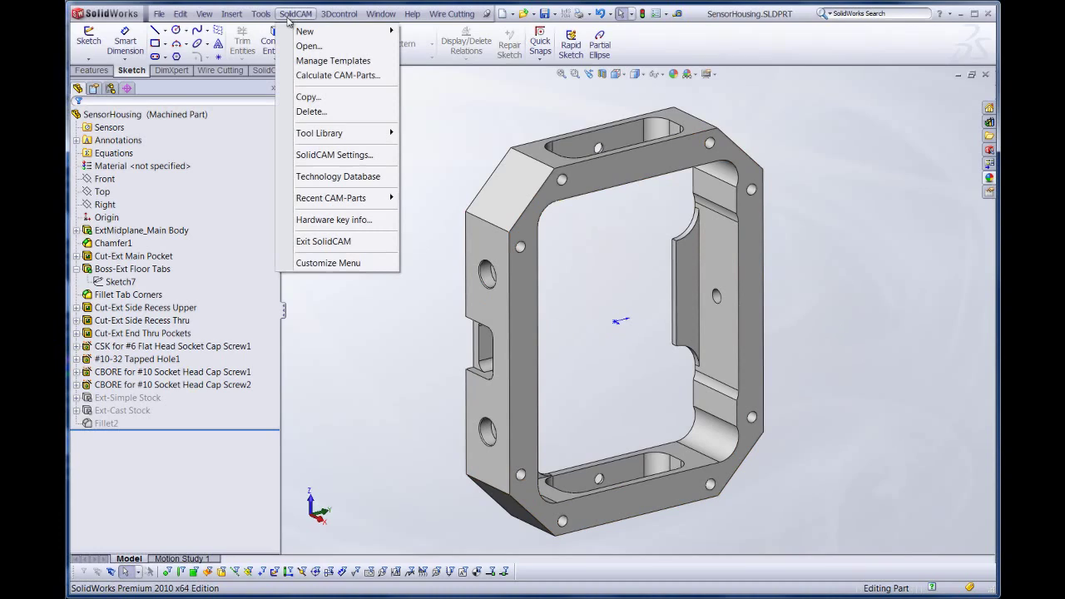
# - Create a new Milling CAM-Part from the SensorHousing model, using the model file directory
pyautogui.moveTo(298, 33)
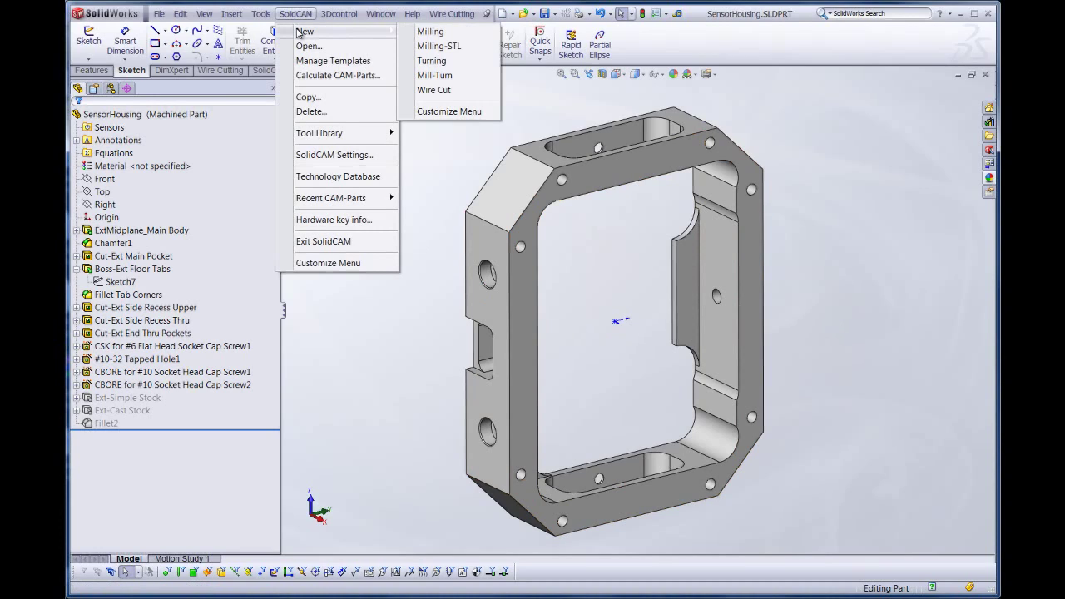
pyautogui.click(449, 35)
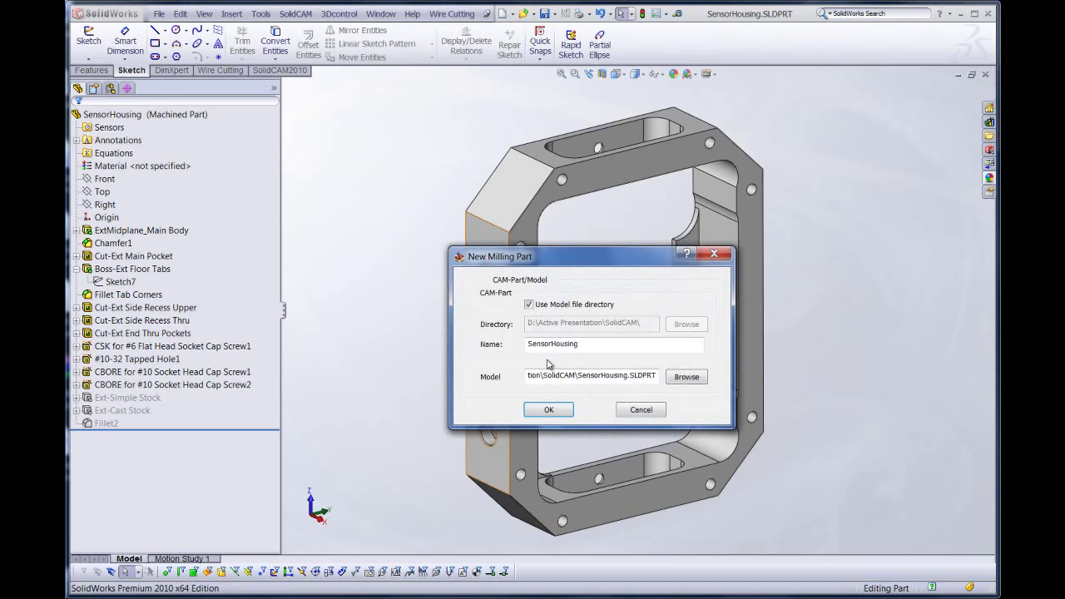
pyautogui.click(552, 410)
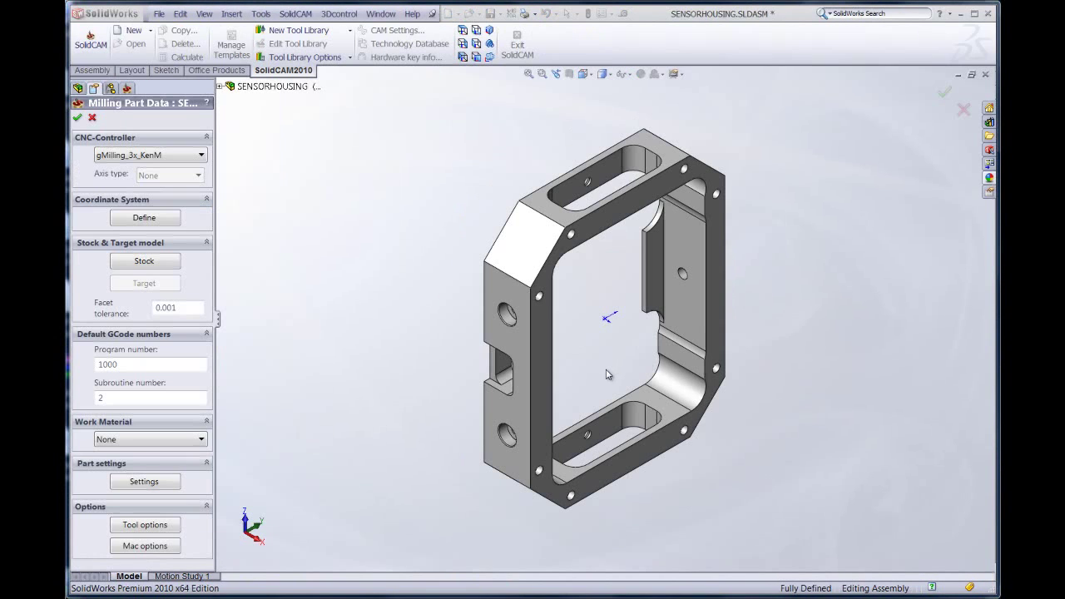
# - Start defining the machine coordinate system on the frame's large flat face with the screw holes, with its origin at a model box corner
pyautogui.click(148, 219)
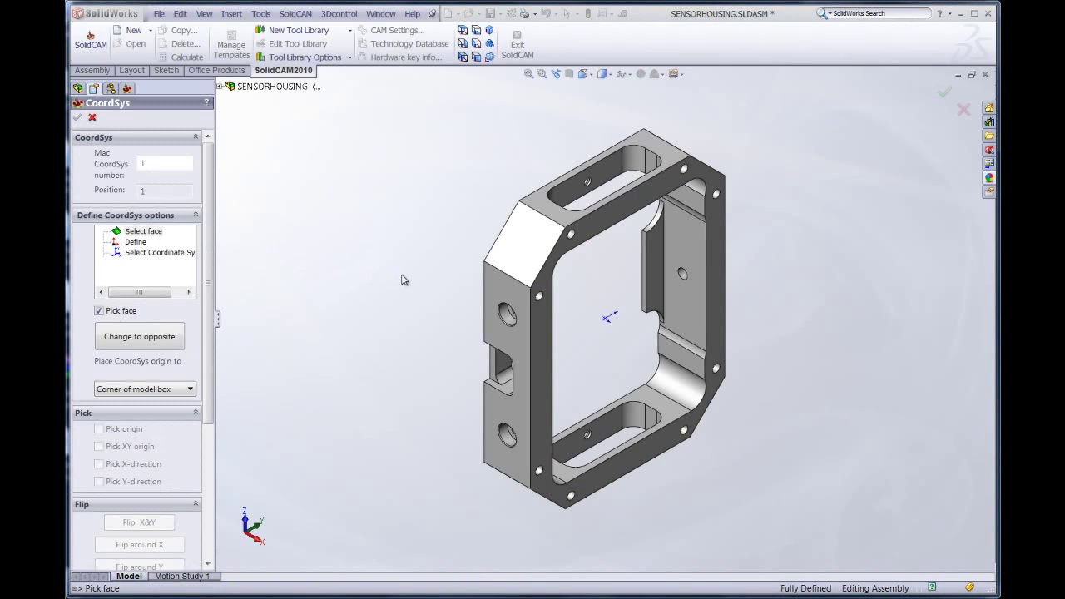
pyautogui.moveTo(400, 283)
pyautogui.mouseDown(button='middle')
pyautogui.moveTo(567, 264)
pyautogui.moveTo(589, 211)
pyautogui.mouseUp(button='middle')
pyautogui.click(588, 209)
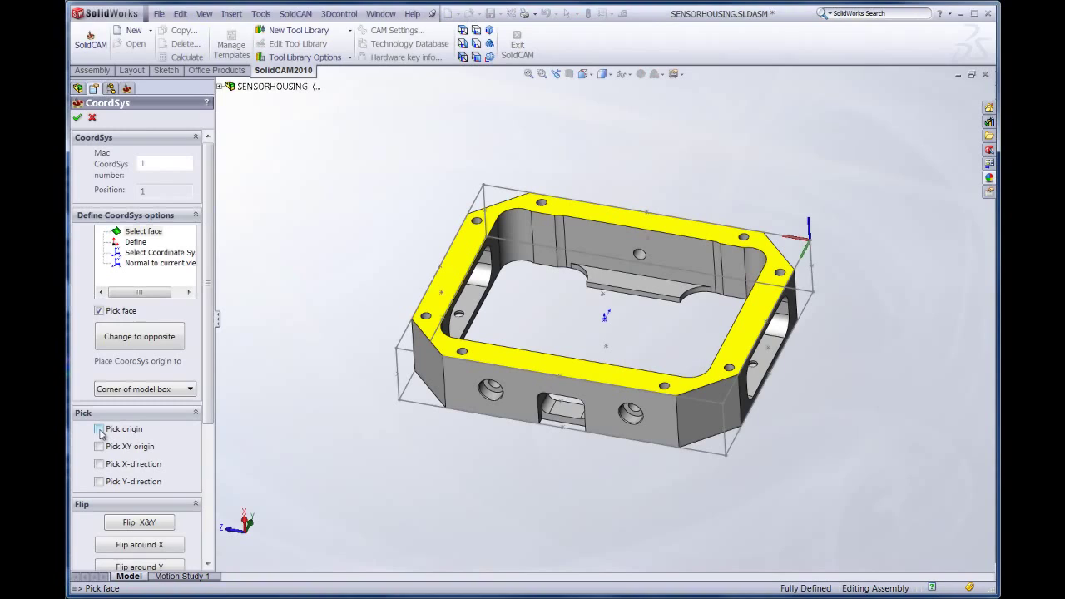
# - Move the coordinate system origin to the bounding box corner at the other end of the frame's back long side and flip it around Z
pyautogui.click(99, 429)
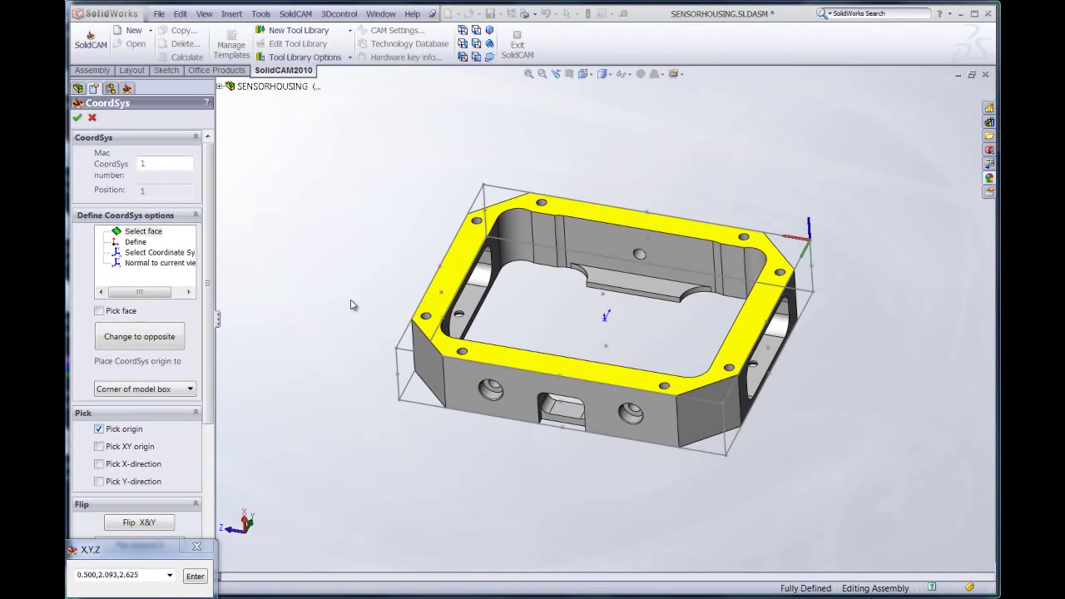
pyautogui.click(485, 187)
pyautogui.scroll(-2, 209, 328)
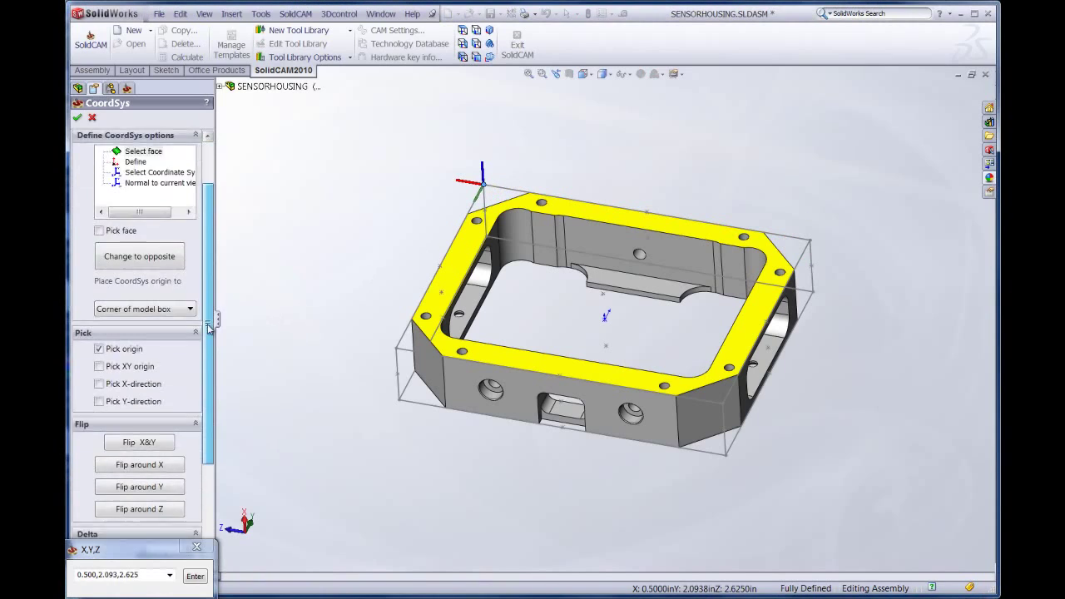
pyautogui.scroll(-3, 209, 328)
pyautogui.click(135, 386)
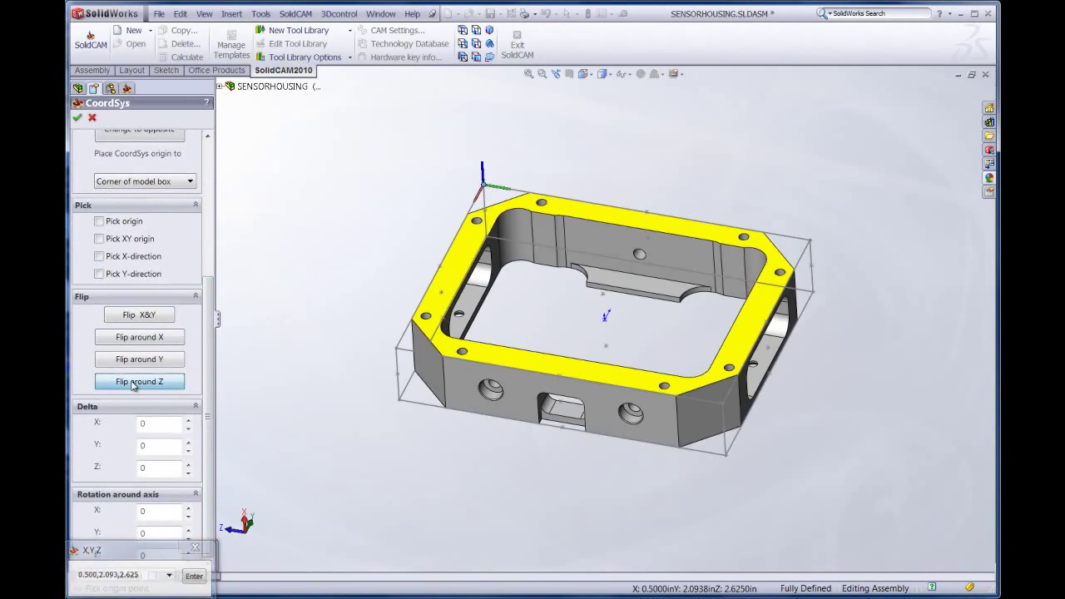
pyautogui.click(77, 117)
# - Define the stock by 3d Model, using the cast body from the With Cast Stock configuration
pyautogui.click(142, 263)
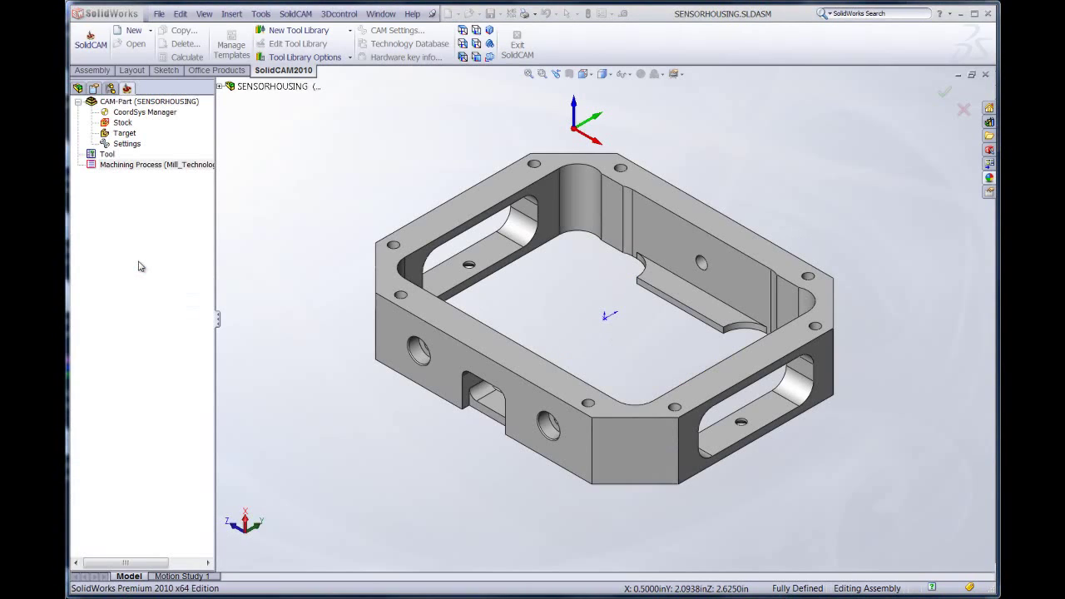
pyautogui.click(131, 197)
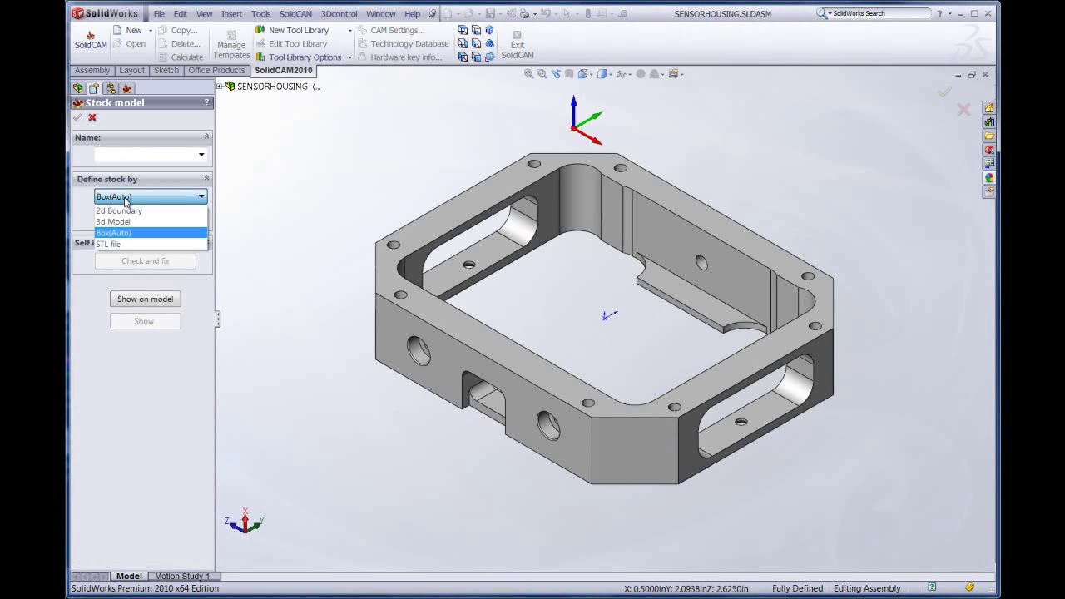
pyautogui.click(126, 225)
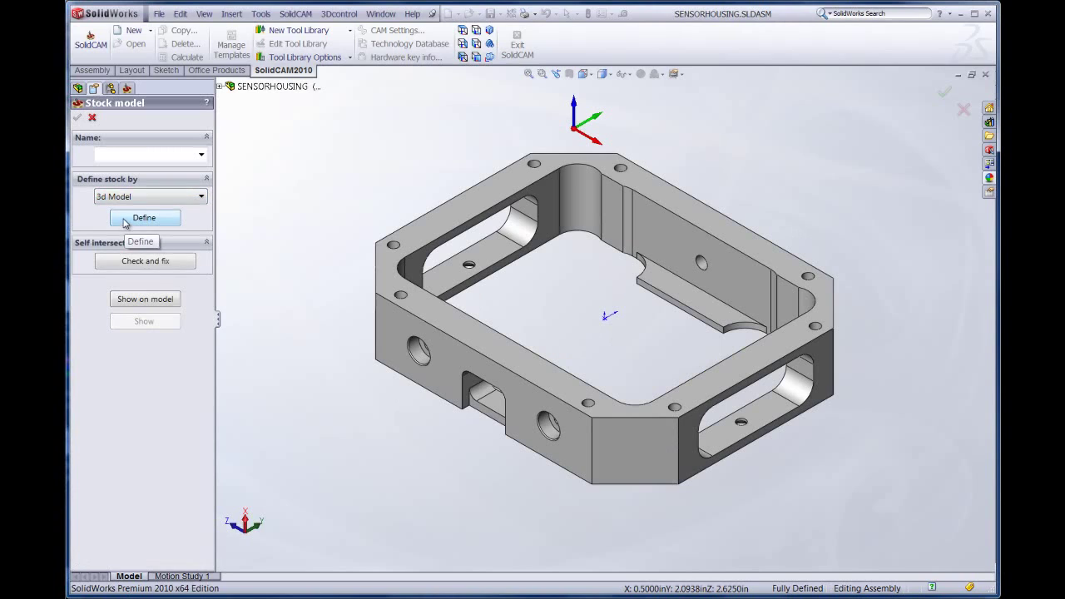
pyautogui.click(126, 221)
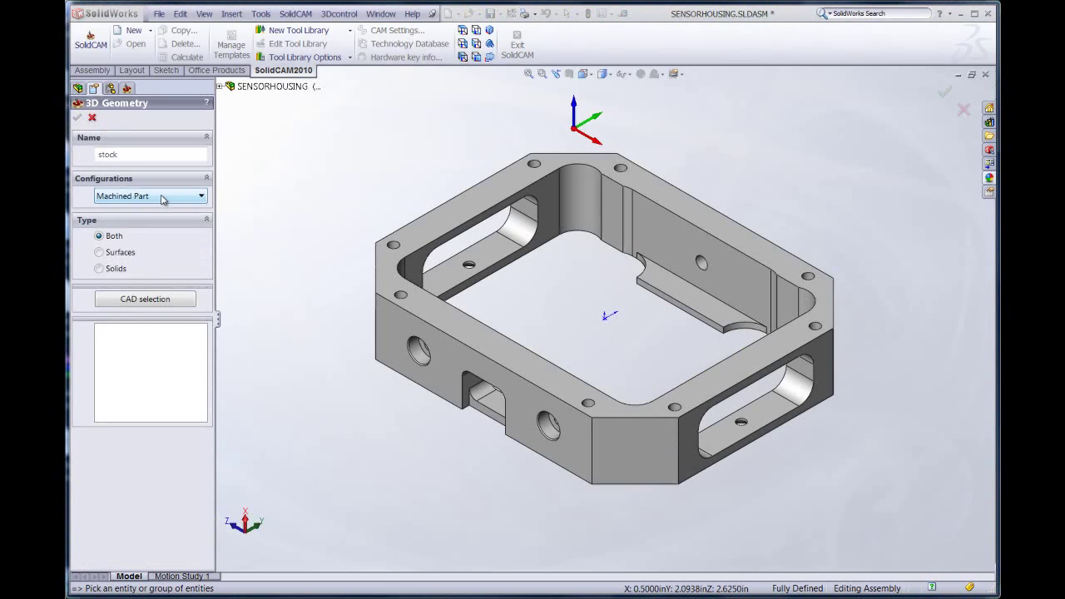
pyautogui.click(163, 199)
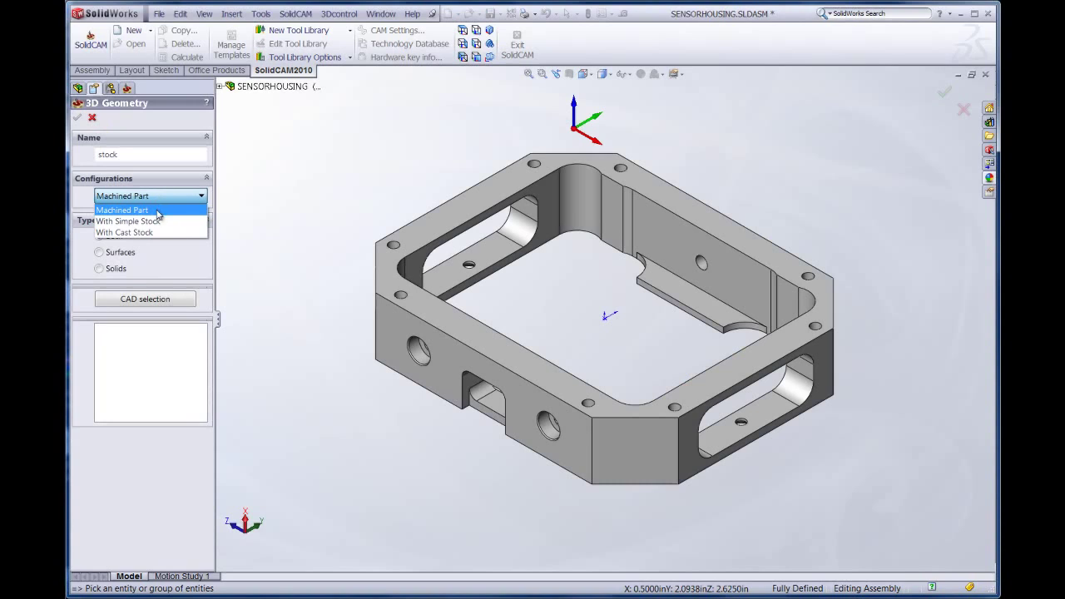
pyautogui.click(125, 232)
pyautogui.click(605, 260)
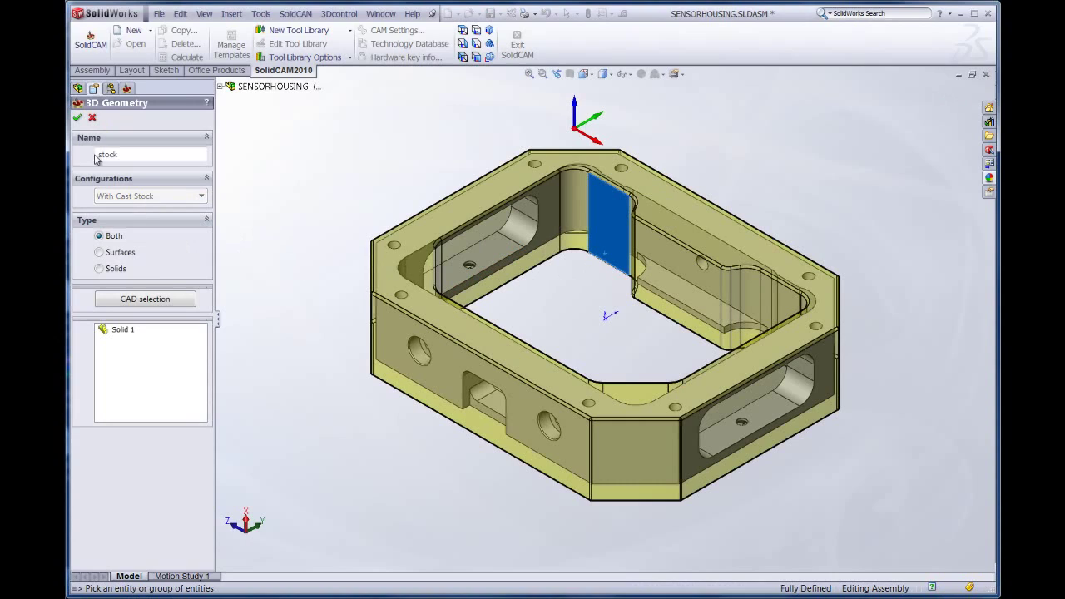
pyautogui.click(78, 117)
# - Set the work material to Aluminum and accept the milling part data
pyautogui.click(125, 439)
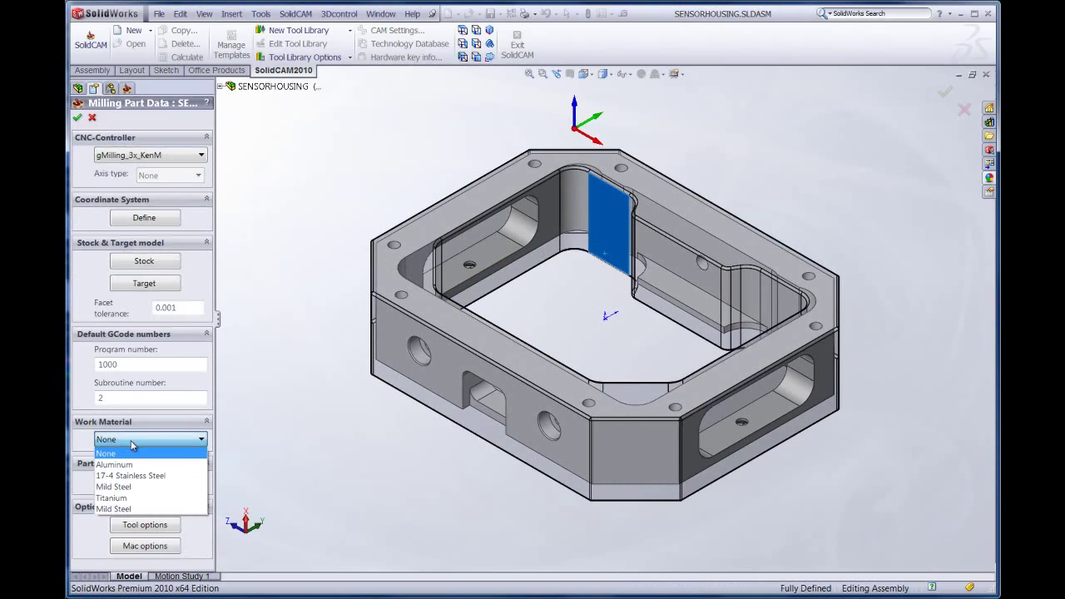
pyautogui.click(129, 463)
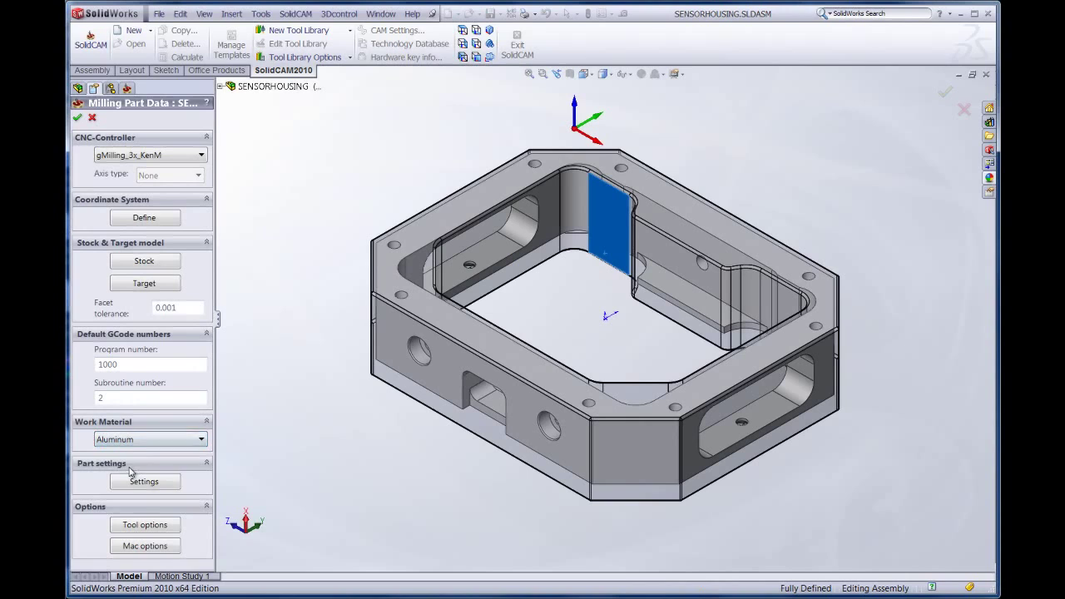
pyautogui.click(78, 118)
# - Add a Face milling operation and define its geometry from the cast stock solid, using Model as the base geometry
pyautogui.rightClick(122, 186)
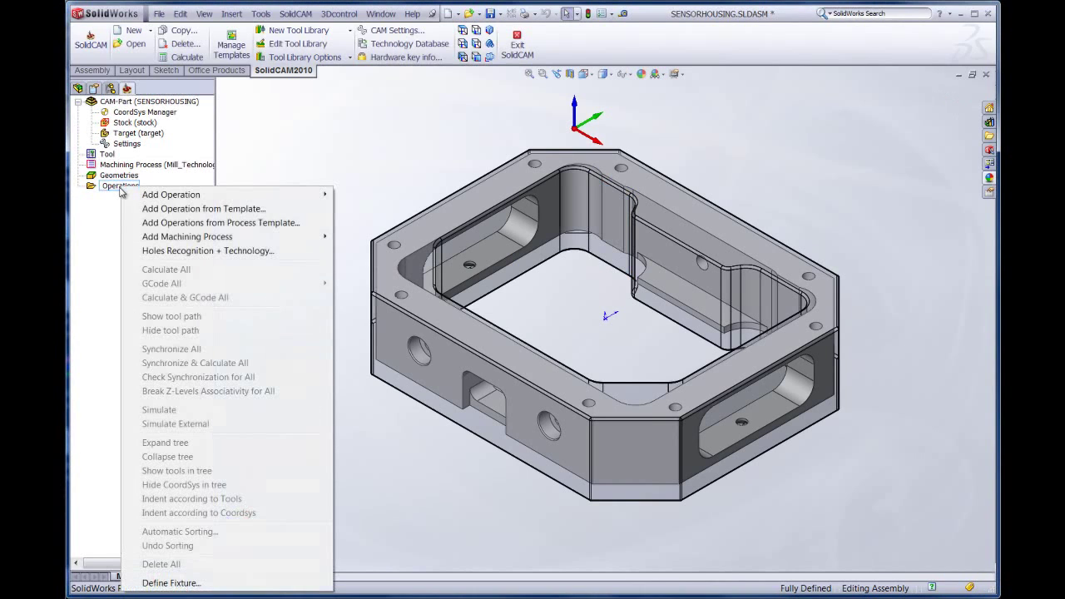
pyautogui.moveTo(155, 197)
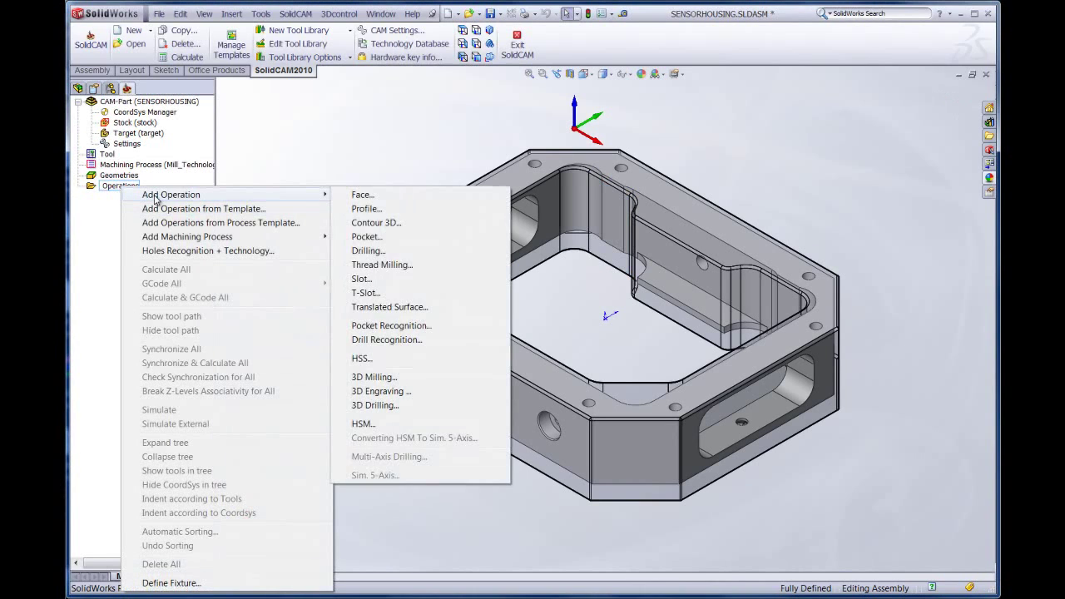
pyautogui.click(356, 198)
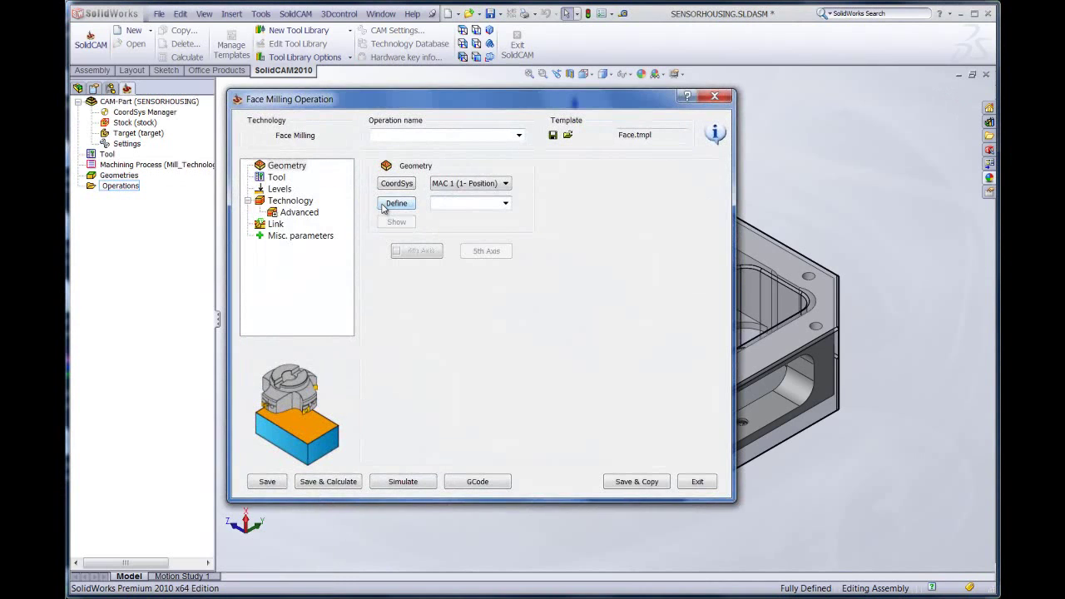
pyautogui.click(386, 208)
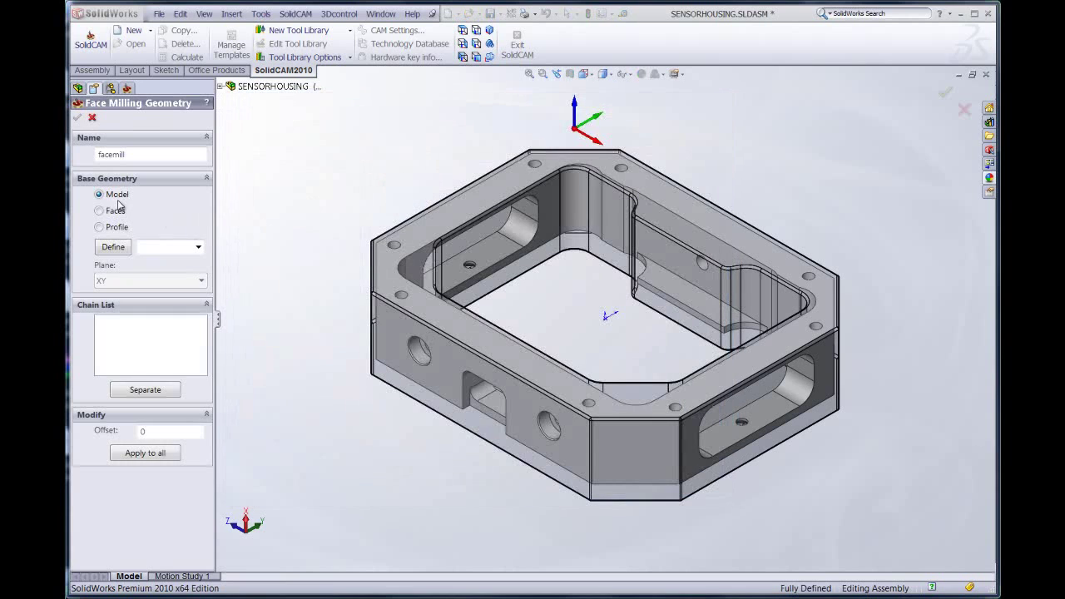
pyautogui.click(113, 246)
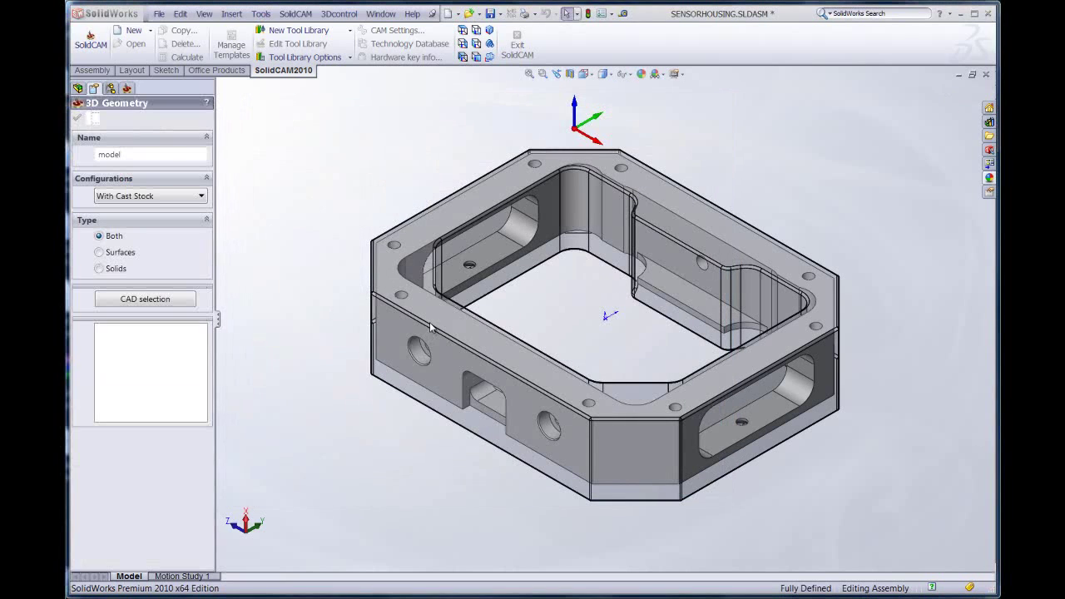
pyautogui.click(605, 264)
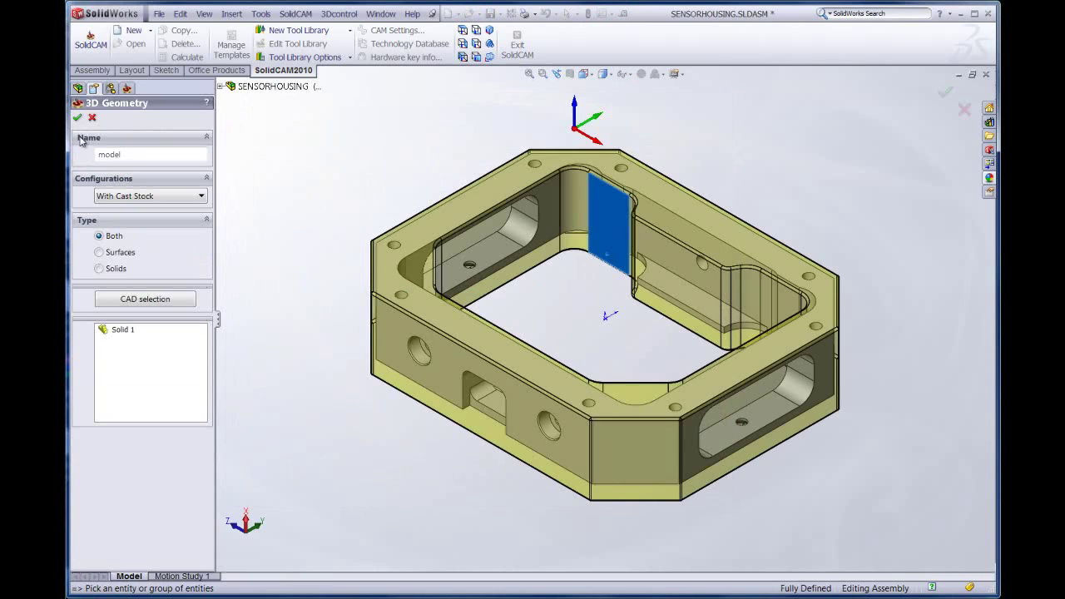
pyautogui.click(78, 119)
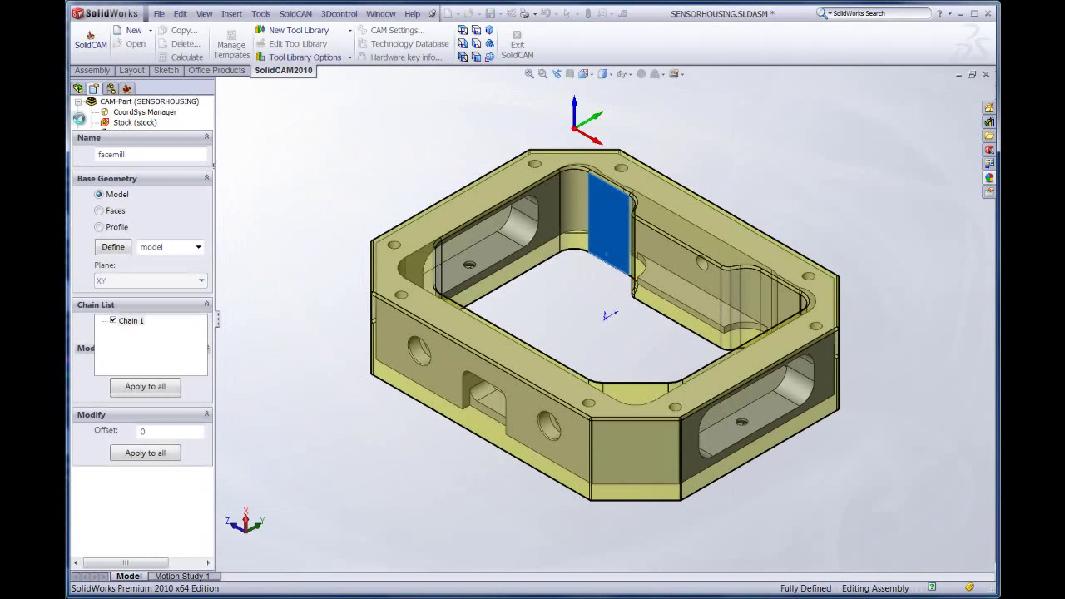
pyautogui.click(78, 118)
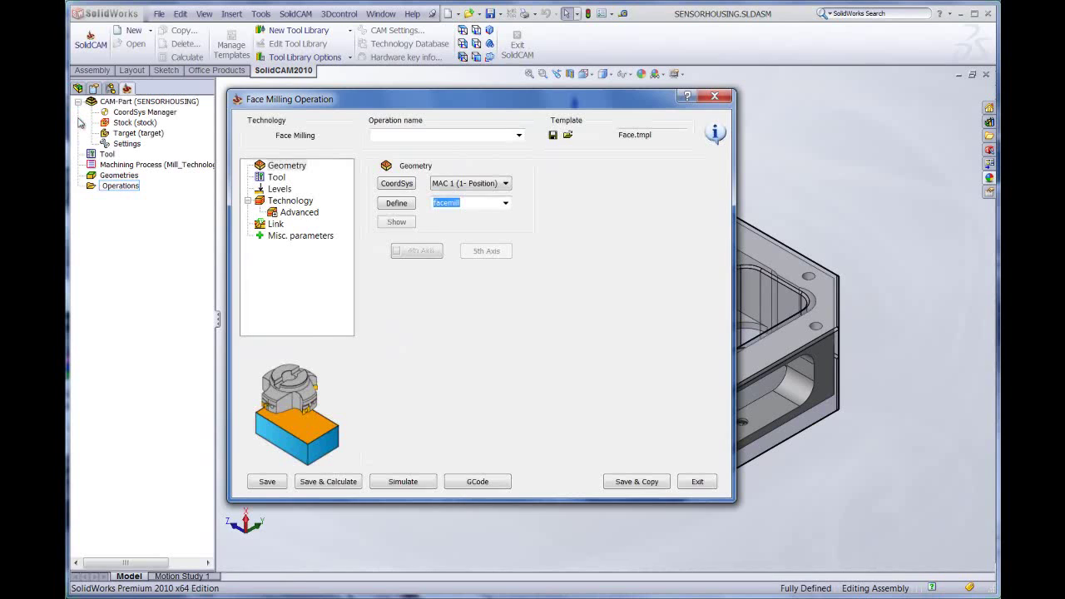
# - Import the 4 inch face mill from the FACEMILLS library and assign it to the face milling operation
pyautogui.click(277, 177)
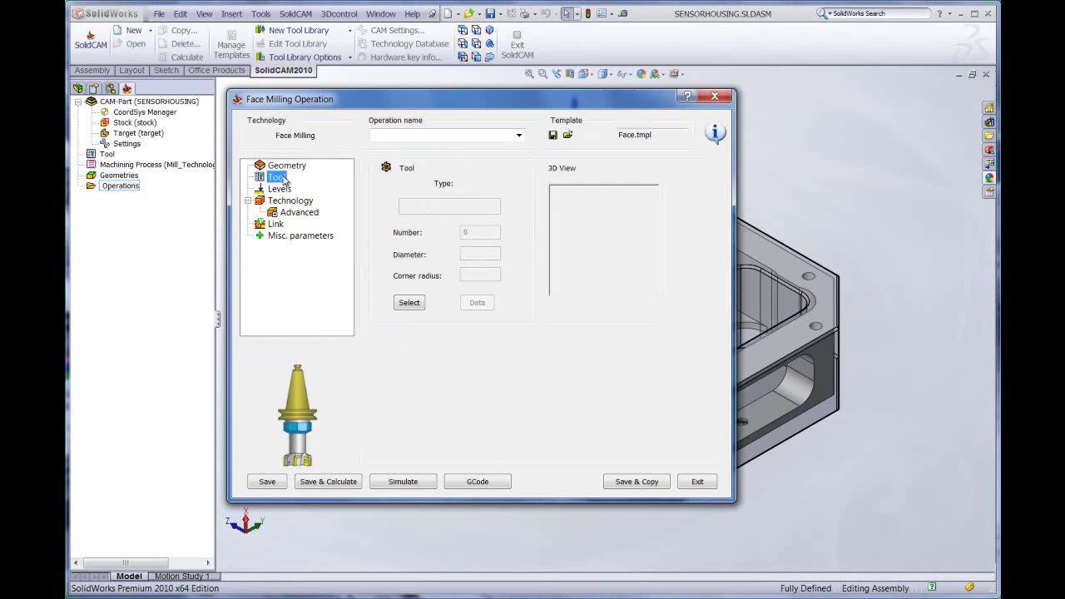
pyautogui.click(410, 302)
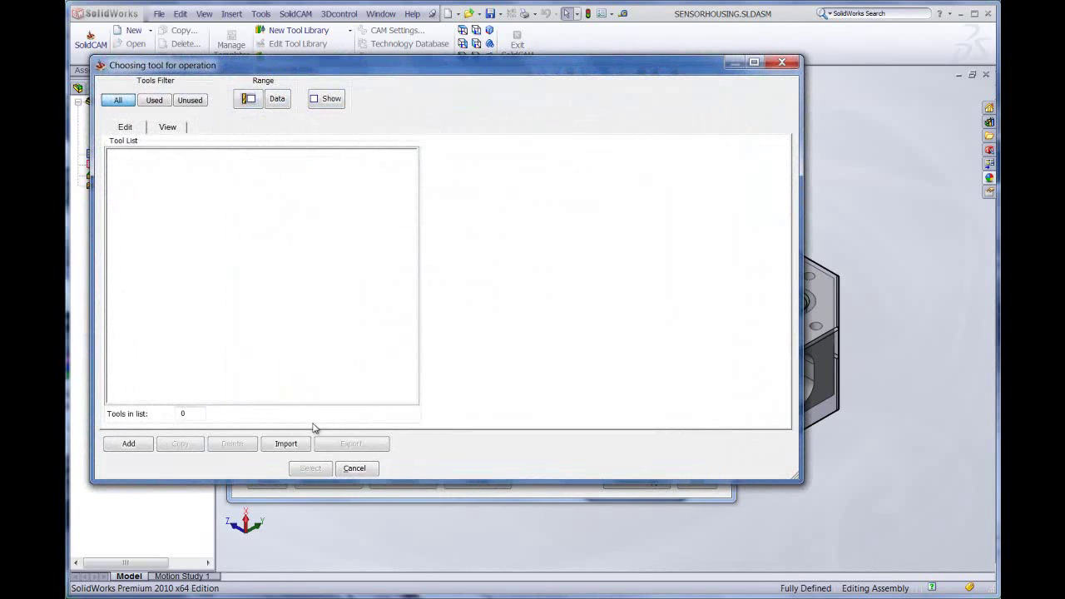
pyautogui.click(287, 444)
pyautogui.click(682, 144)
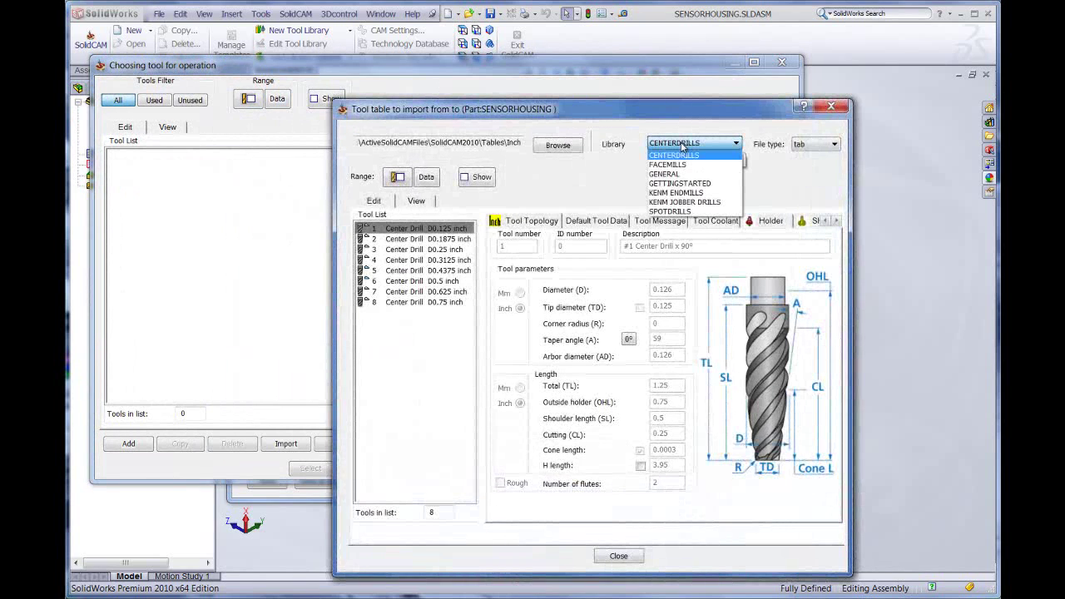
pyautogui.click(676, 164)
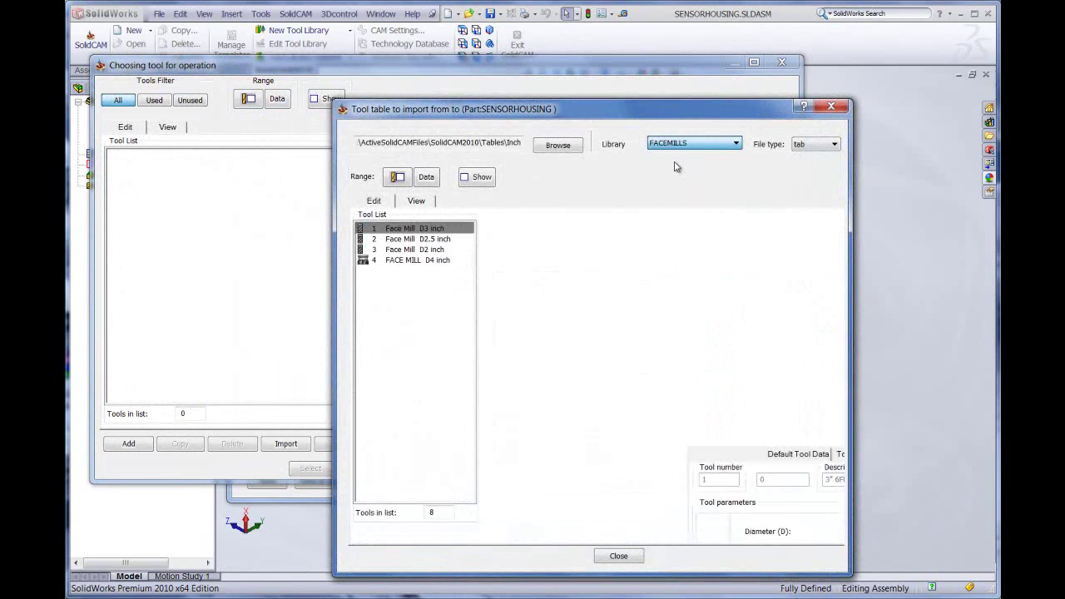
pyautogui.doubleClick(402, 261)
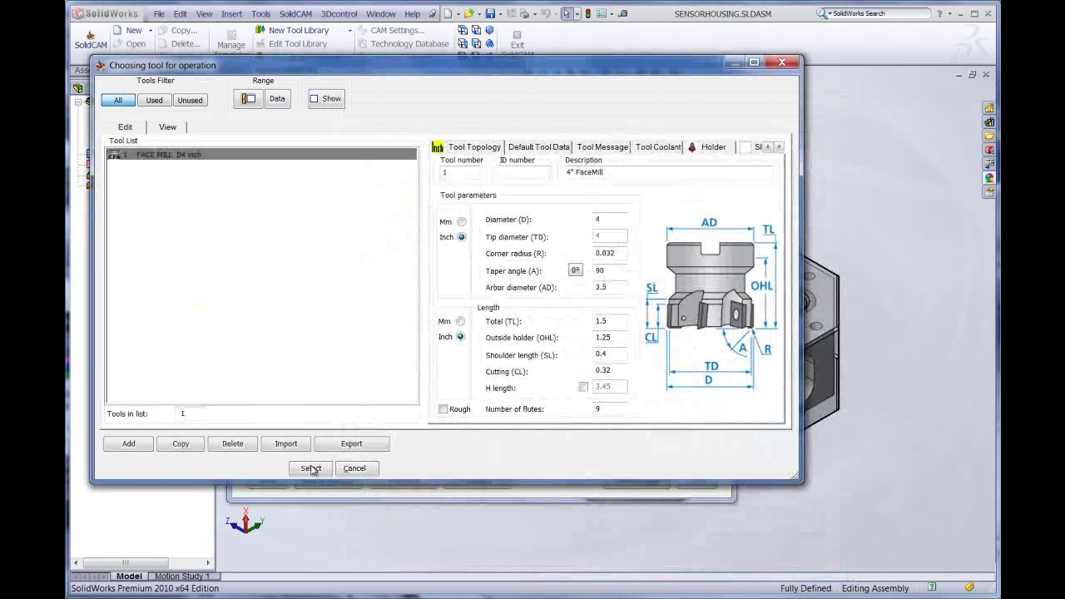
pyautogui.click(312, 468)
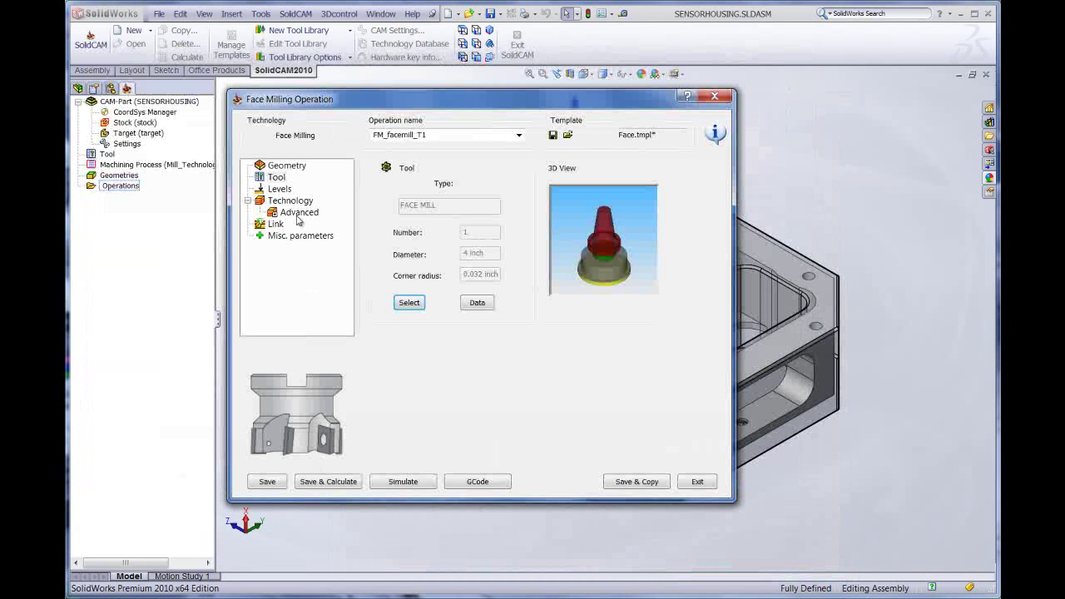
# - Set the operation's upper level by picking the large flat top face of the cast stock
pyautogui.click(278, 190)
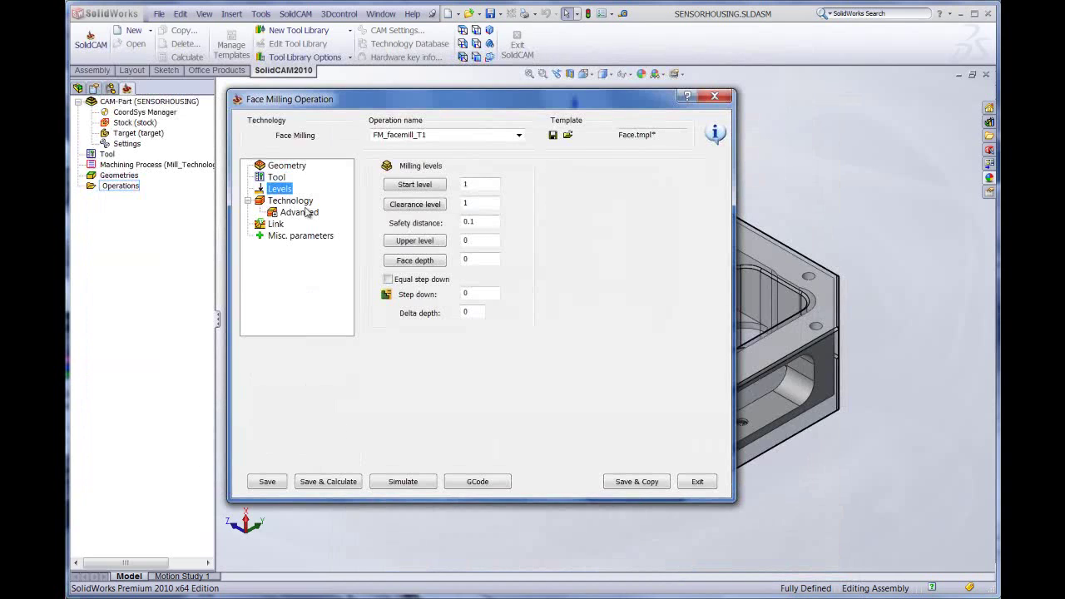
pyautogui.click(414, 241)
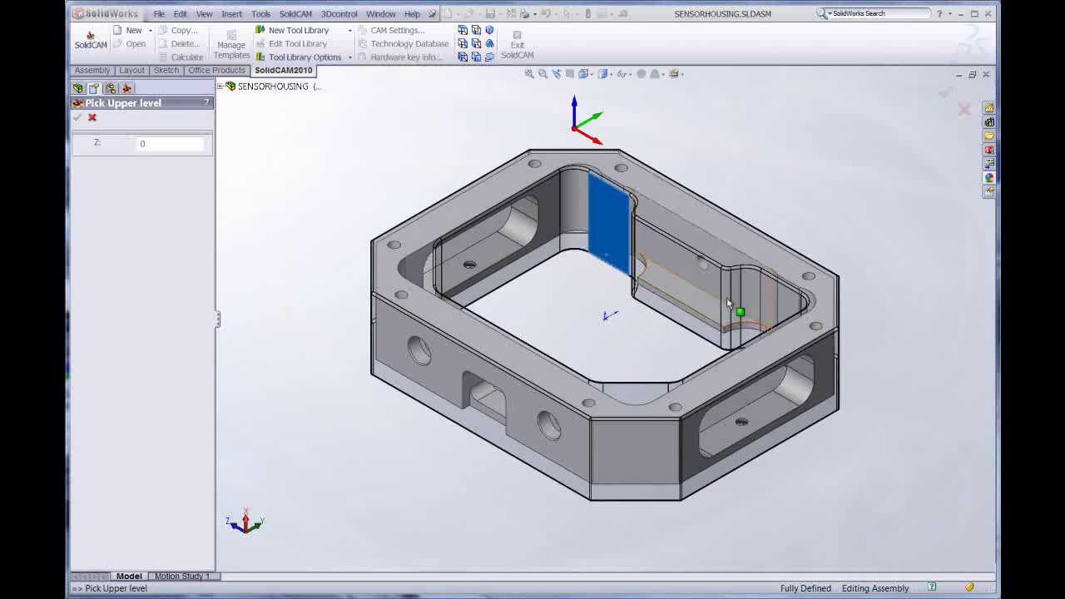
pyautogui.moveTo(621, 333); pyautogui.dragTo(681, 328, button='middle')
pyautogui.click(690, 333)
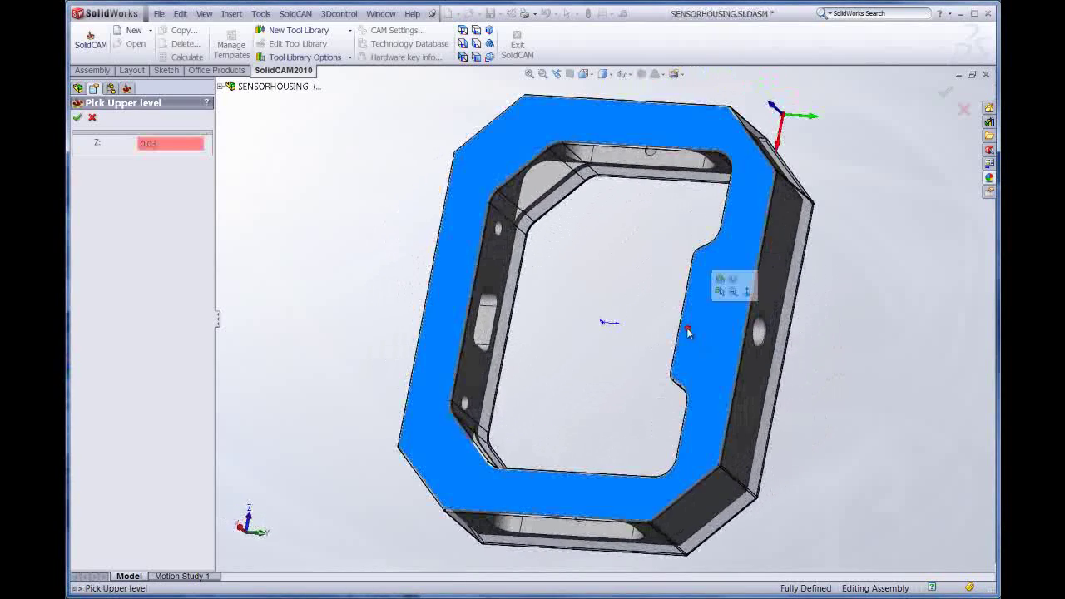
pyautogui.click(77, 118)
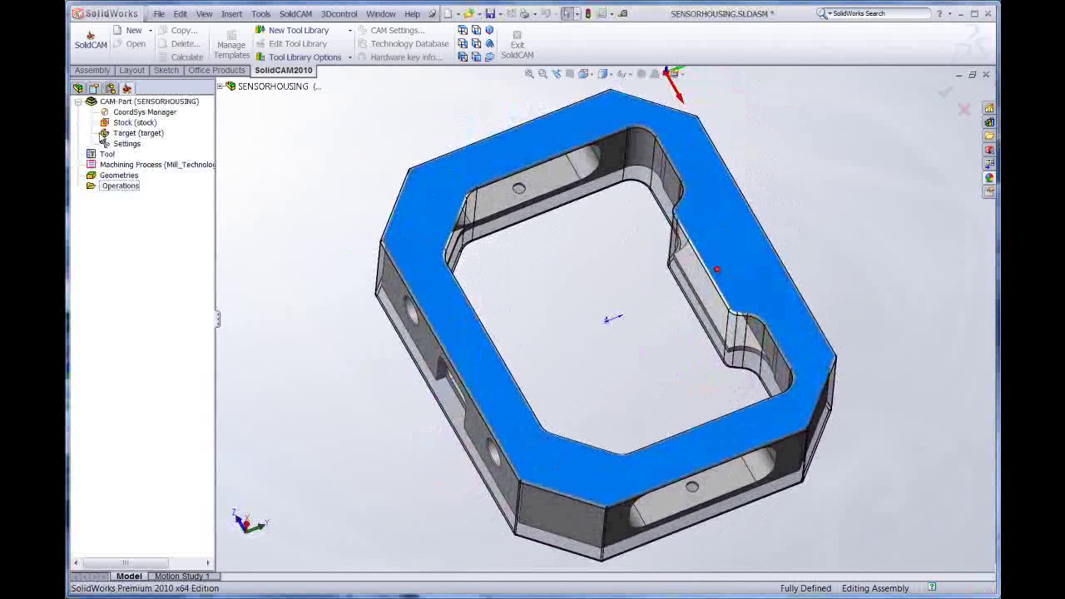
# - Set the face milling depth by picking the housing's finished top face, the one with the small holes
pyautogui.click(414, 261)
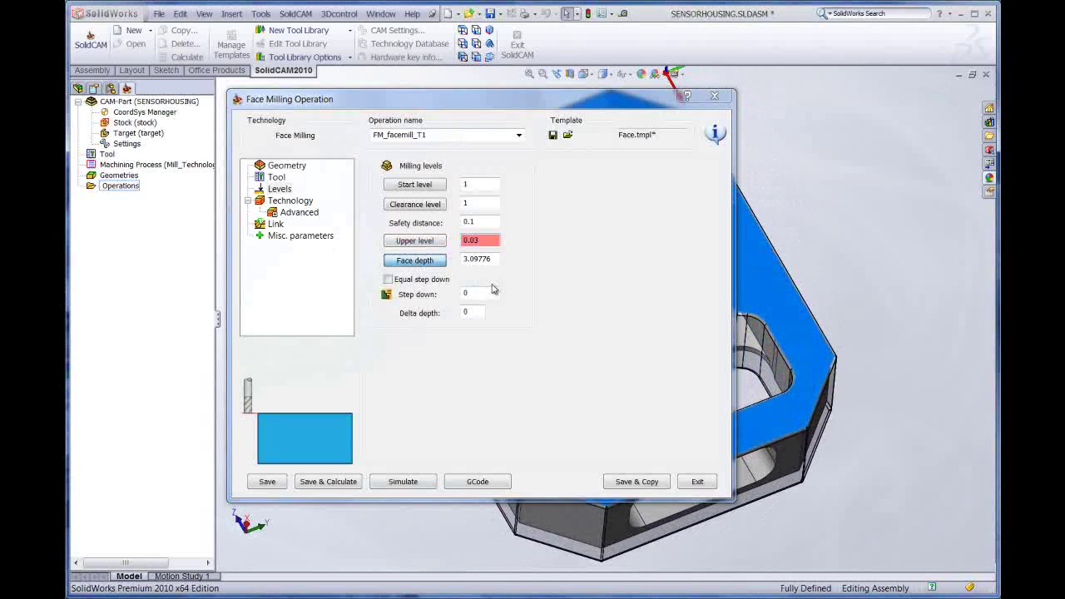
pyautogui.click(767, 277)
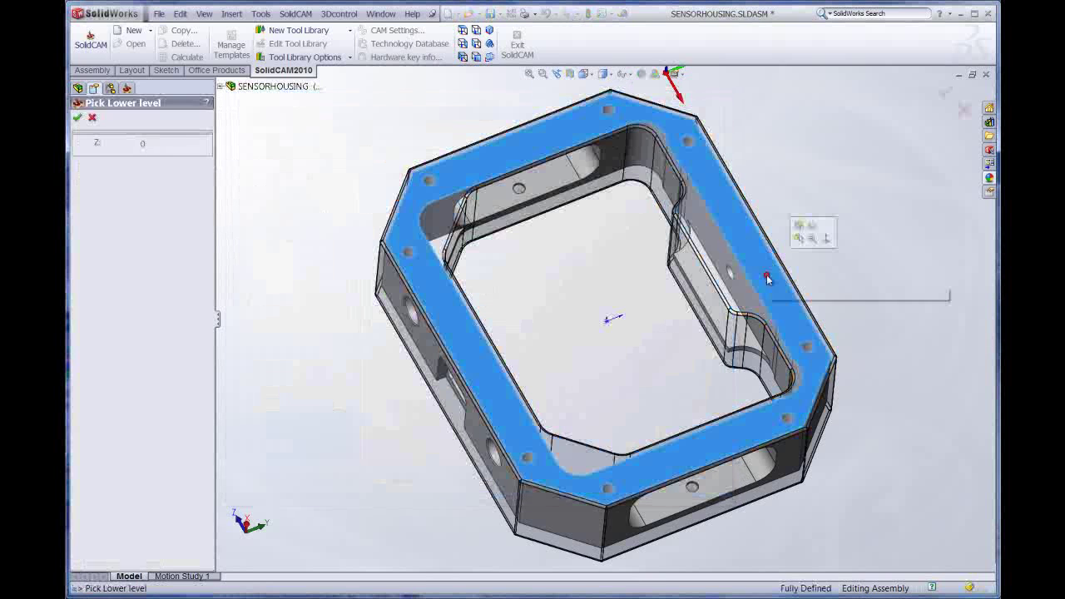
pyautogui.click(78, 117)
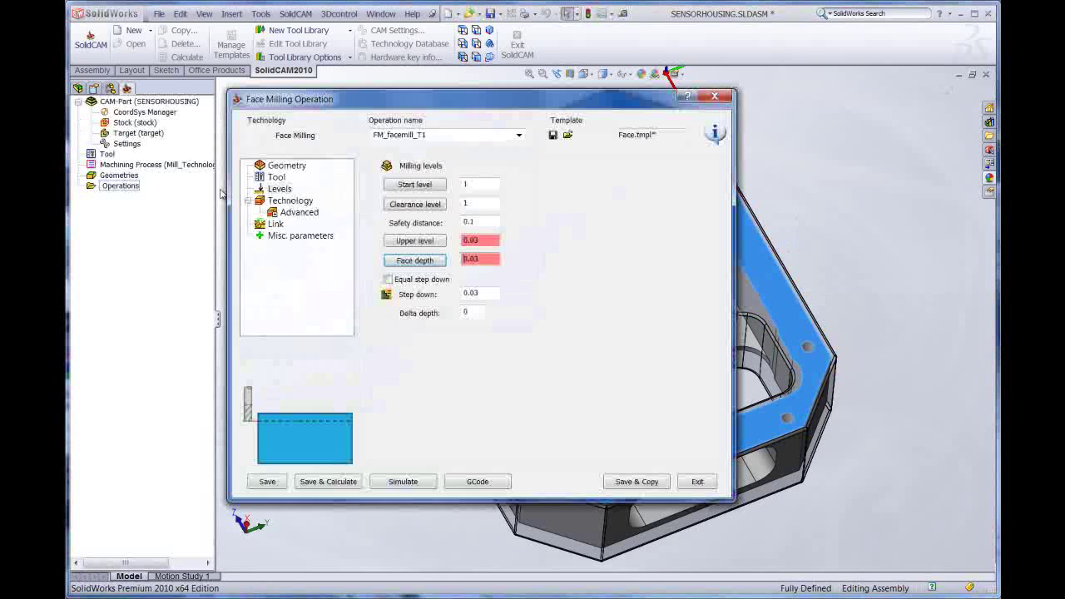
# - Set the face milling technology to Hatch, then save and calculate the operation
pyautogui.click(282, 201)
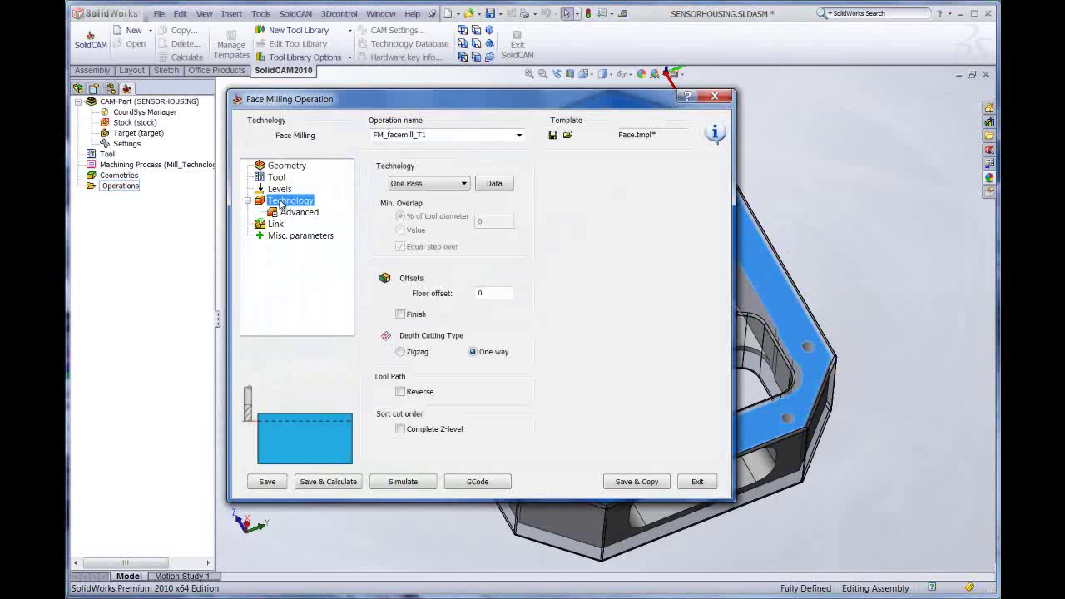
pyautogui.click(426, 183)
pyautogui.click(403, 197)
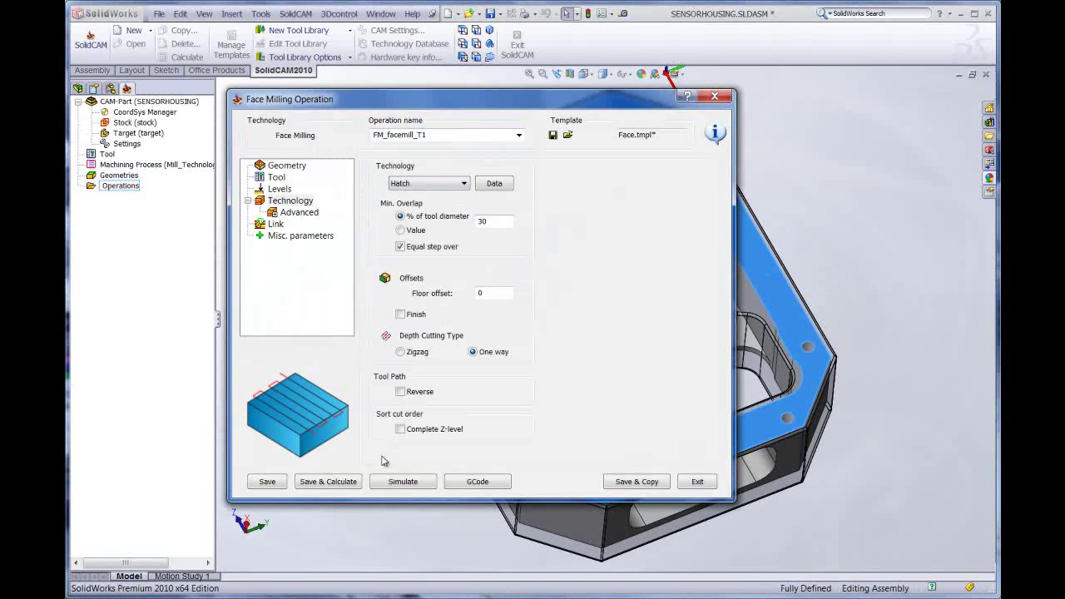
pyautogui.click(328, 481)
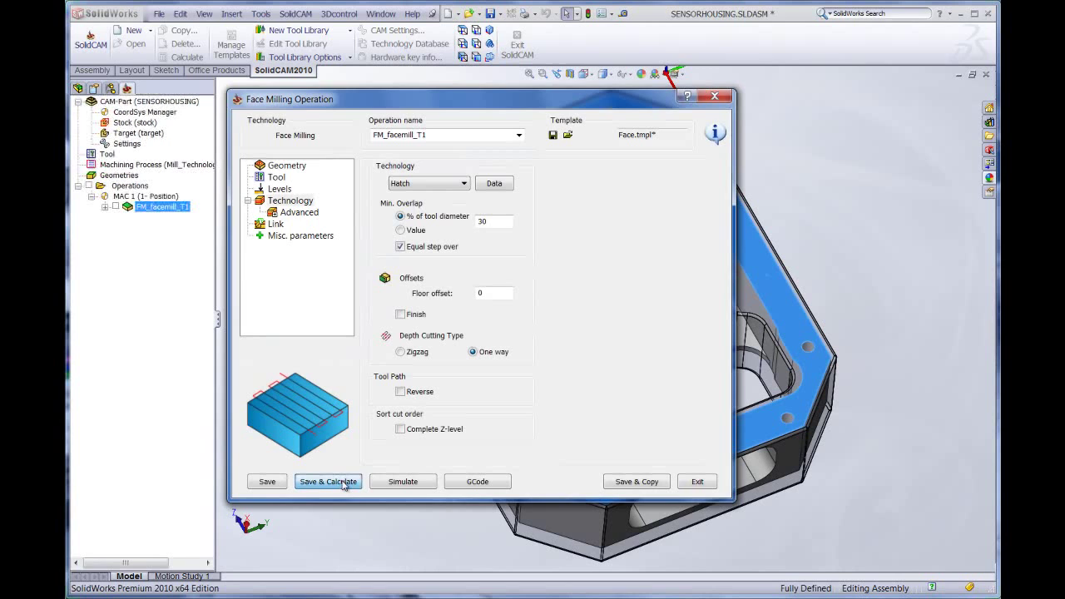
# - Play the Host CAD simulation of the face milling toolpath and close the operation
pyautogui.click(402, 482)
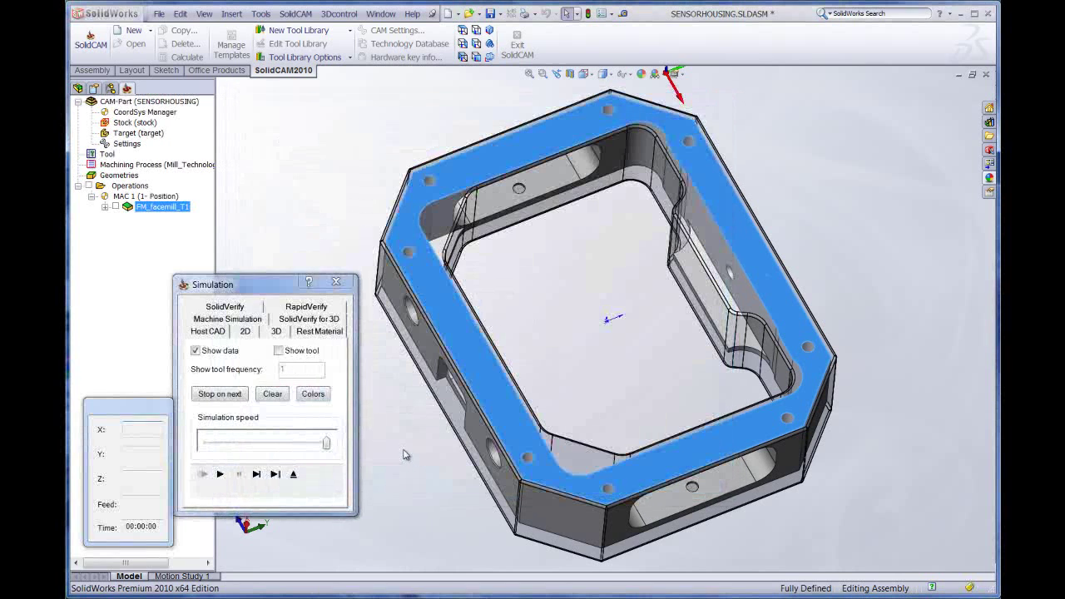
pyautogui.click(220, 473)
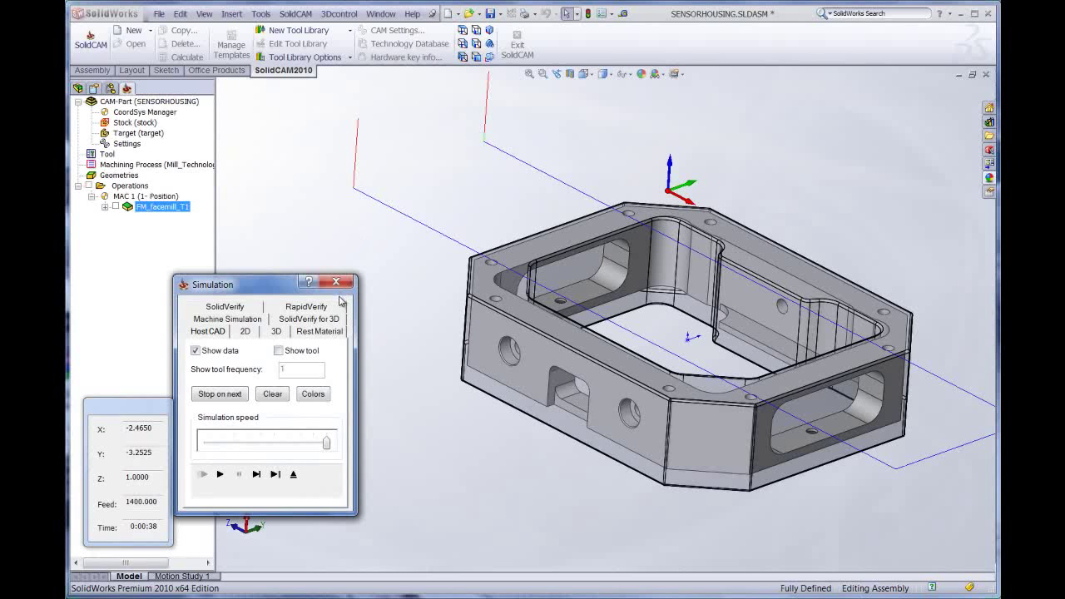
pyautogui.click(293, 475)
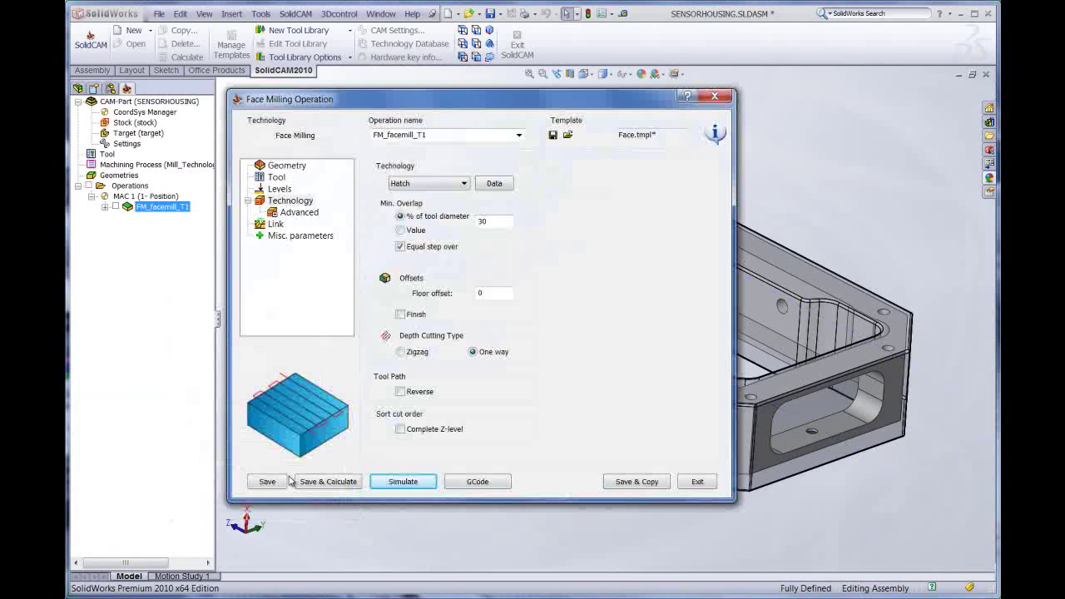
pyautogui.click(698, 483)
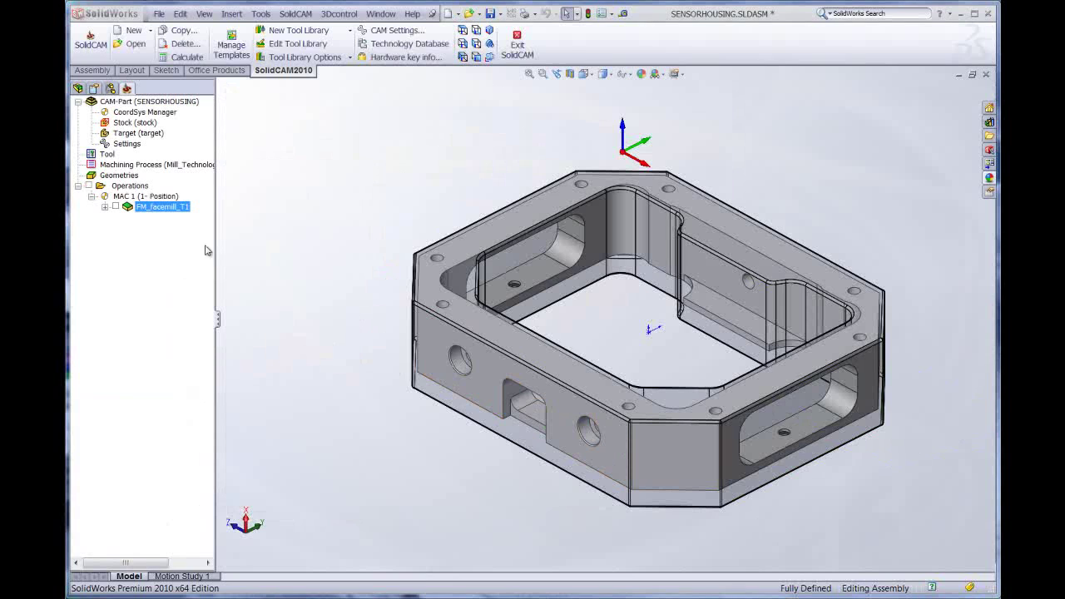
# - Add a Profile operation and define its contour from the lower inner edge of the housing opening using Auto-constant Z chaining
pyautogui.rightClick(152, 217)
pyautogui.moveTo(200, 156)
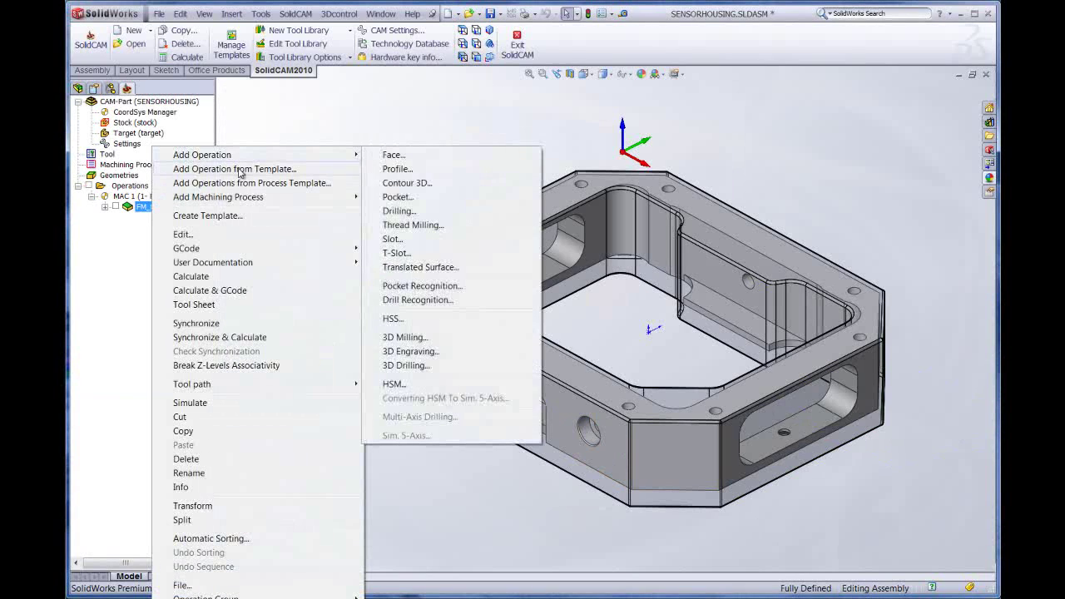
pyautogui.click(387, 170)
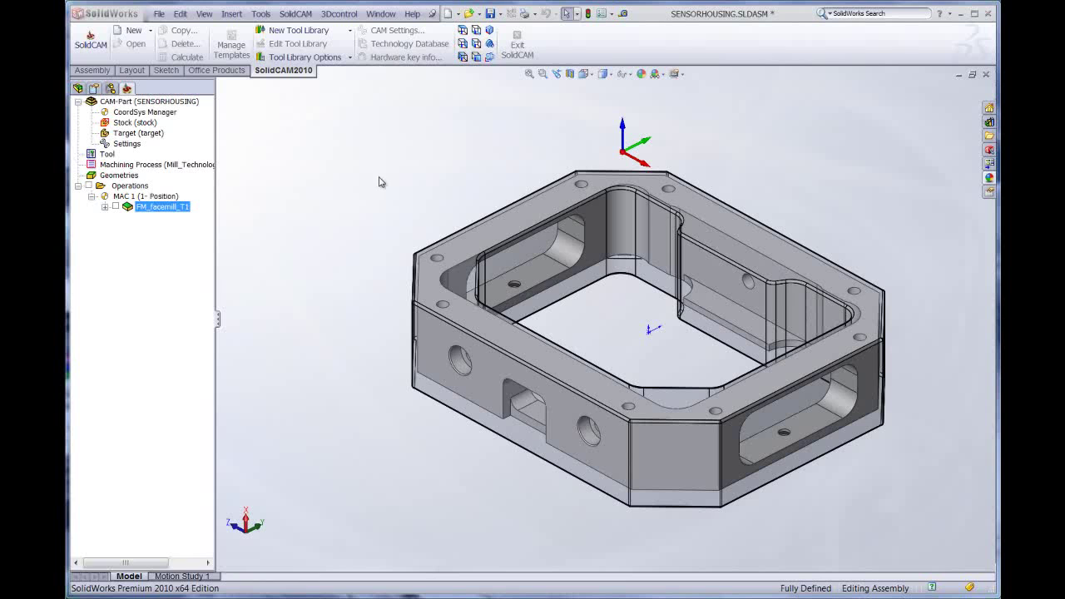
pyautogui.click(396, 202)
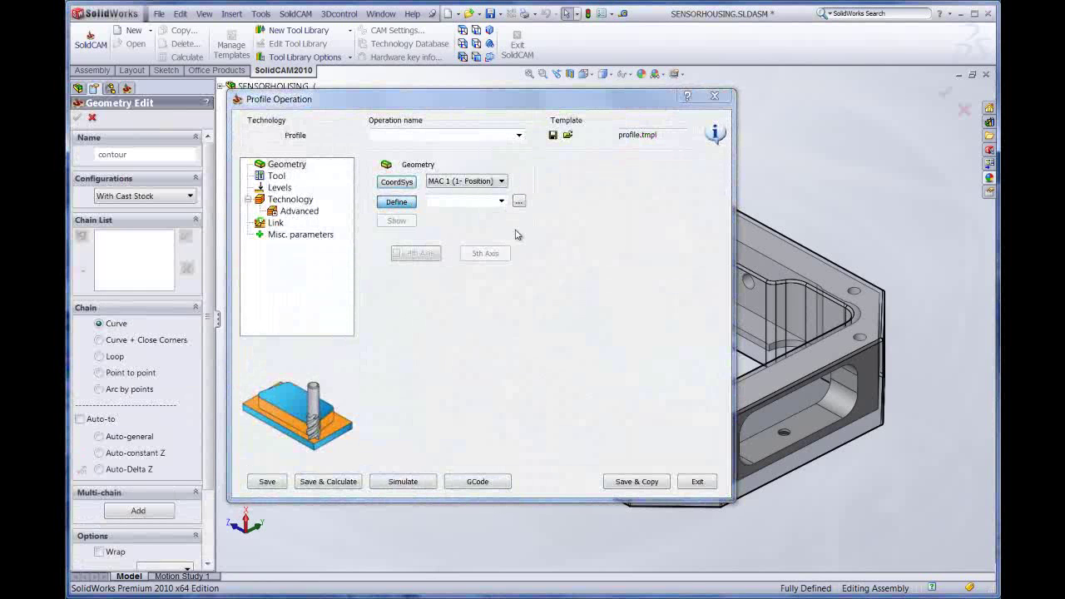
pyautogui.click(749, 341)
pyautogui.click(141, 455)
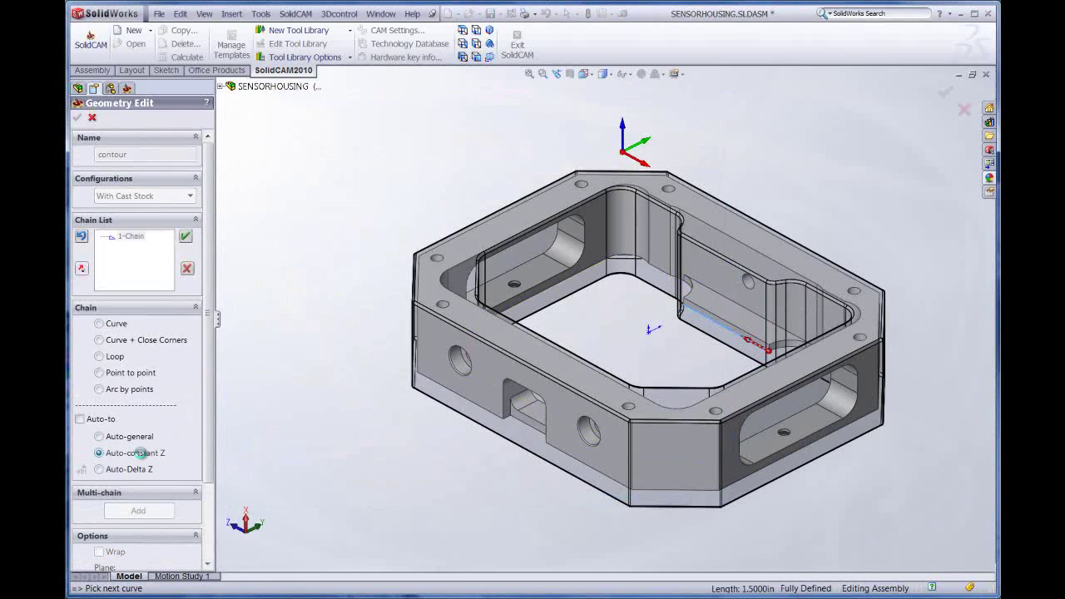
pyautogui.click(78, 118)
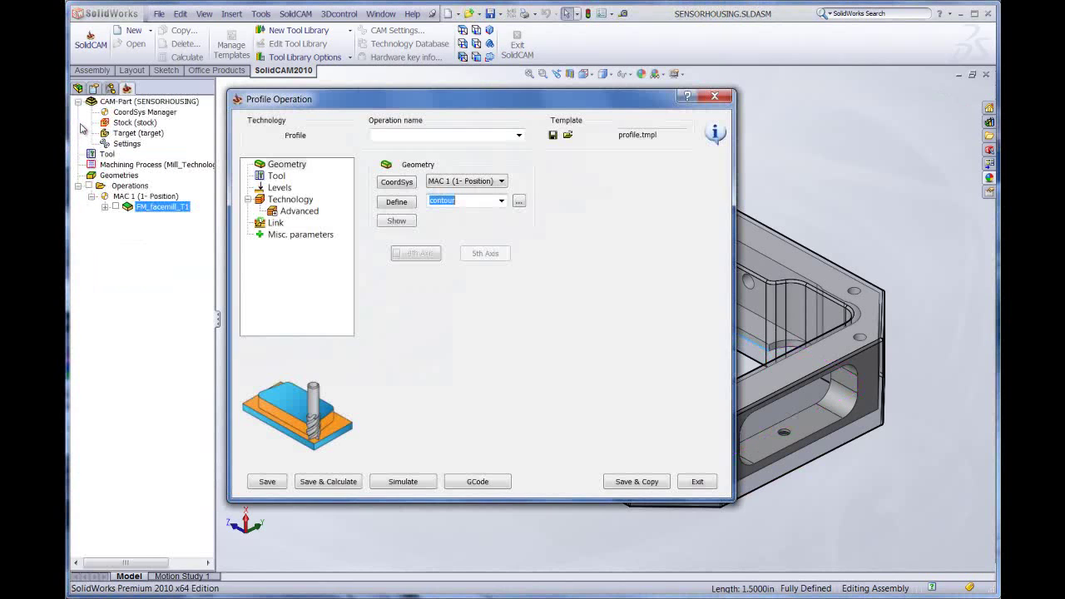
# - Import the 3/8 Solid Carbide 3 Flute HH end mill from the KENM ENDMILLS library and assign it to the profile operation
pyautogui.click(276, 176)
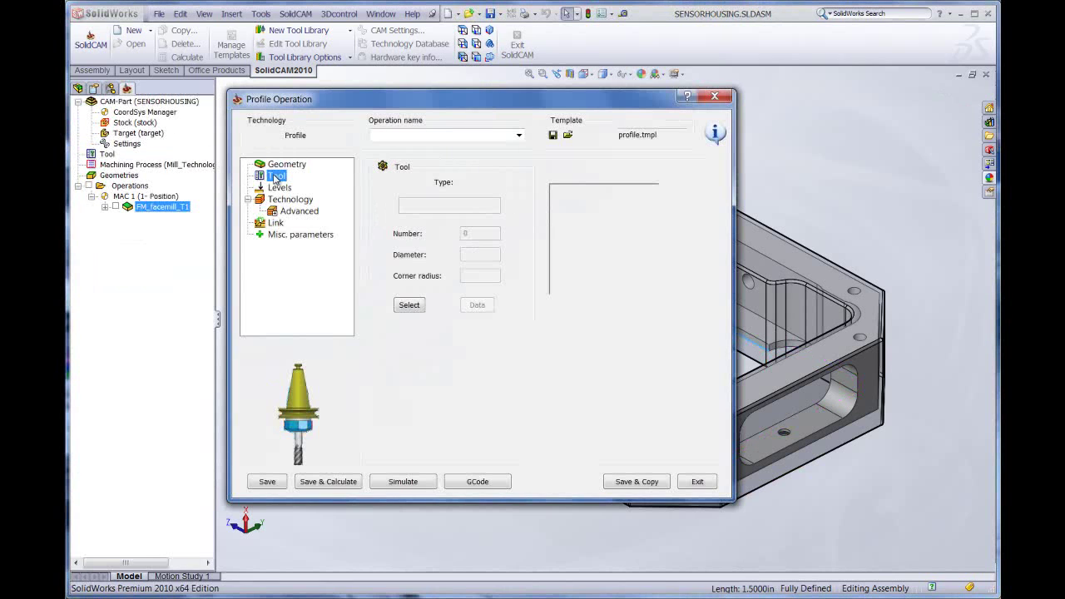
pyautogui.click(410, 303)
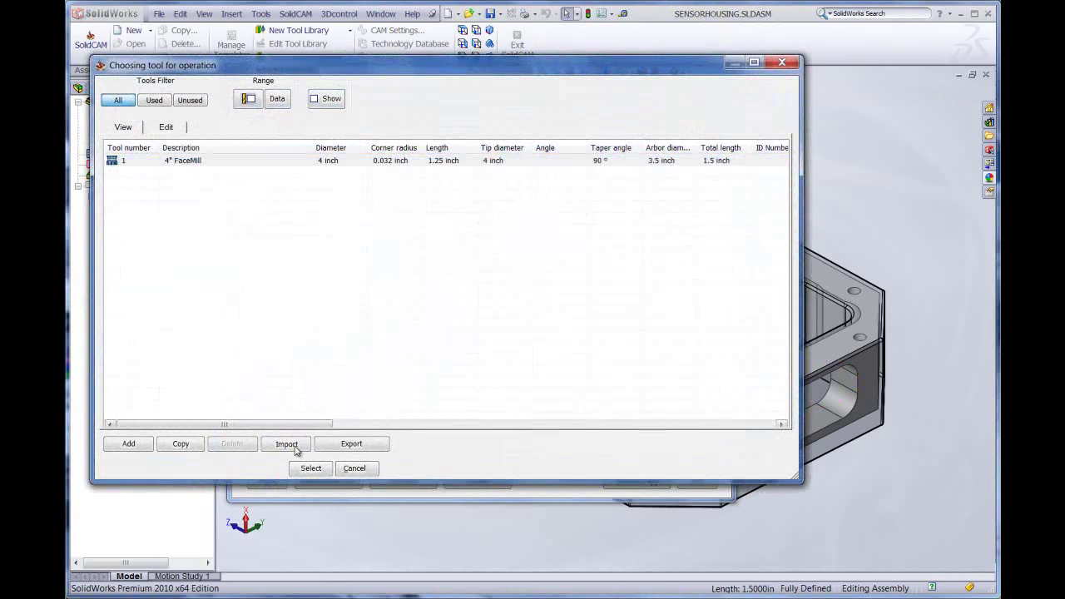
pyautogui.click(295, 450)
pyautogui.click(694, 143)
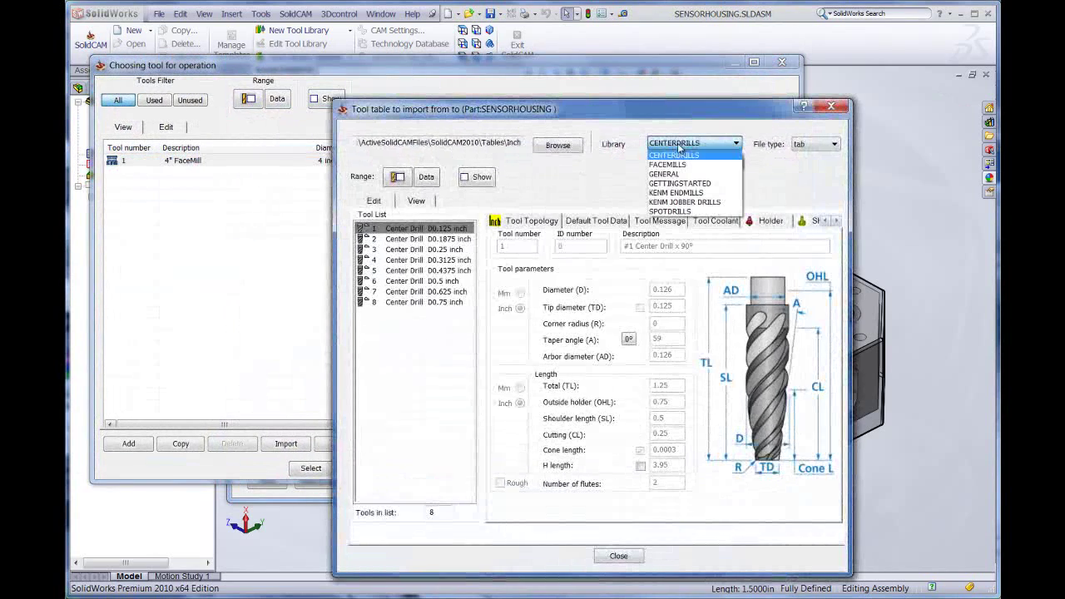
pyautogui.click(675, 193)
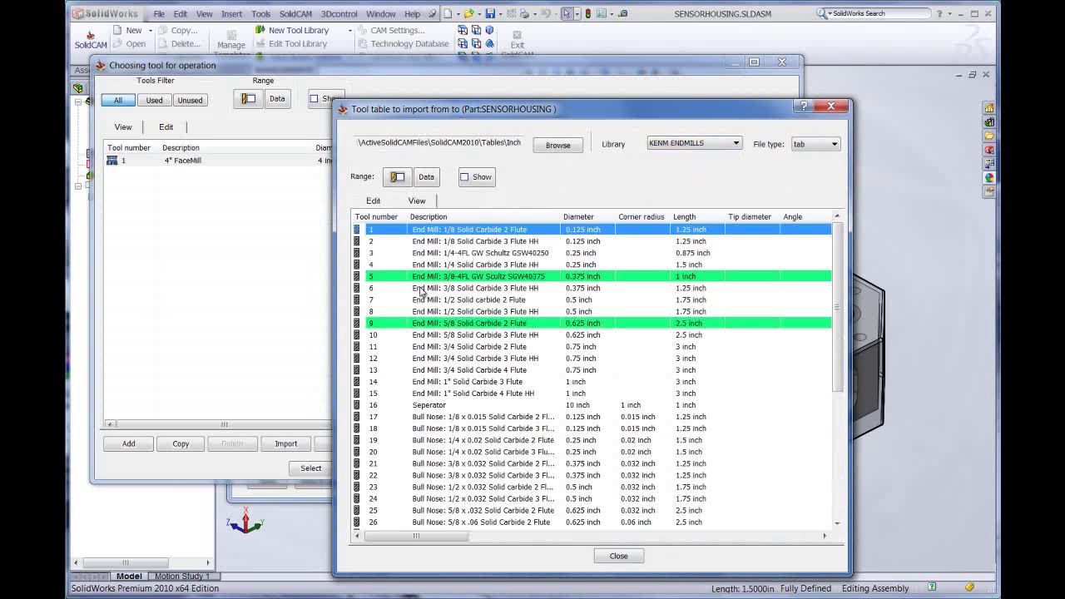
pyautogui.doubleClick(420, 288)
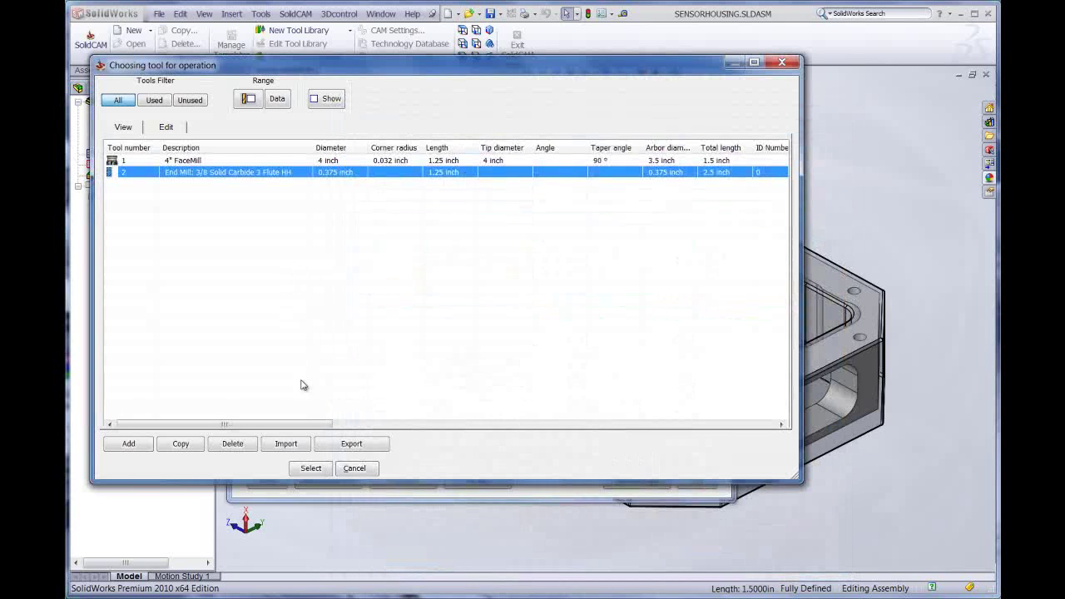
pyautogui.click(310, 467)
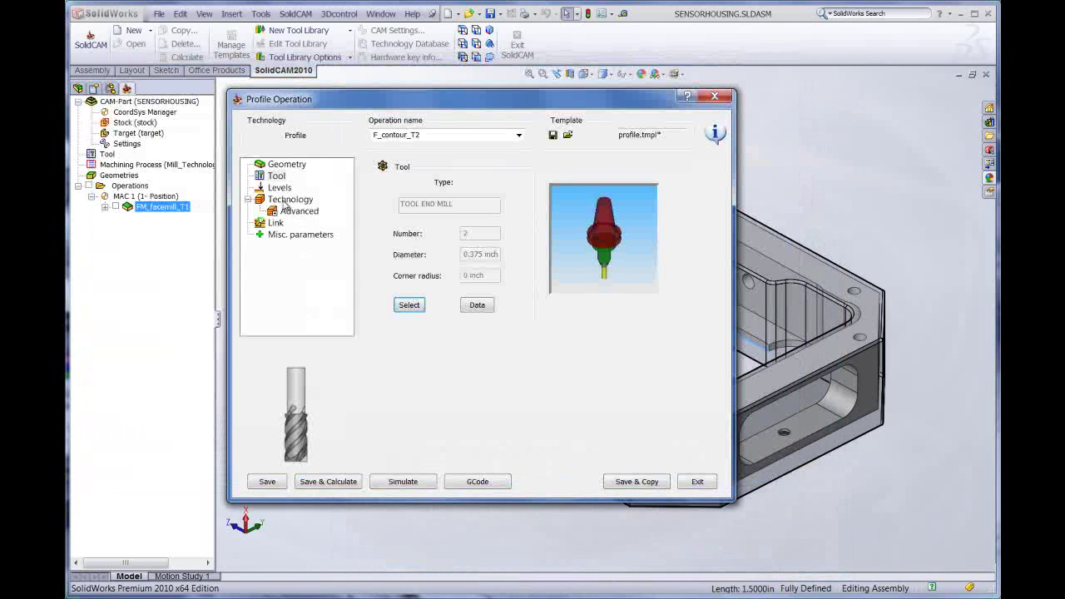
# - Set the profile operation's upper level by picking the housing's top face
pyautogui.click(277, 188)
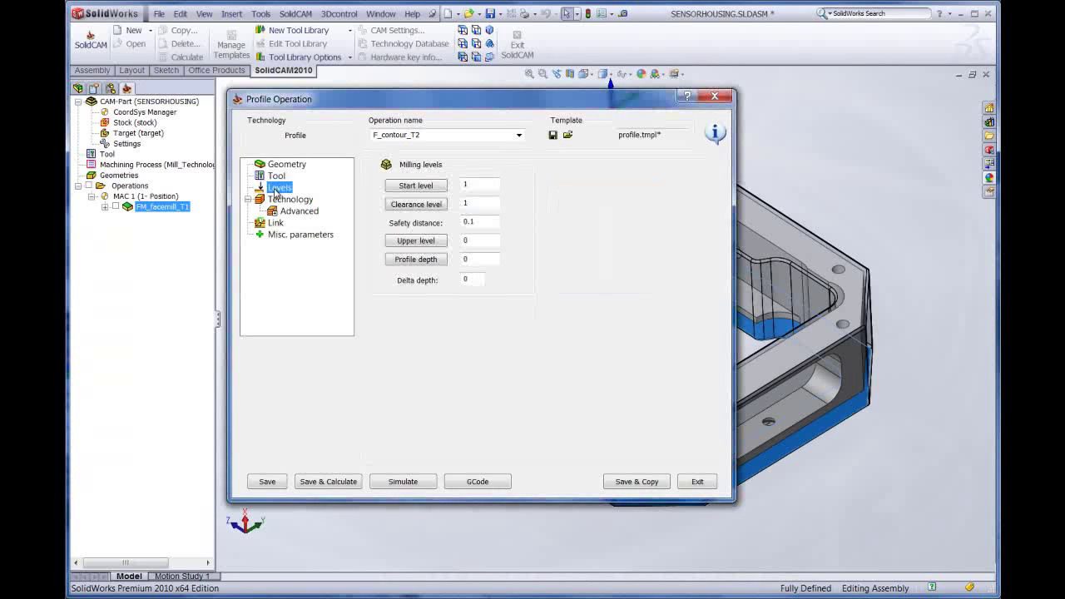
pyautogui.click(422, 245)
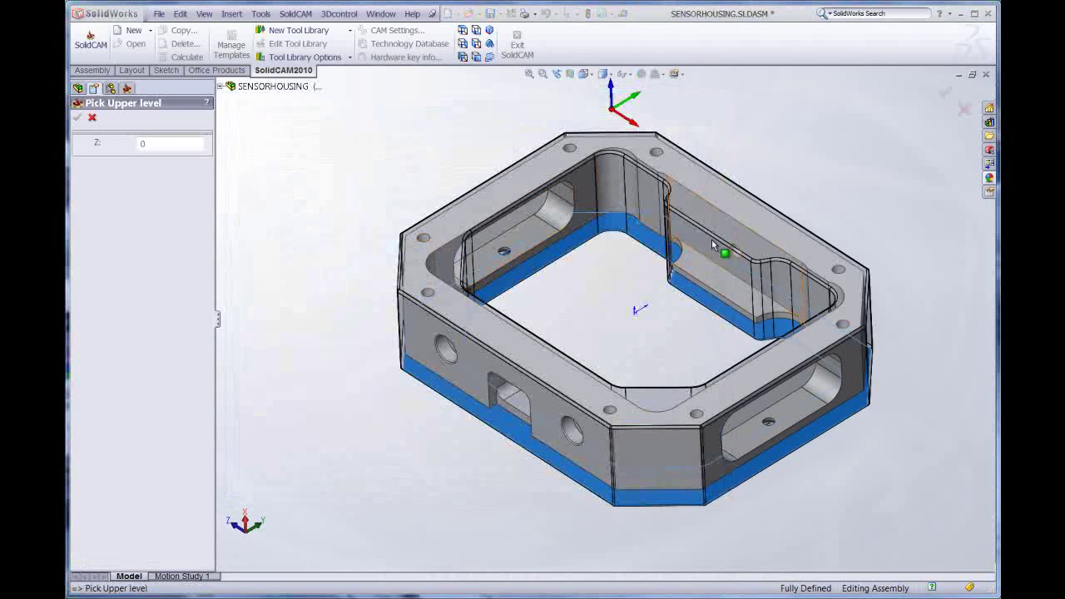
pyautogui.click(739, 208)
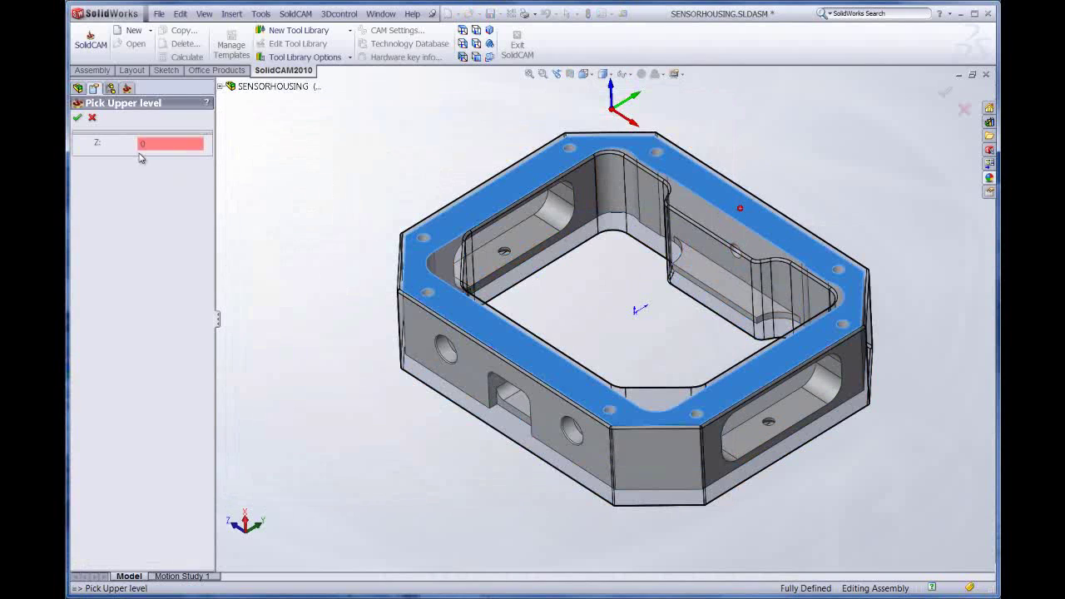
pyautogui.click(78, 119)
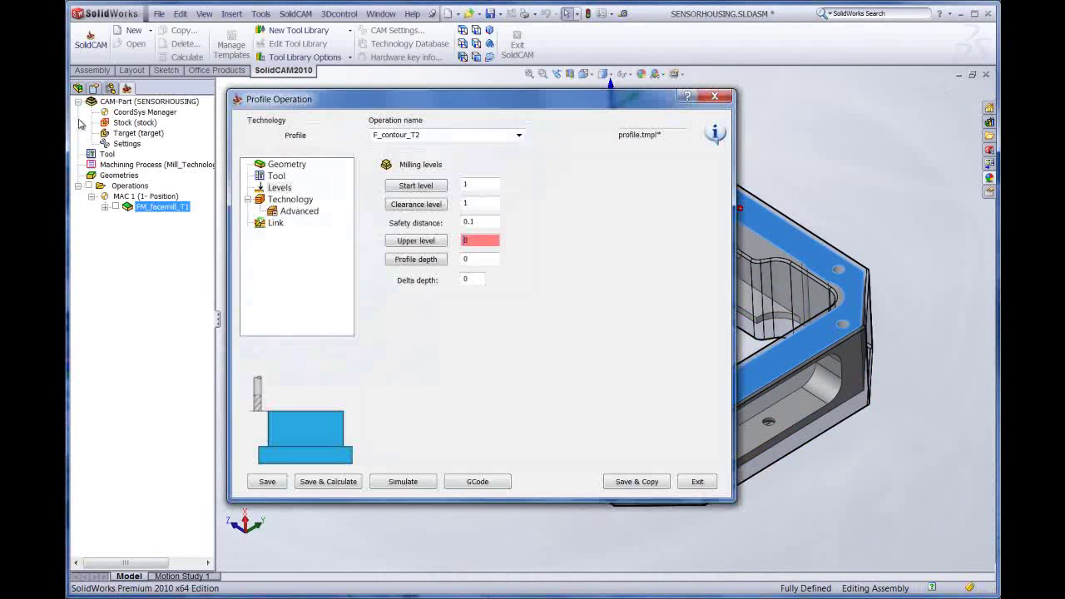
# - Set the profile depth by picking the bottom face of the housing as the lower level
pyautogui.click(414, 260)
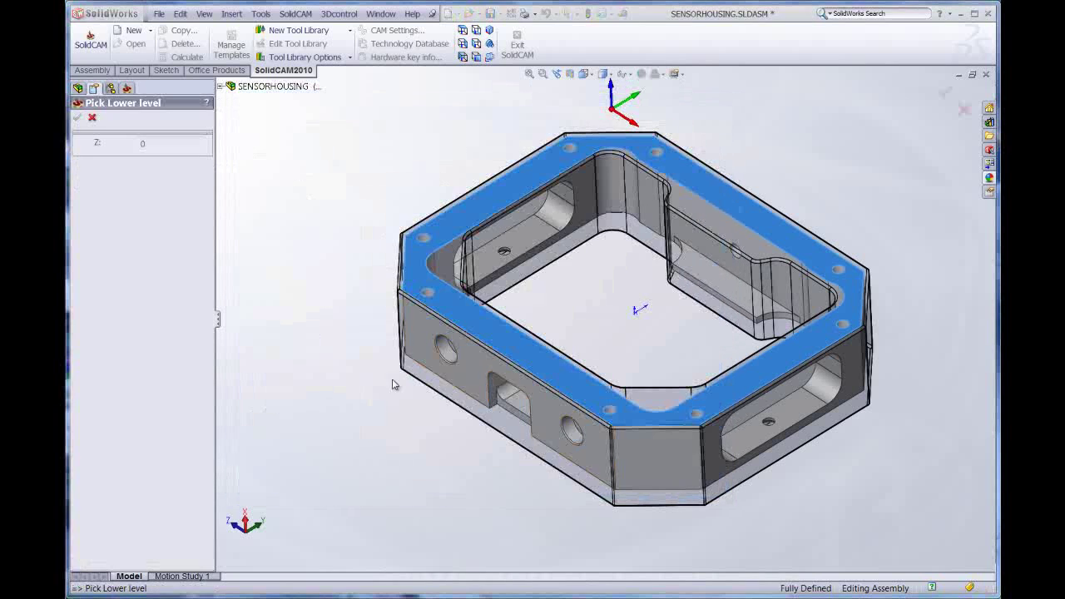
pyautogui.moveTo(542, 484); pyautogui.dragTo(574, 479, button='middle')
pyautogui.click(566, 446)
pyautogui.moveTo(565, 440); pyautogui.dragTo(249, 306, button='middle')
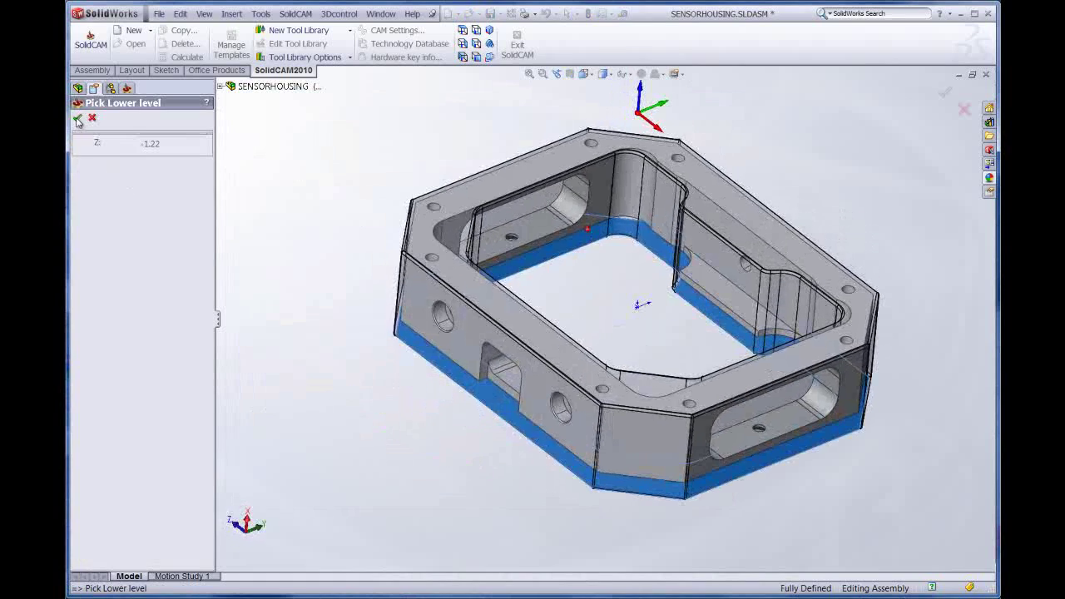
pyautogui.click(77, 117)
# - Enable the Finish pass for the profile and set its lead-in to Arc with a value of 0.25
pyautogui.click(278, 202)
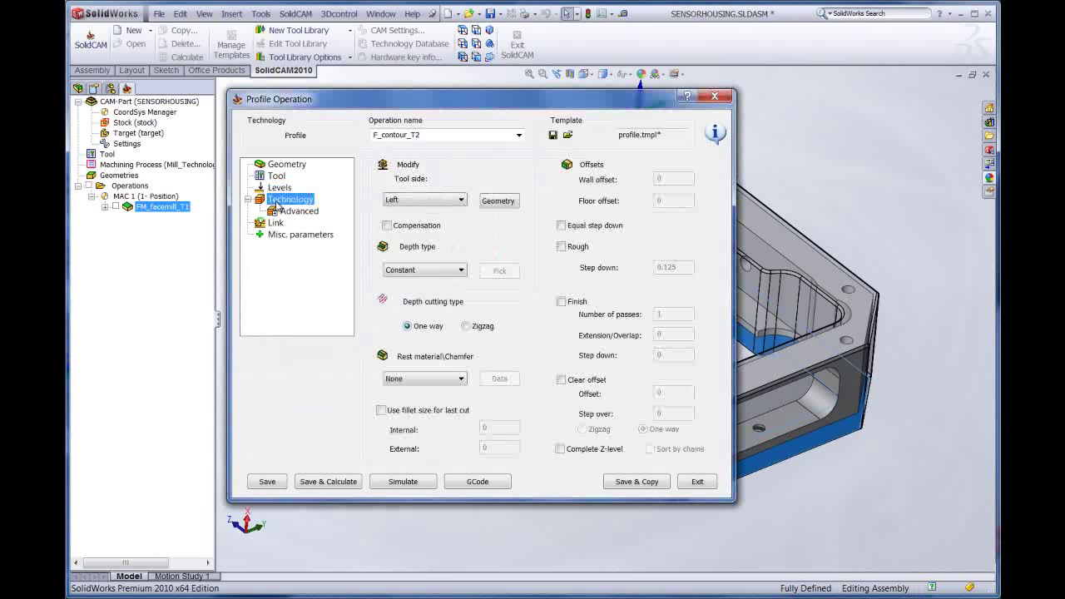
pyautogui.click(562, 303)
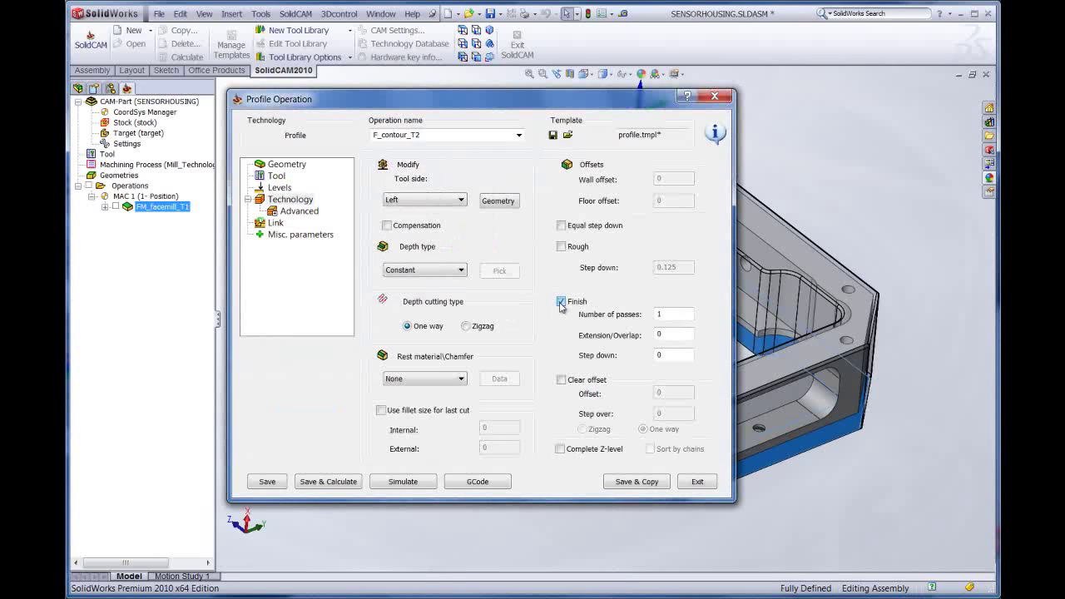
pyautogui.click(275, 224)
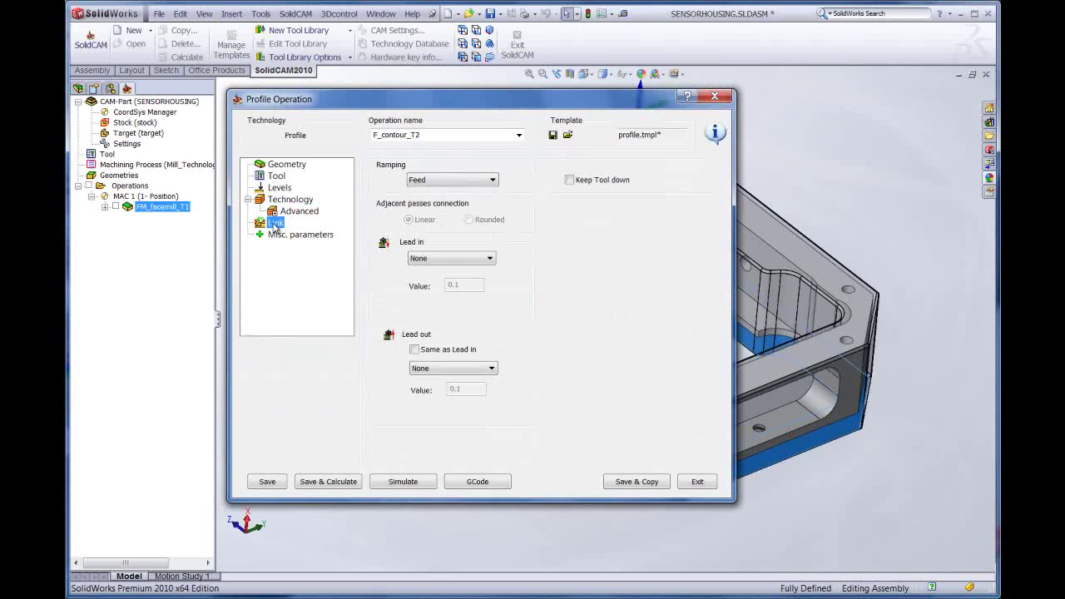
pyautogui.click(436, 259)
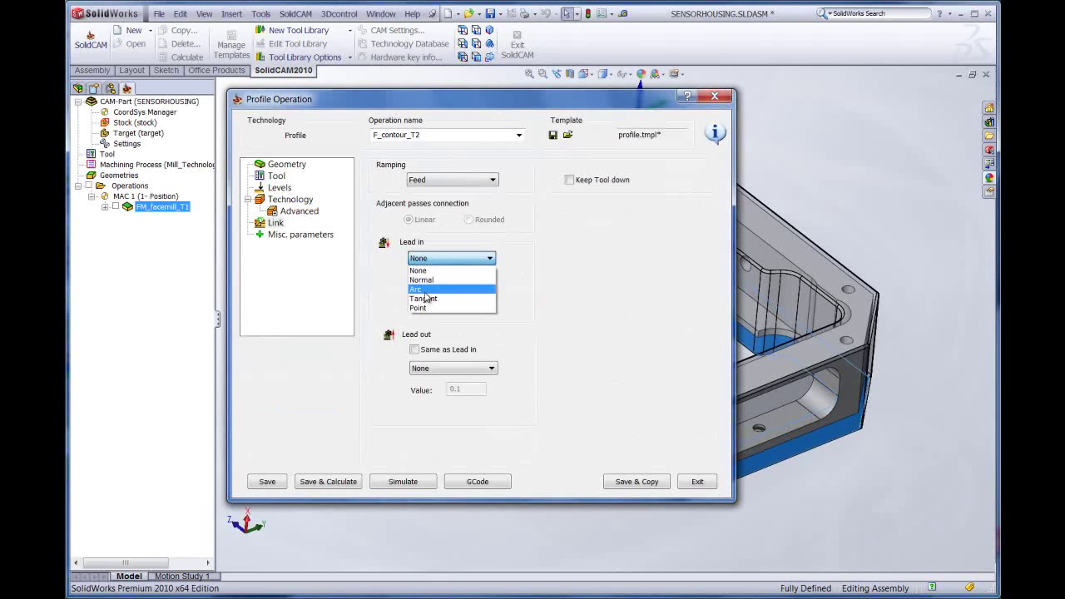
pyautogui.click(424, 290)
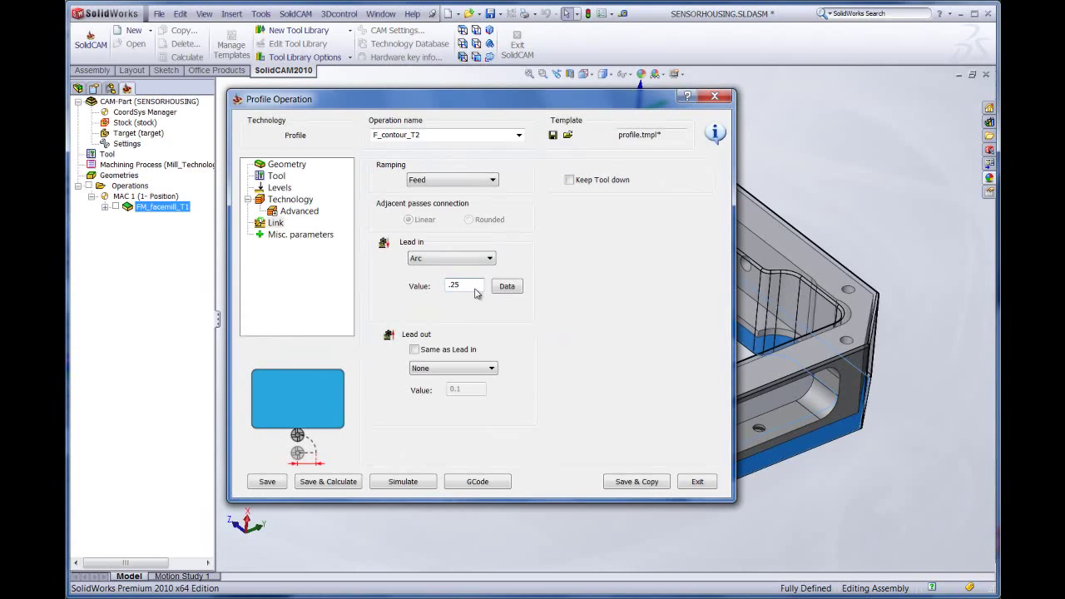
pyautogui.click(466, 285)
pyautogui.write('.25')
# - Set the lead-in arc angle to 45 with lead-in from Distance, and make the lead-out the same as the lead-in
pyautogui.click(507, 285)
pyautogui.moveTo(447, 147); pyautogui.dragTo(428, 146)
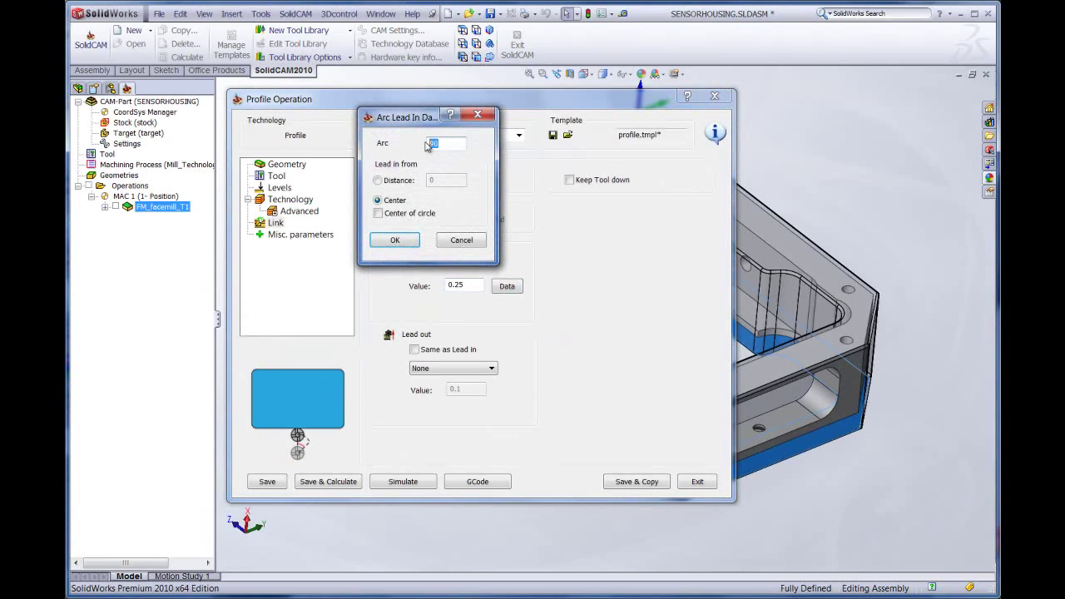
pyautogui.click(383, 183)
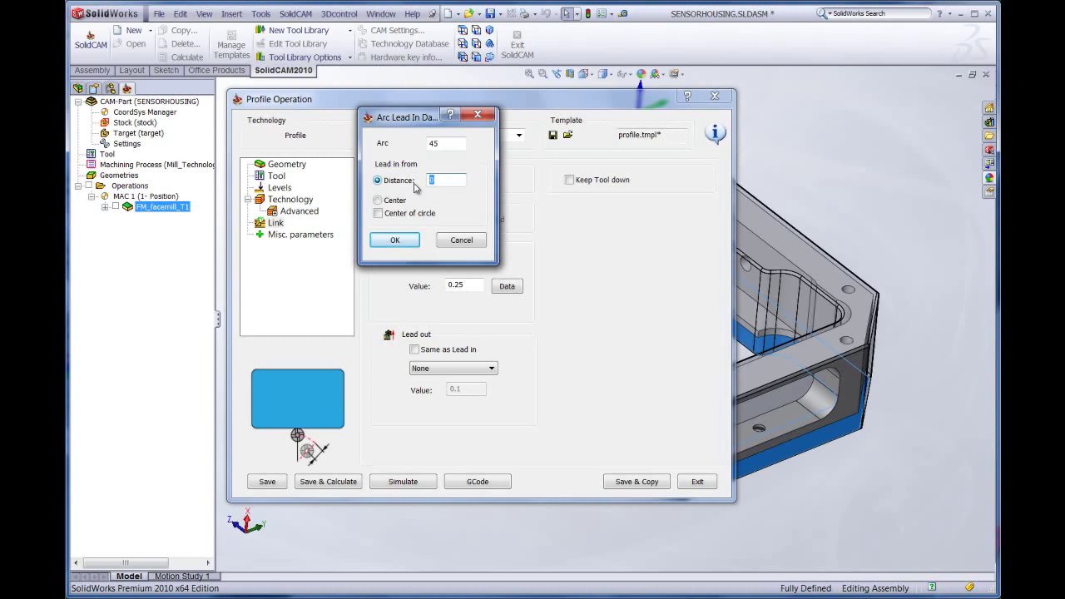
pyautogui.click(393, 241)
pyautogui.click(414, 351)
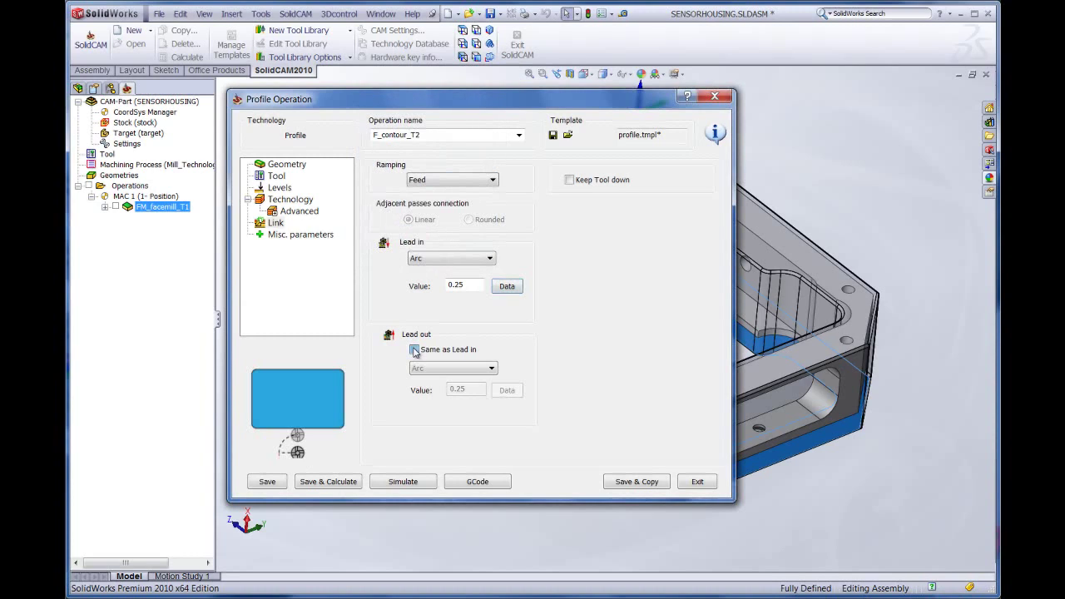
# - Save and calculate the inner profile operation, and simulate its toolpath in Host CAD mode
pyautogui.click(331, 486)
pyautogui.click(393, 482)
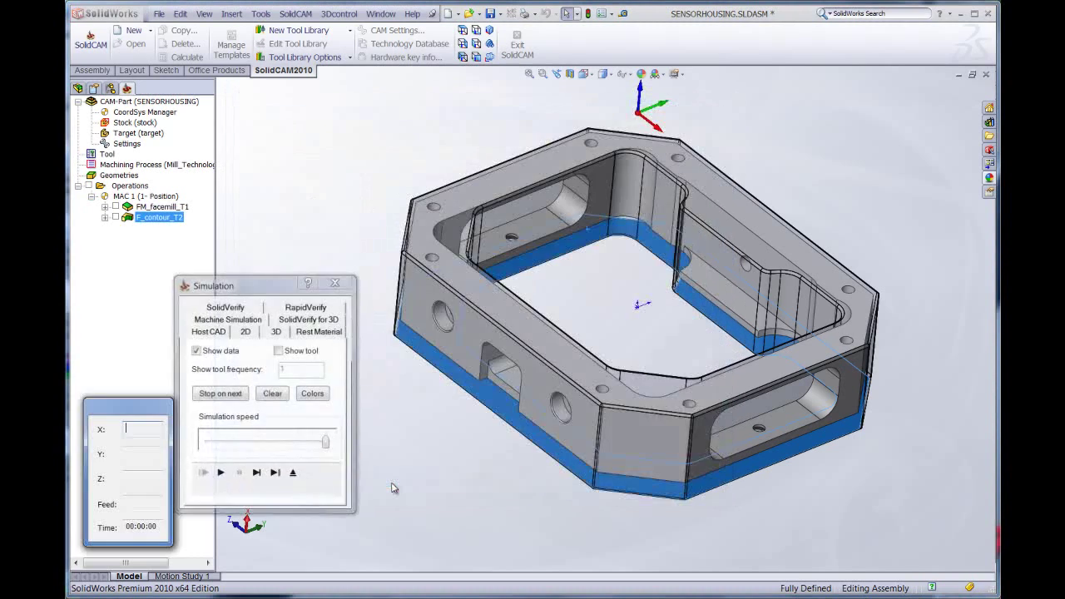
pyautogui.click(221, 471)
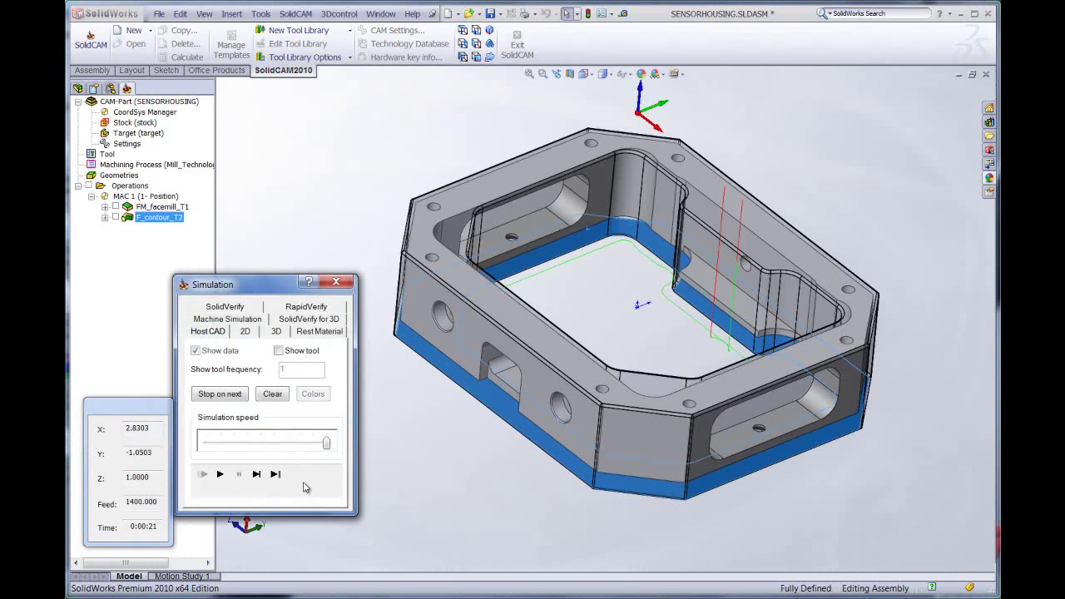
pyautogui.click(427, 479)
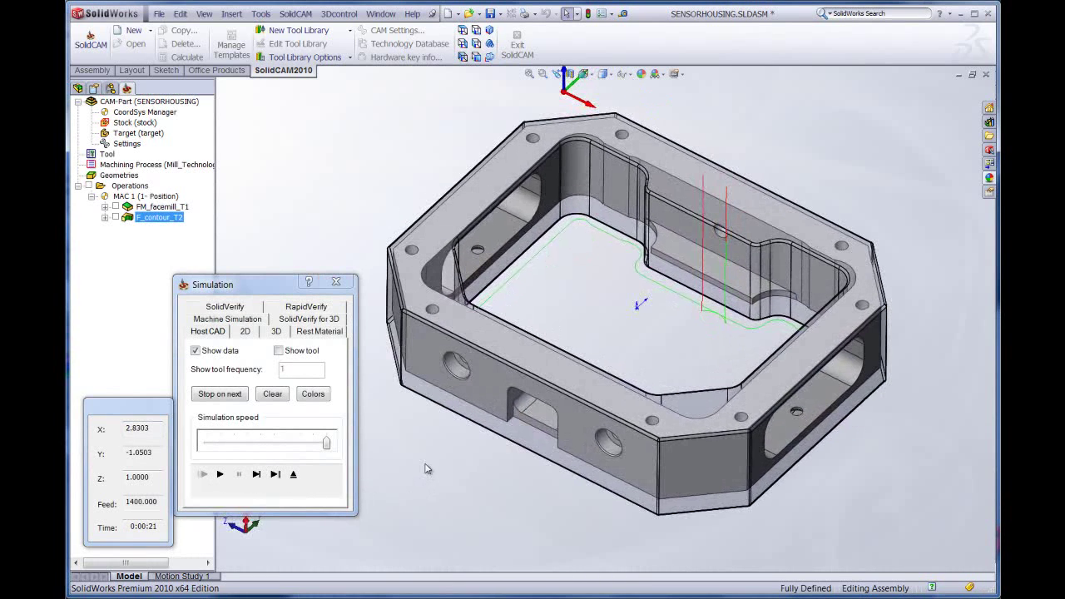
pyautogui.click(292, 475)
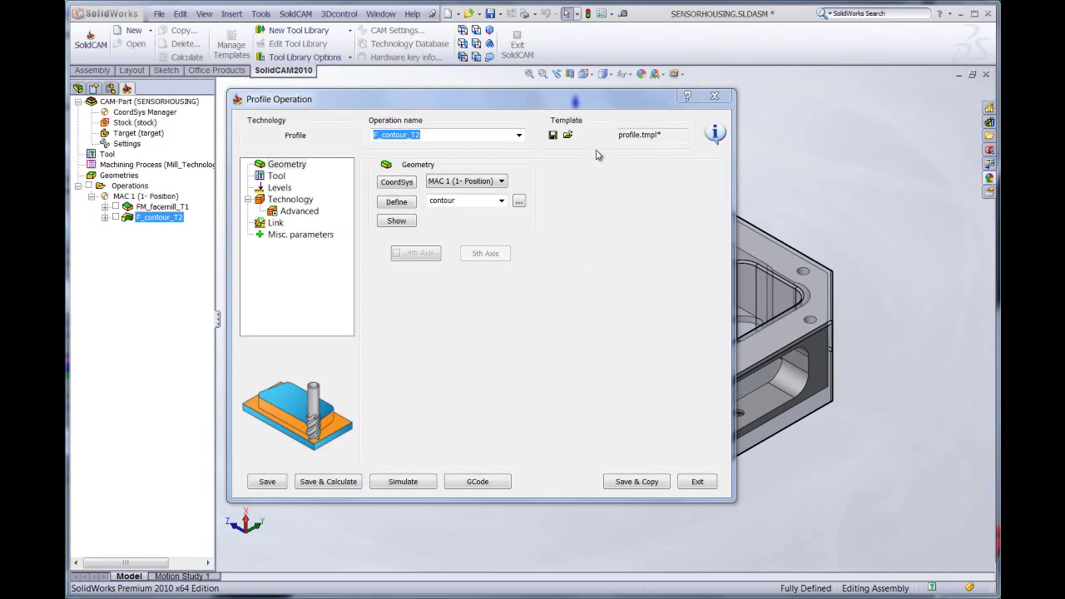
# - Save the profile operation as a template named Profile_KenM with tool data included
pyautogui.click(553, 136)
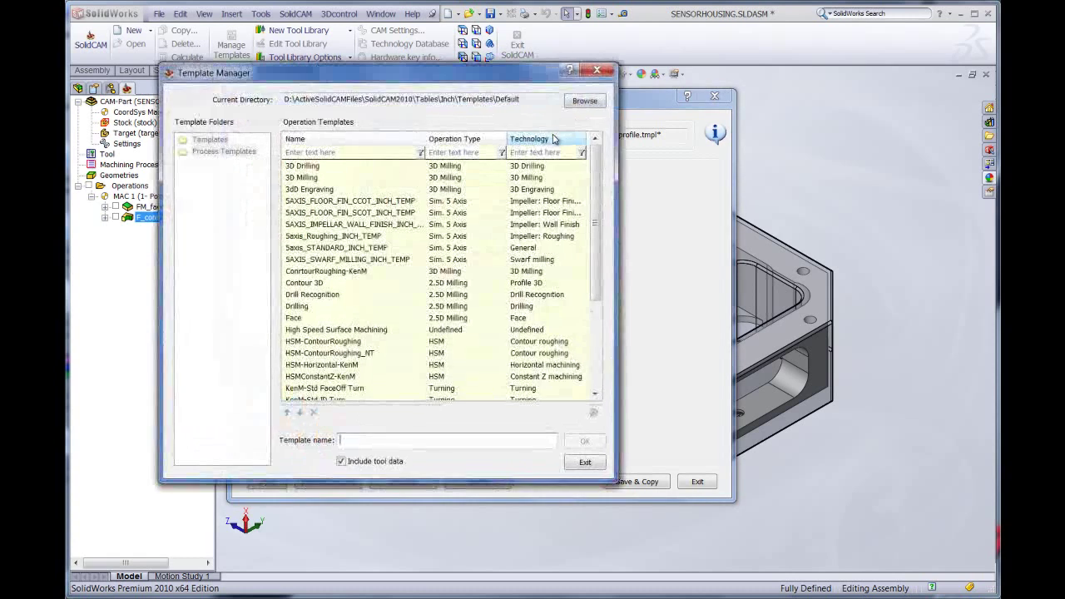
pyautogui.write('Profile_KenM')
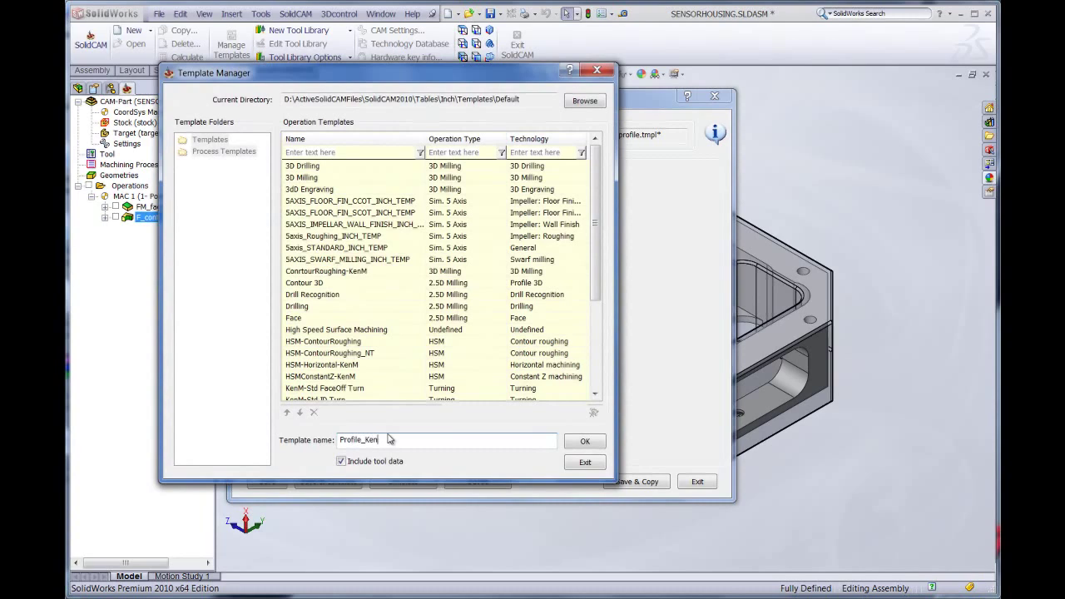
pyautogui.click(583, 443)
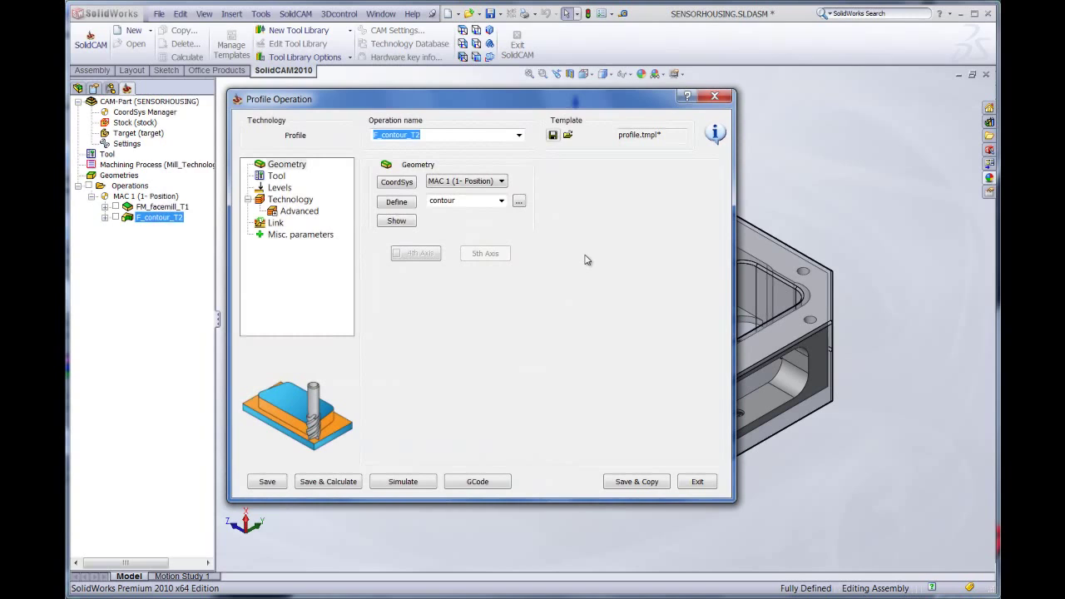
# - Save and copy the profile operation, and start a new contour geometry for the copy in the Machined Part configuration
pyautogui.click(631, 483)
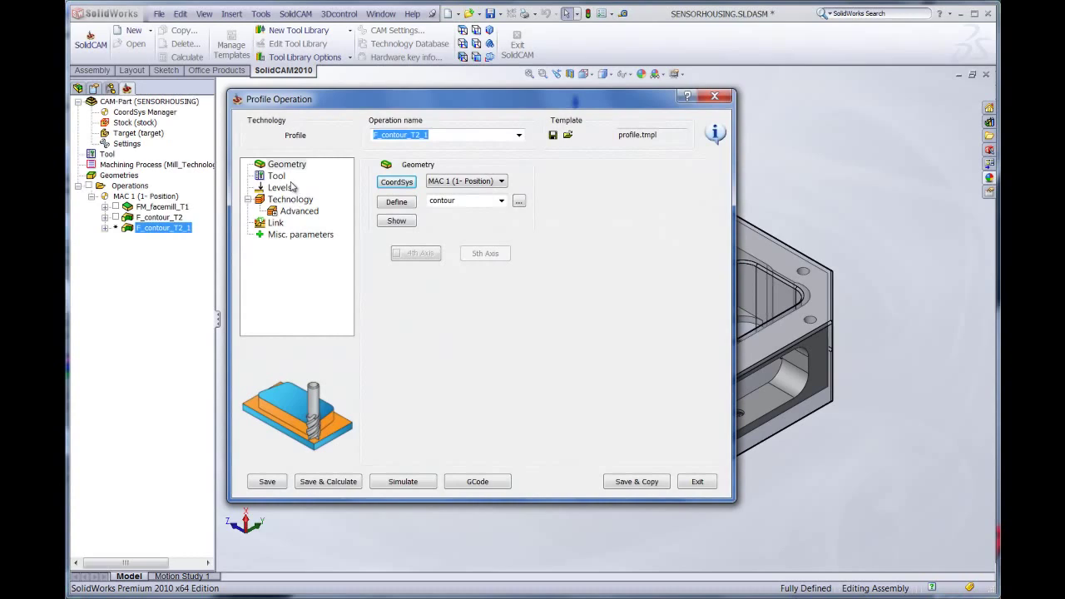
pyautogui.click(466, 200)
pyautogui.click(403, 203)
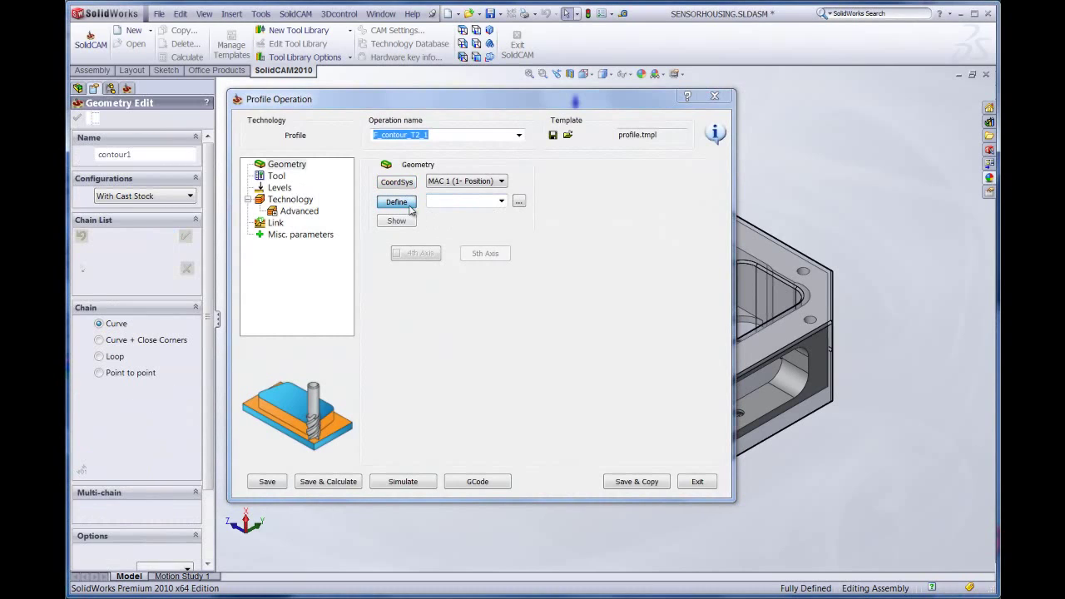
pyautogui.click(154, 198)
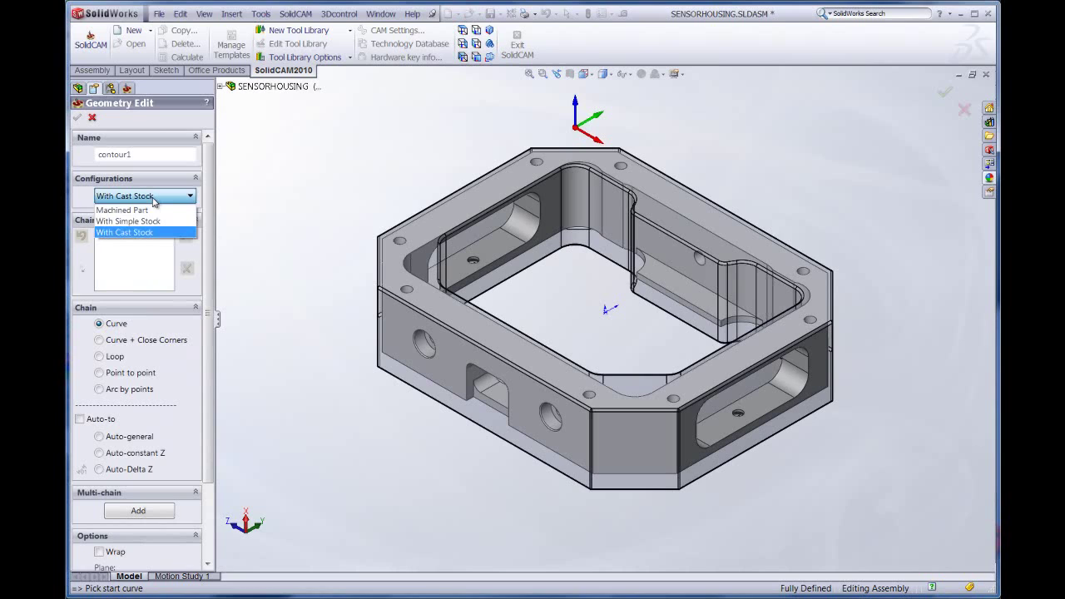
pyautogui.click(152, 207)
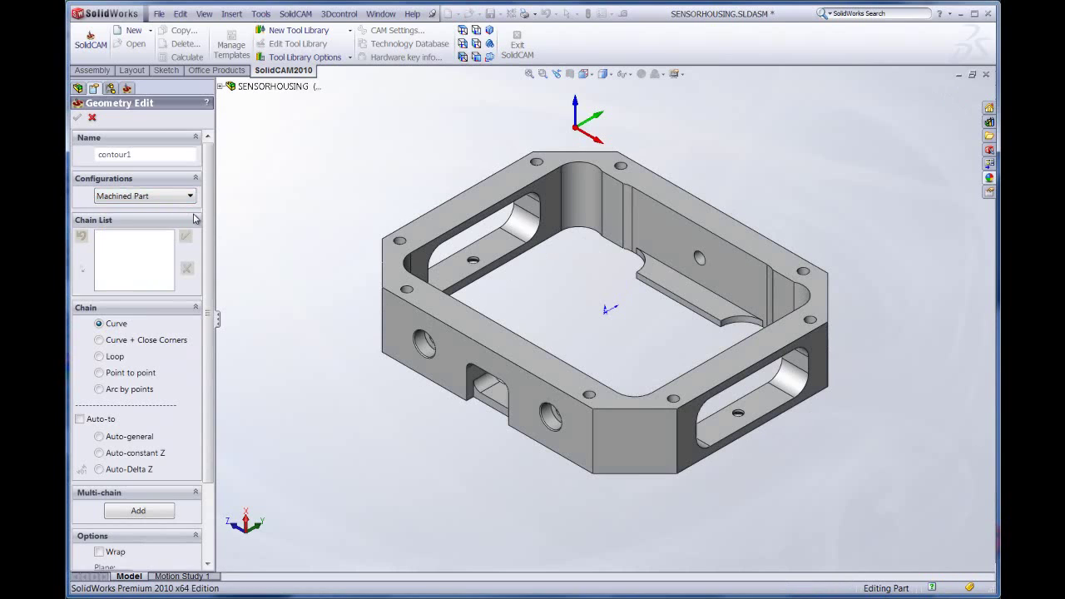
# - Create the first curve chain from the straight edge of the ledge along the housing's long inner wall
pyautogui.click(740, 311)
pyautogui.moveTo(740, 312); pyautogui.dragTo(193, 260, button='middle')
pyautogui.click(185, 236)
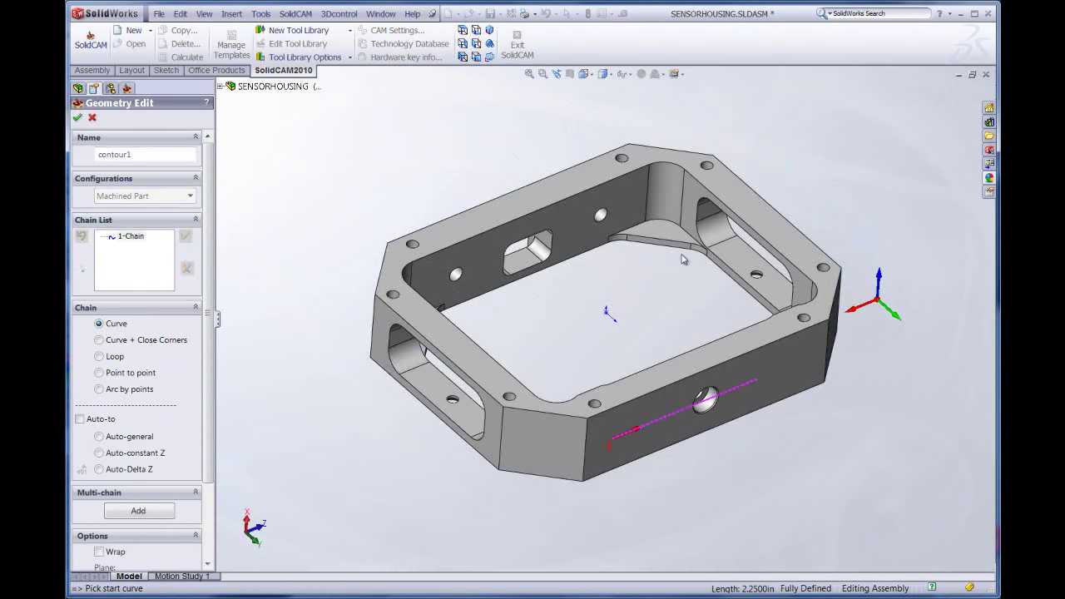
# - Add two more chains along the wall-side edges of the two inner corner ledges, and accept the contour geometry
pyautogui.click(690, 239)
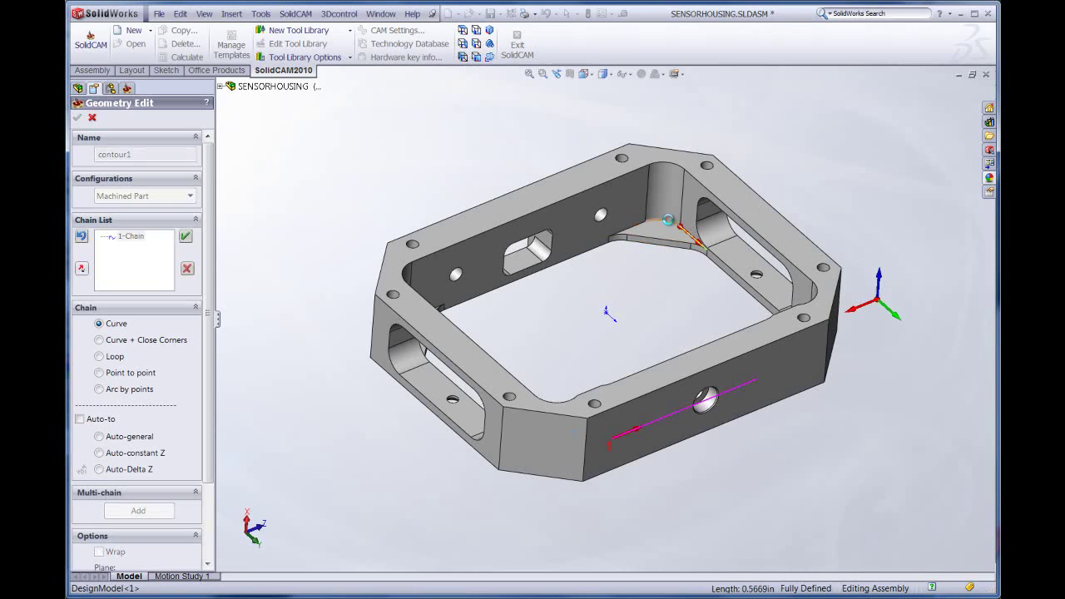
pyautogui.click(634, 231)
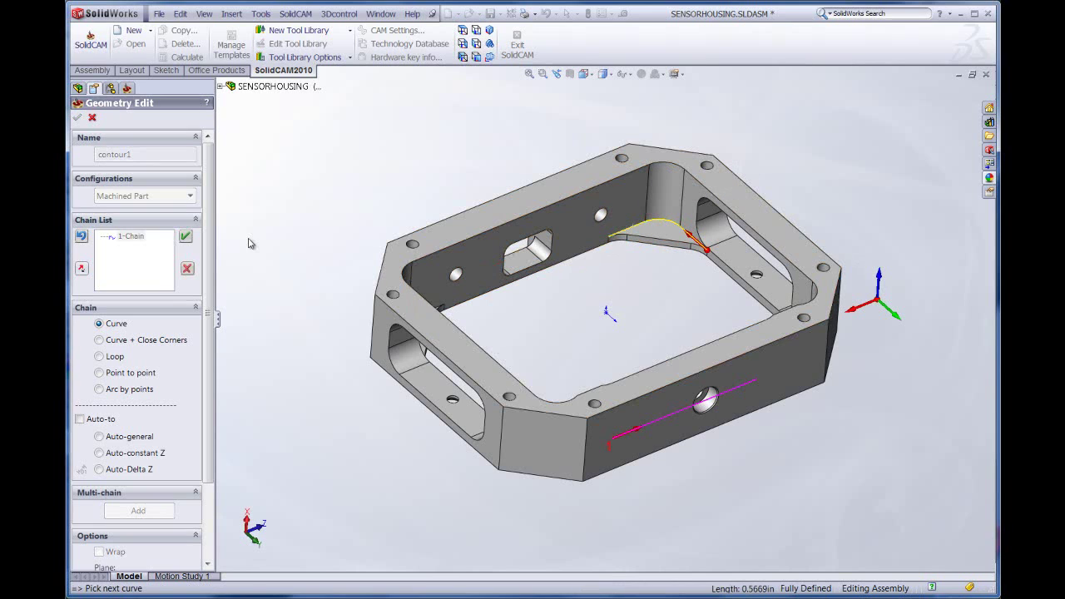
pyautogui.click(185, 236)
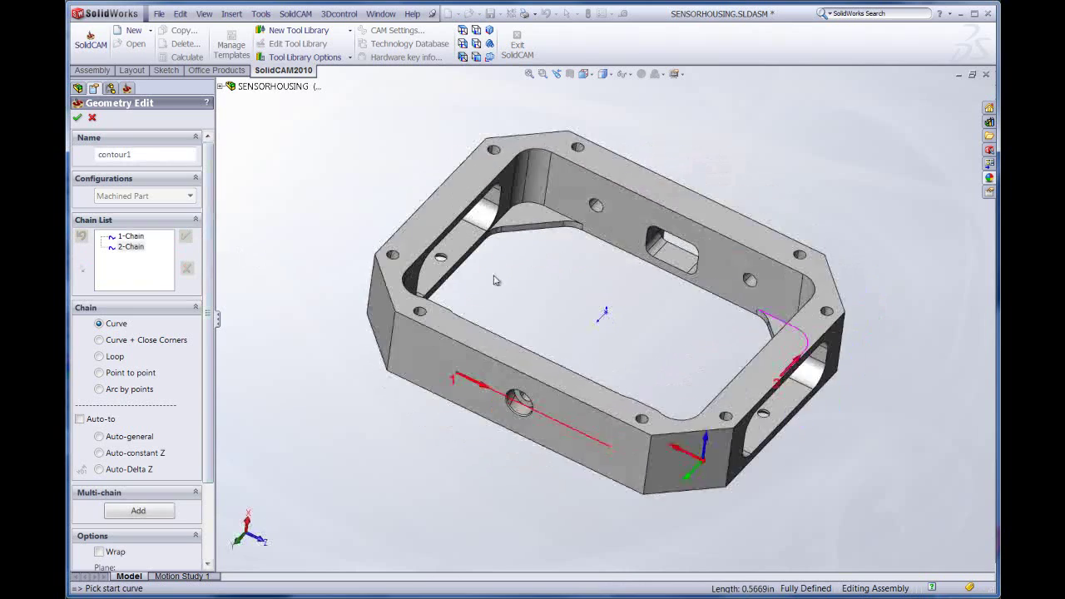
pyautogui.click(620, 223)
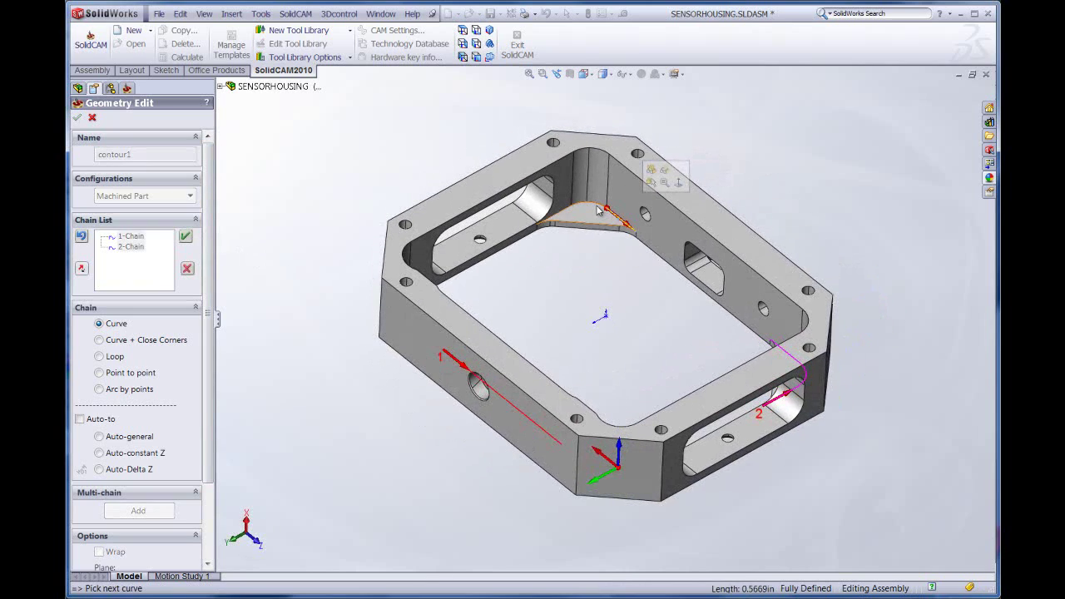
pyautogui.click(565, 215)
pyautogui.click(183, 238)
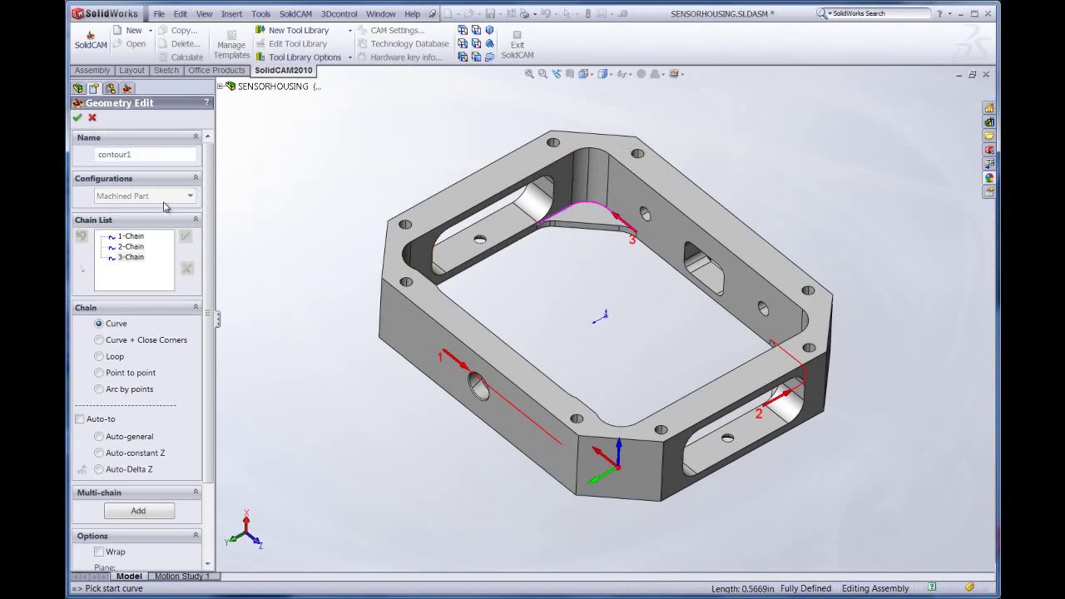
pyautogui.click(77, 117)
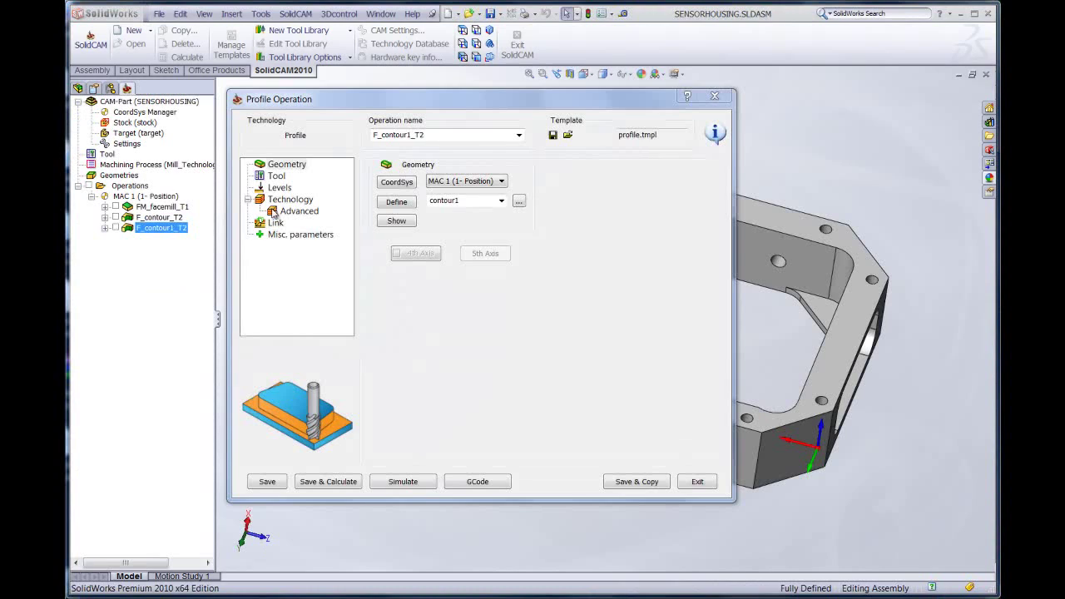
# - Set the copied operation's profile depth by picking the top face of an inner corner ledge as the lower level
pyautogui.click(280, 188)
pyautogui.click(413, 259)
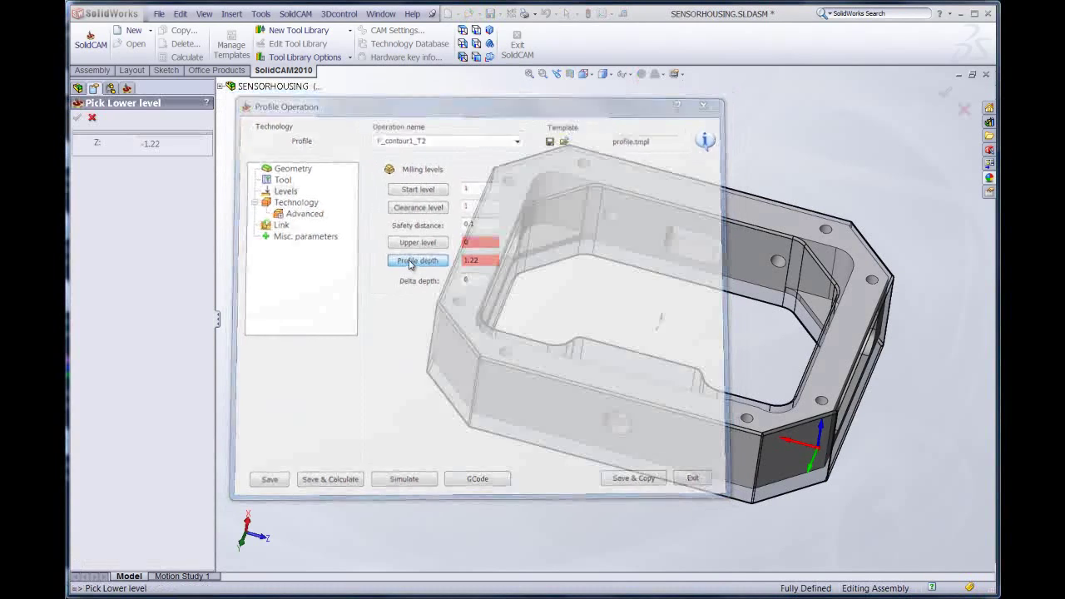
pyautogui.click(546, 237)
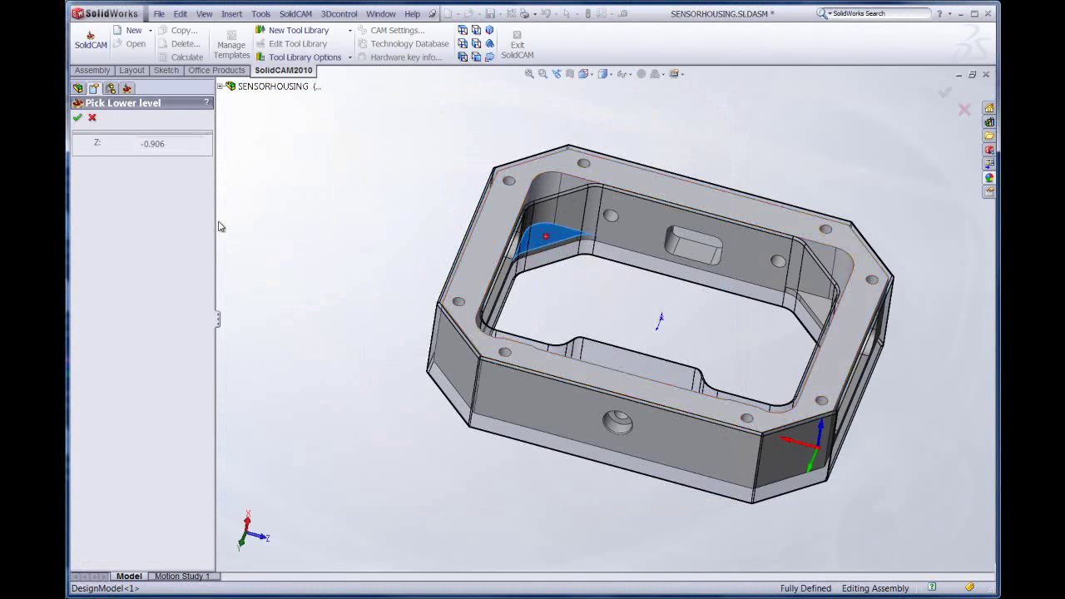
pyautogui.click(77, 117)
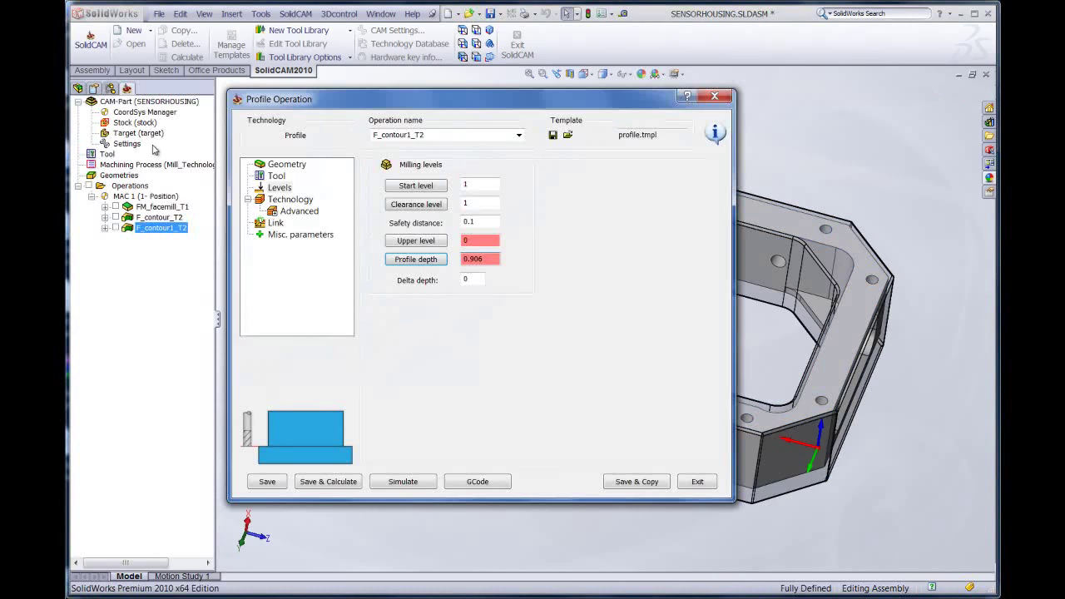
# - Modify the profile geometry with a start extension of 0.1 and apply the extension settings to all three chains
pyautogui.click(293, 200)
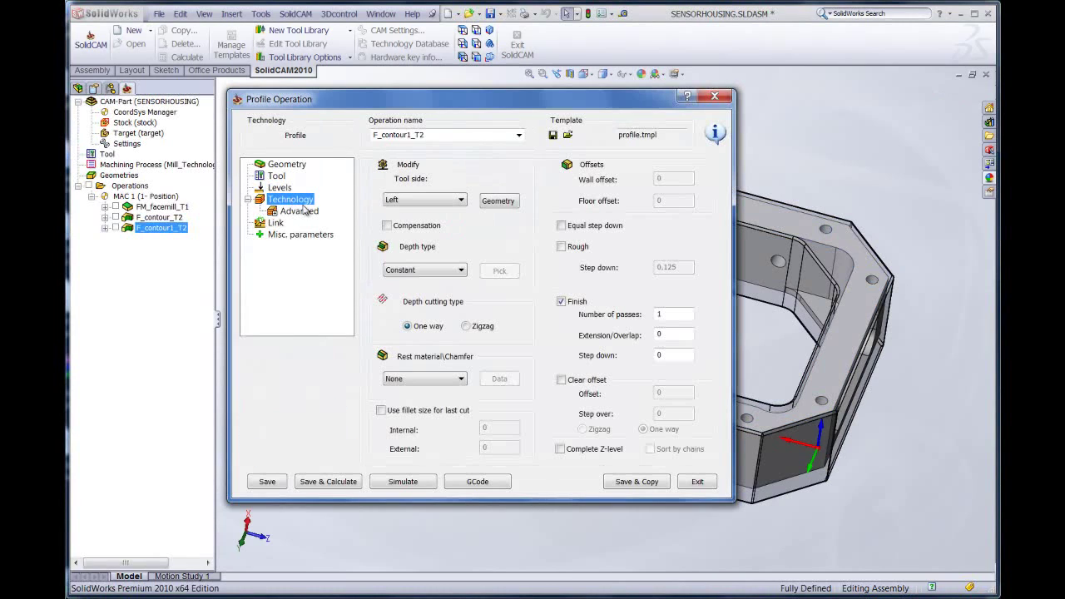
pyautogui.click(499, 200)
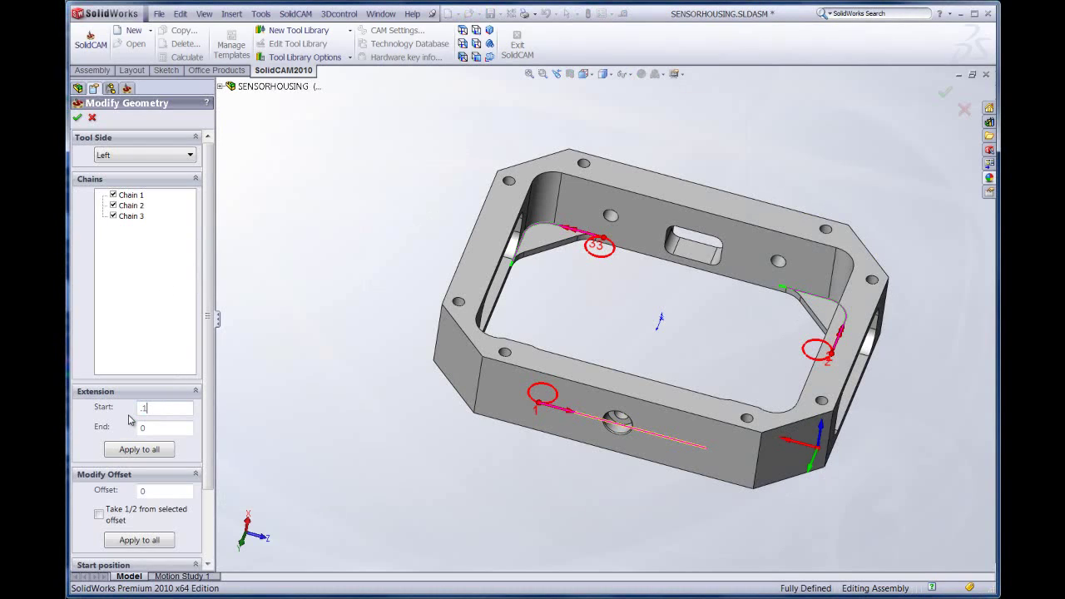
pyautogui.press('Tab')
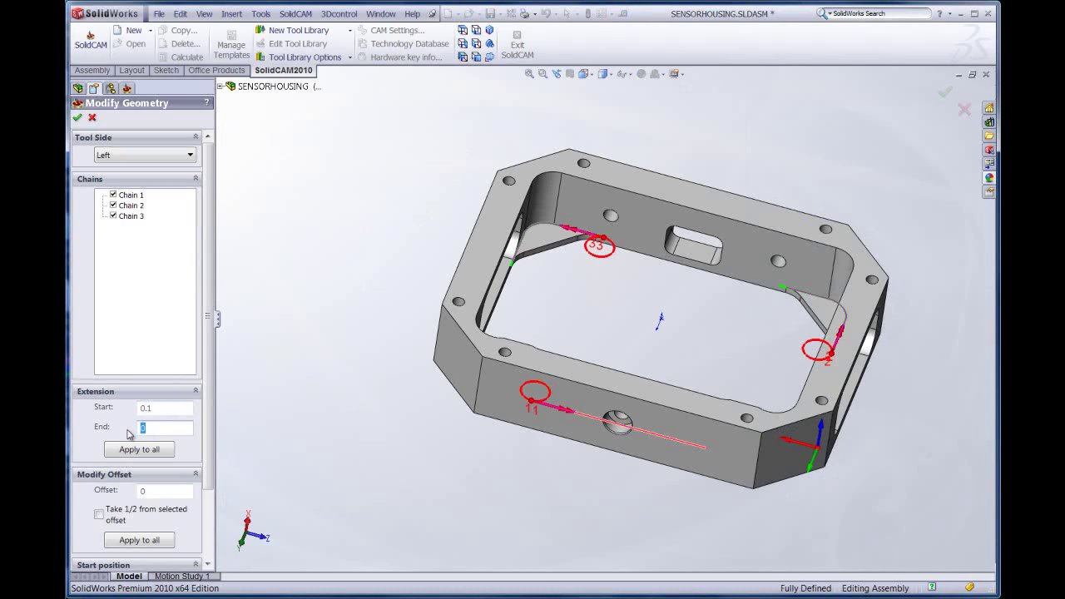
pyautogui.click(129, 451)
pyautogui.click(78, 117)
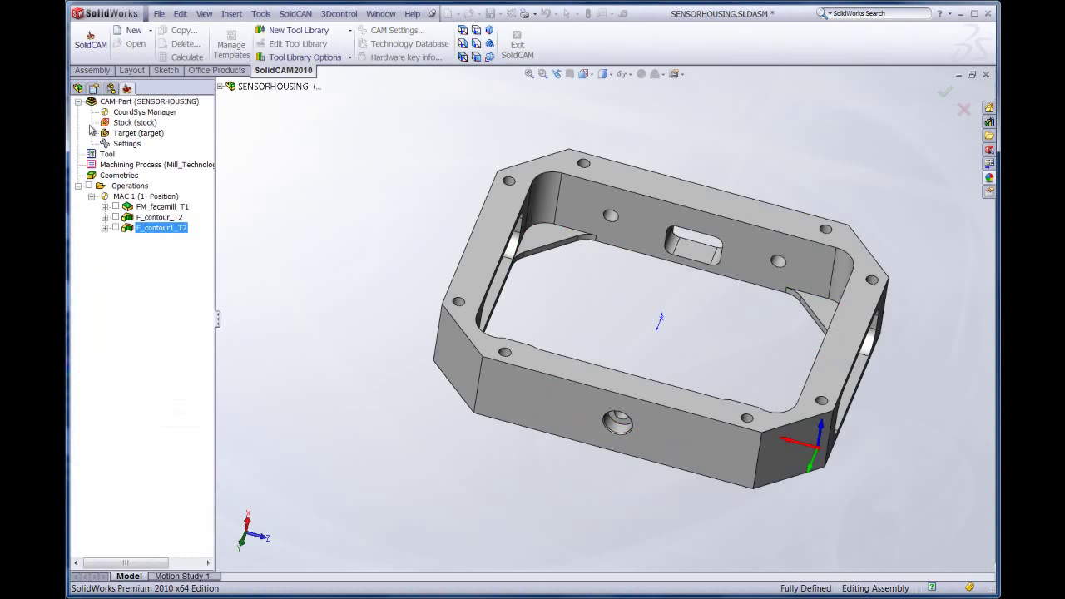
# - Save and calculate the ledge profile operation, and simulate its toolpath, inspecting it over the ledges
pyautogui.click(332, 483)
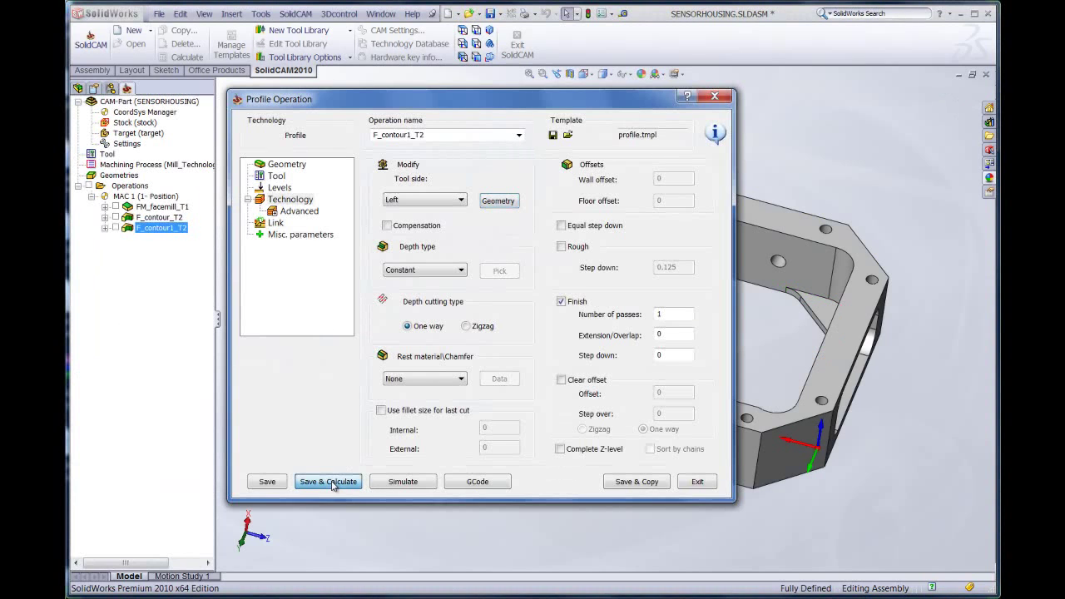
pyautogui.click(397, 482)
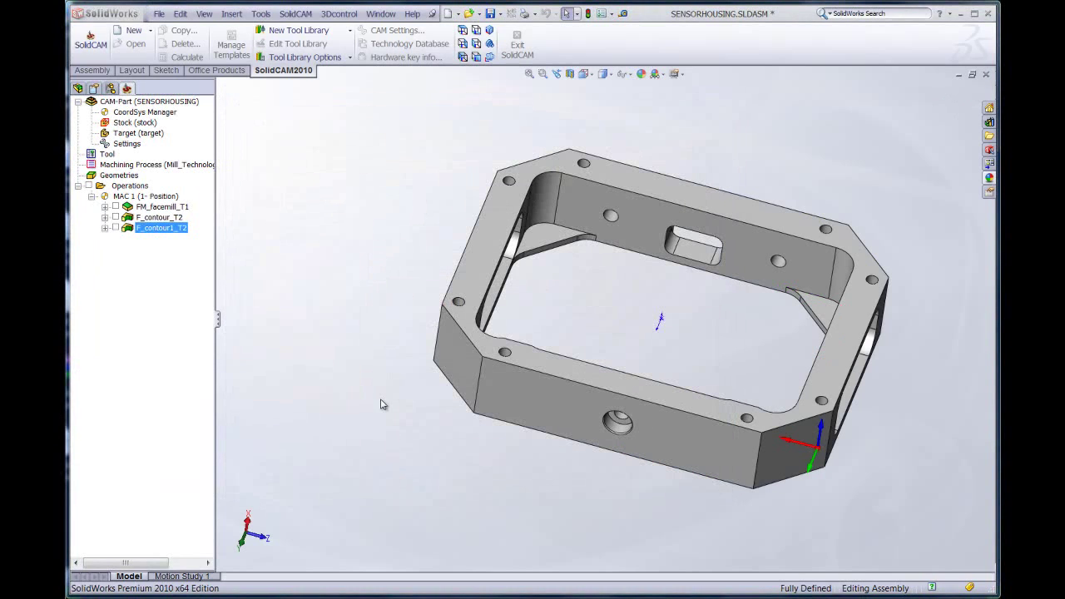
pyautogui.click(219, 474)
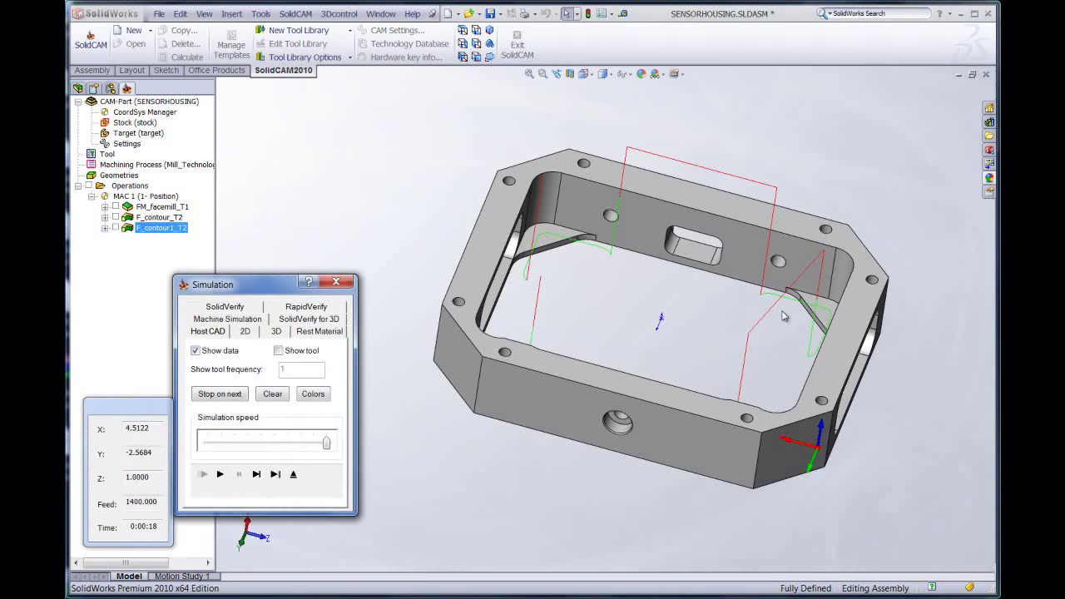
pyautogui.moveTo(678, 304); pyautogui.dragTo(706, 287, button='middle')
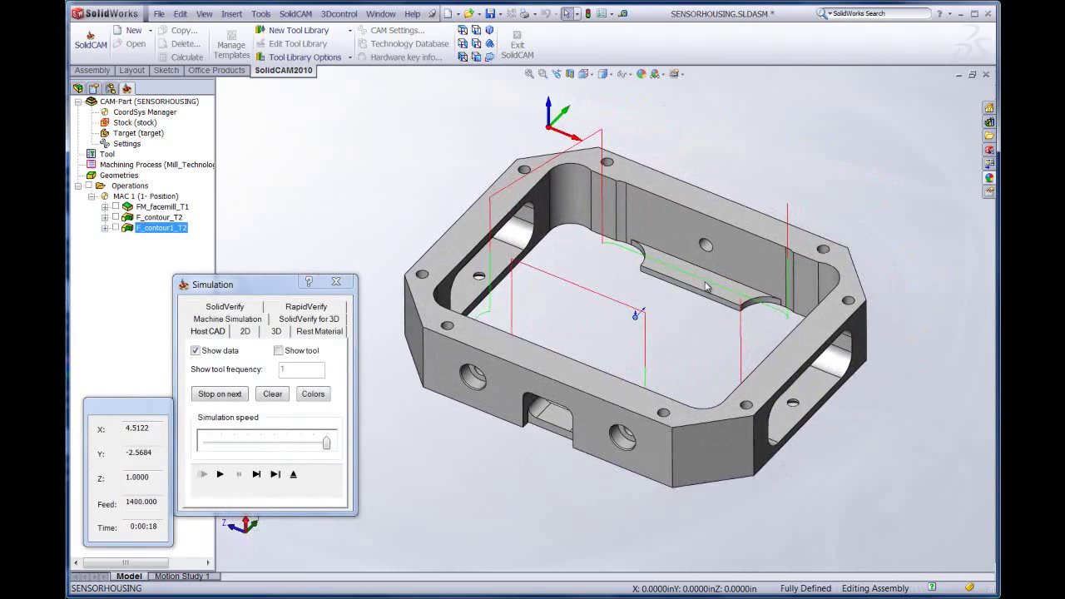
pyautogui.click(293, 475)
# - Enable Clear offset with an offset and step over of 0.125, and simulate the revised ledge toolpath
pyautogui.click(562, 380)
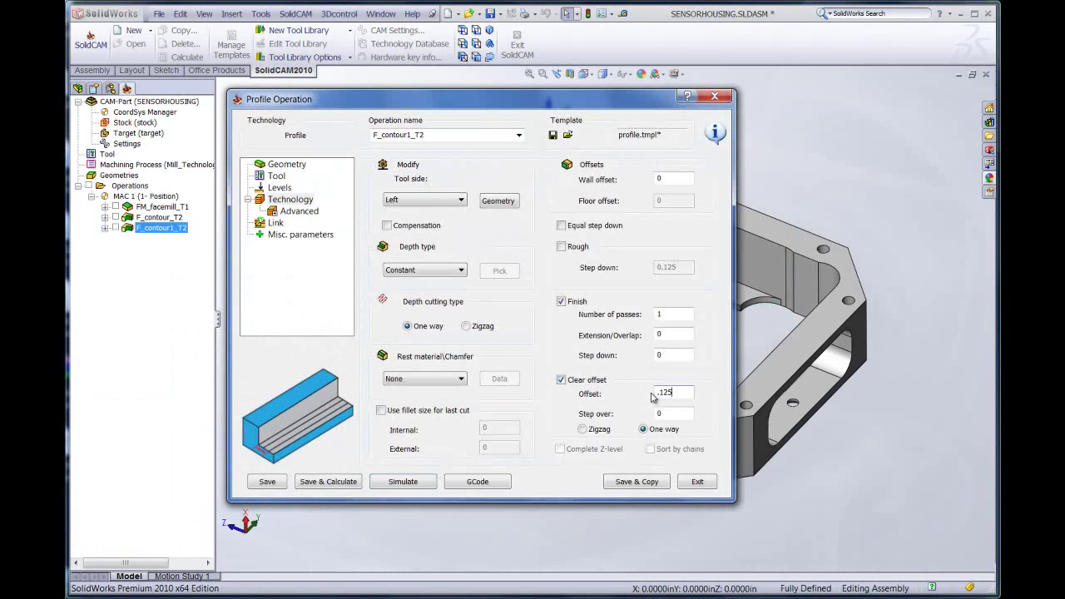
pyautogui.press('Tab')
pyautogui.click(391, 484)
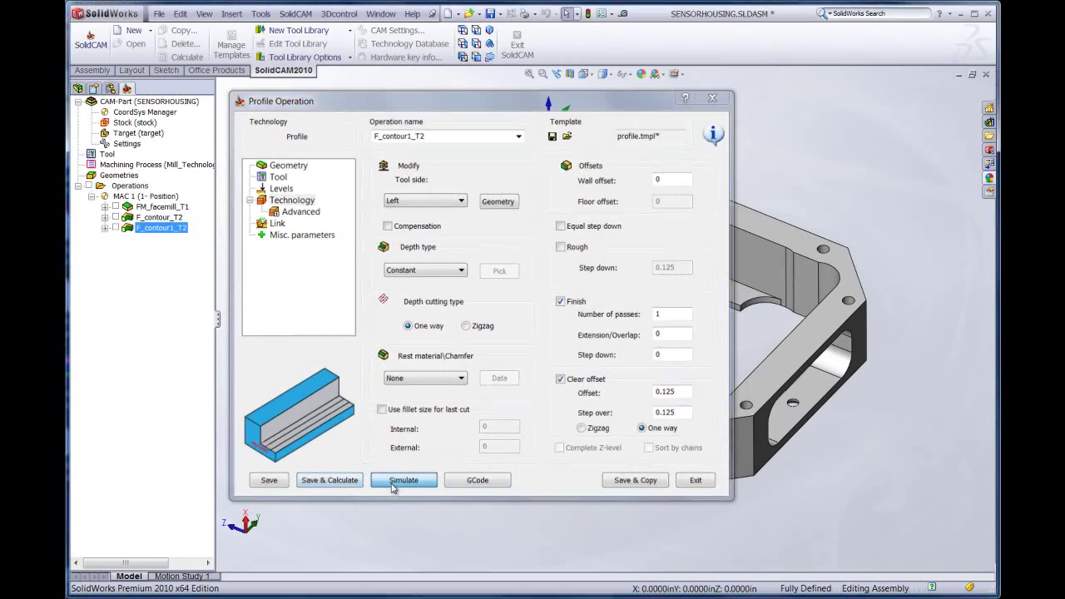
pyautogui.click(219, 474)
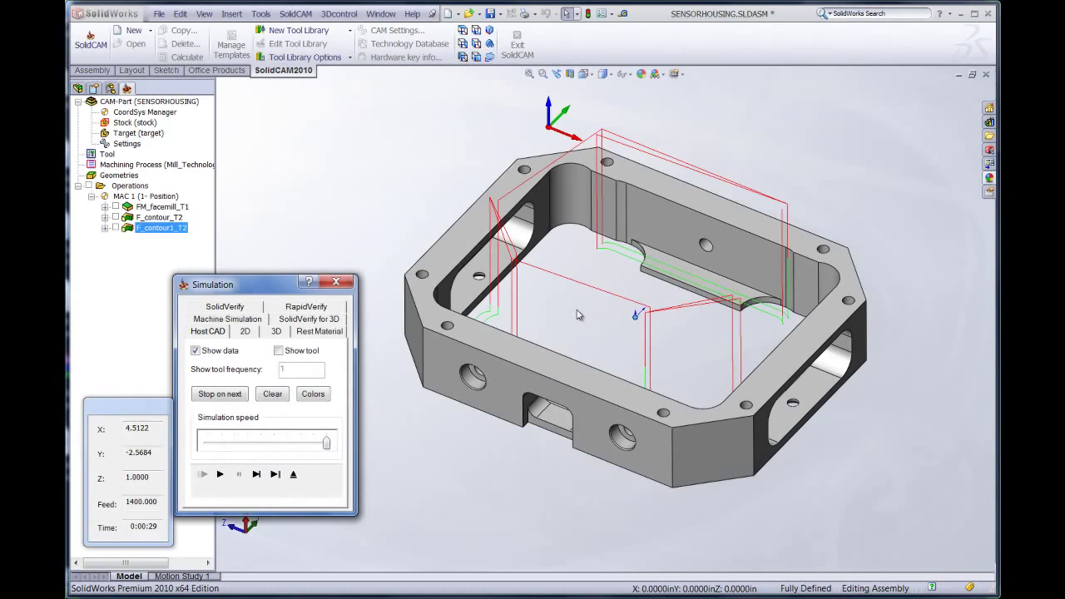
pyautogui.click(293, 475)
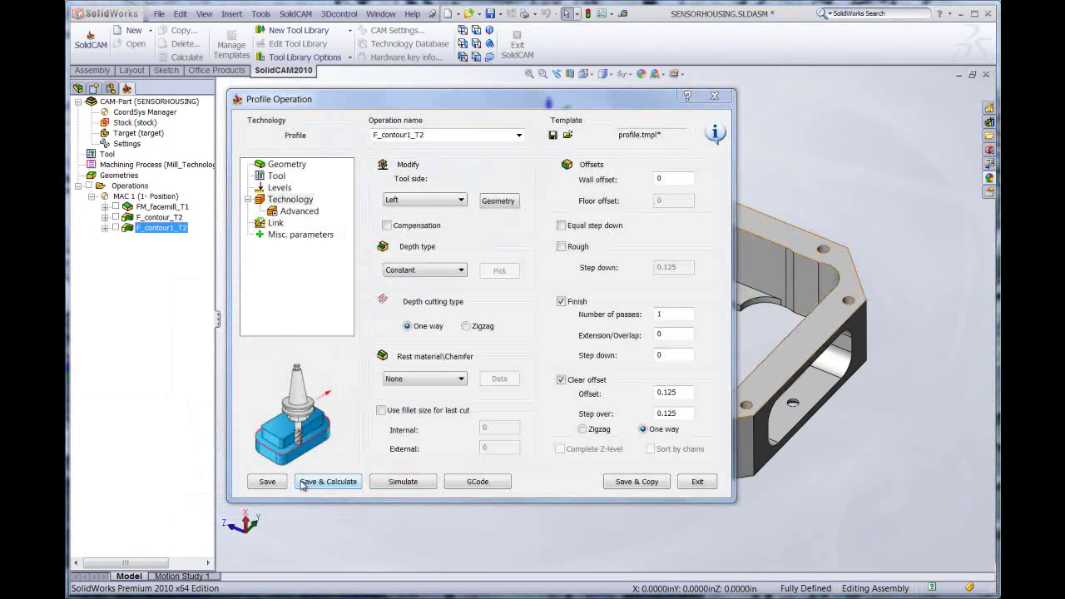
pyautogui.click(696, 482)
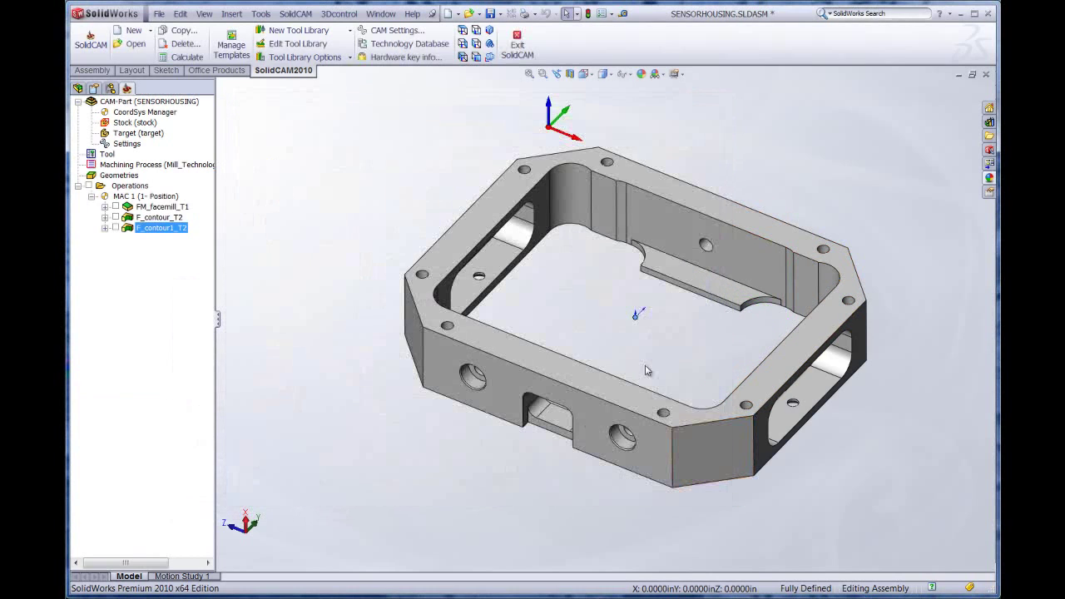
# - Add a new profile operation after the ledge profile and load the Profile_KenM template into it
pyautogui.rightClick(150, 233)
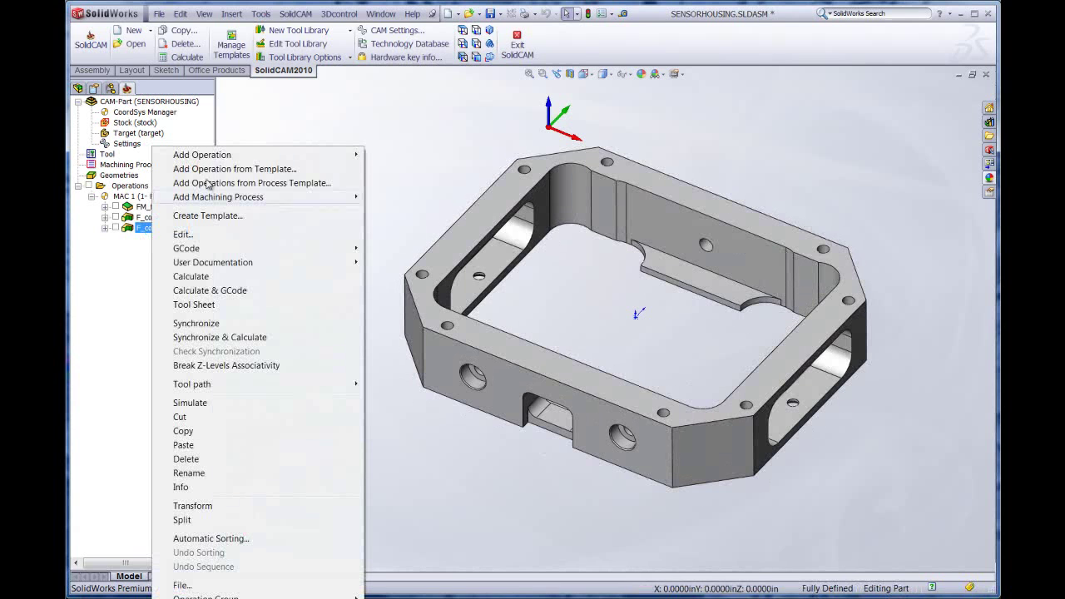
pyautogui.moveTo(227, 158)
pyautogui.click(391, 170)
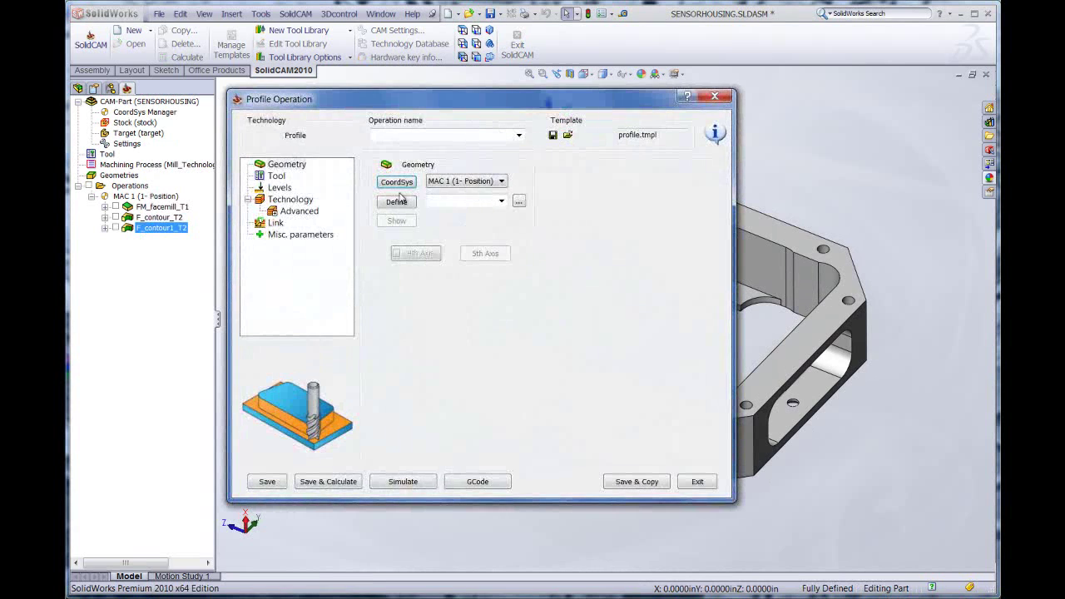
pyautogui.click(570, 139)
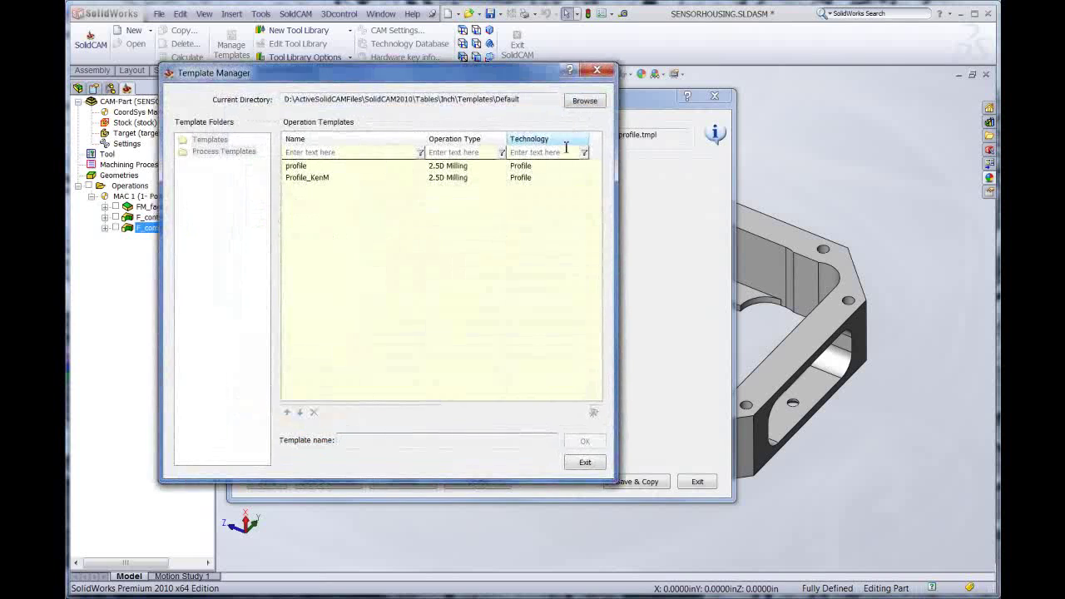
pyautogui.click(306, 178)
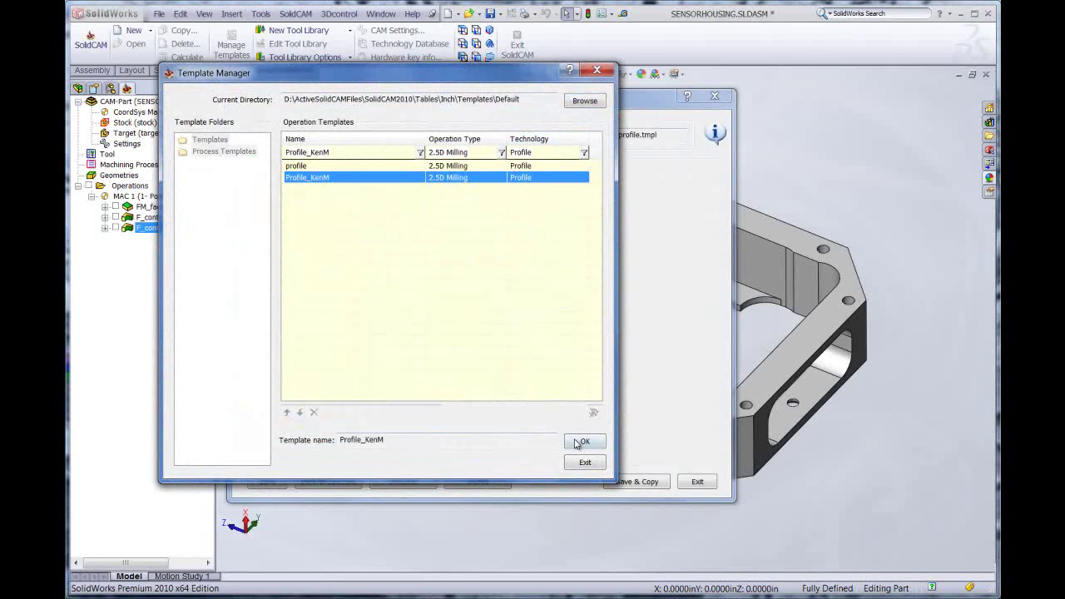
pyautogui.click(583, 441)
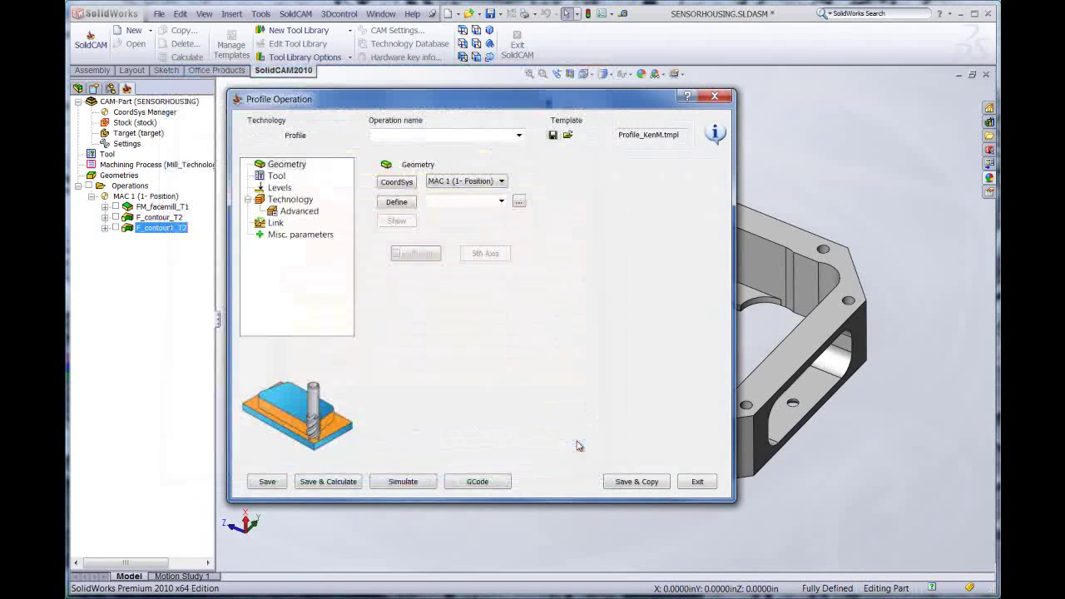
# - Define the operation's geometry as a closed chain around the outer edge of the housing's top face
pyautogui.click(396, 203)
pyautogui.click(147, 458)
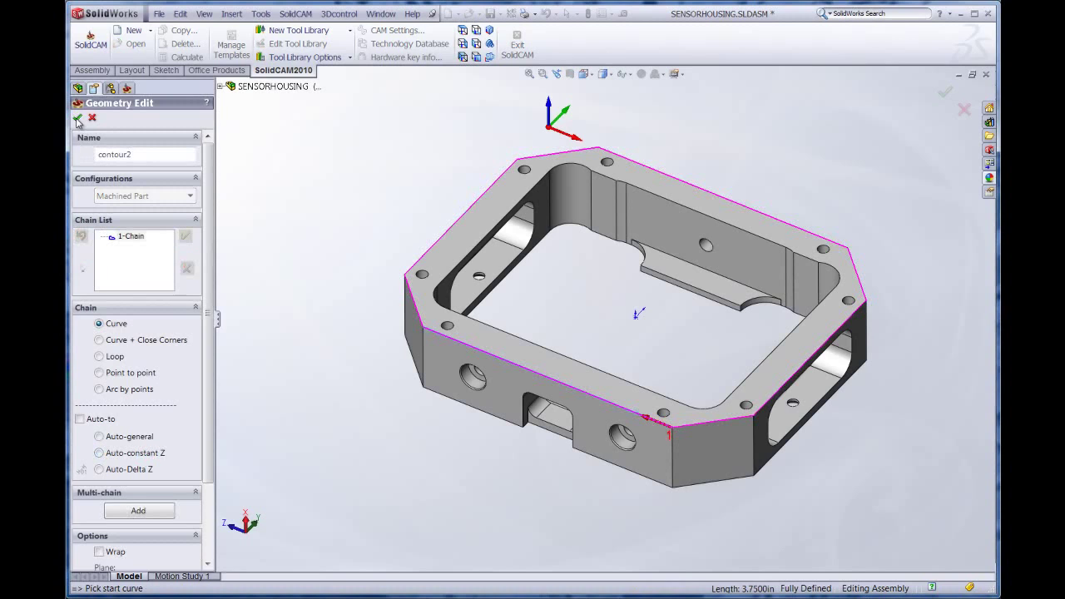
pyautogui.click(77, 119)
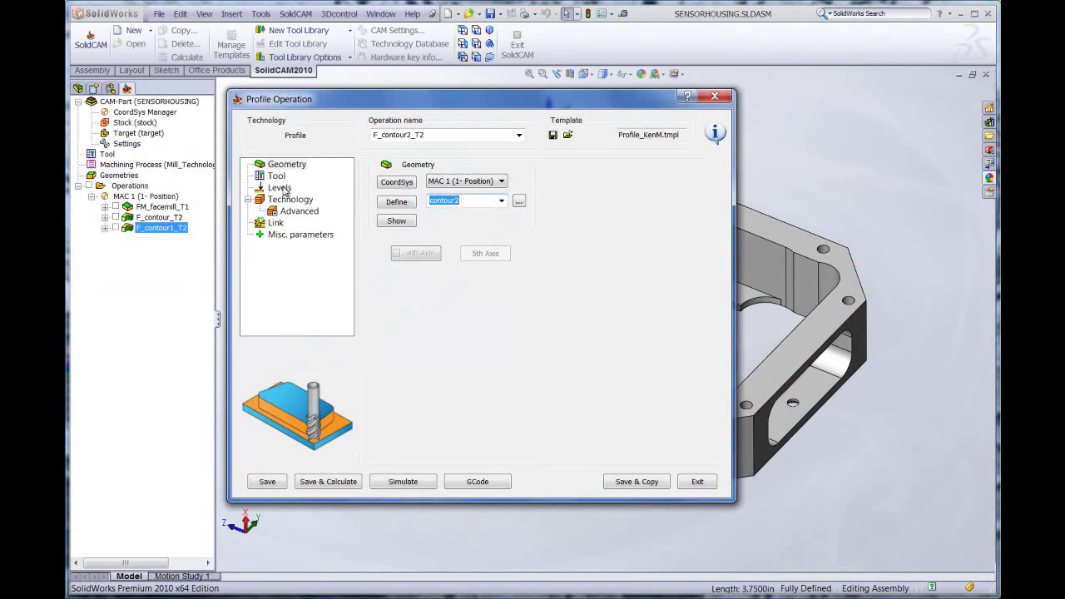
# - Set the profile depth by picking the housing's lower outer corner, and set the delta depth to -0.1
pyautogui.click(281, 188)
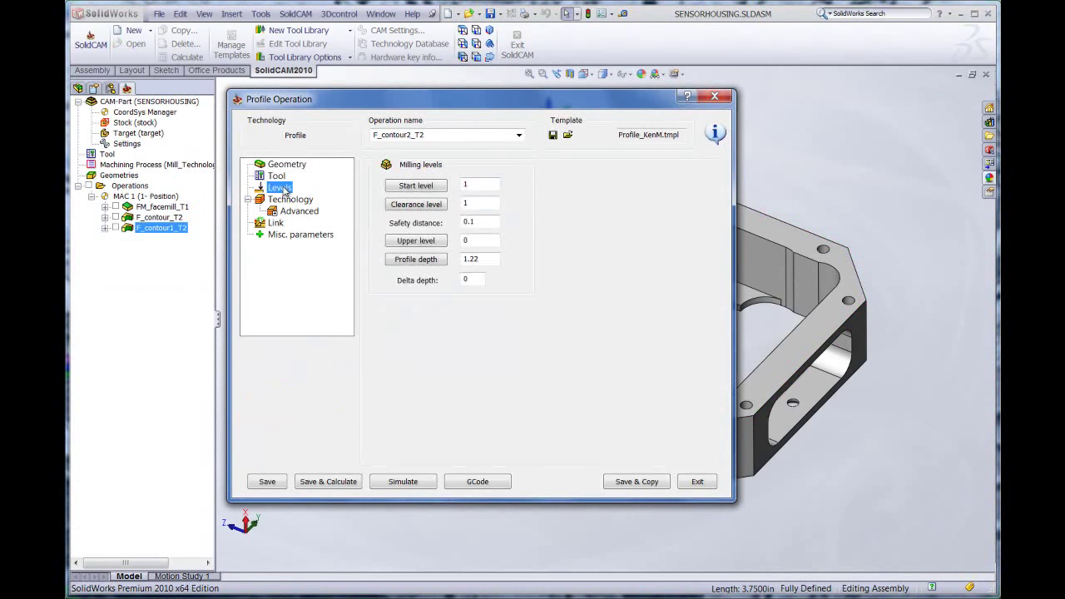
pyautogui.click(416, 259)
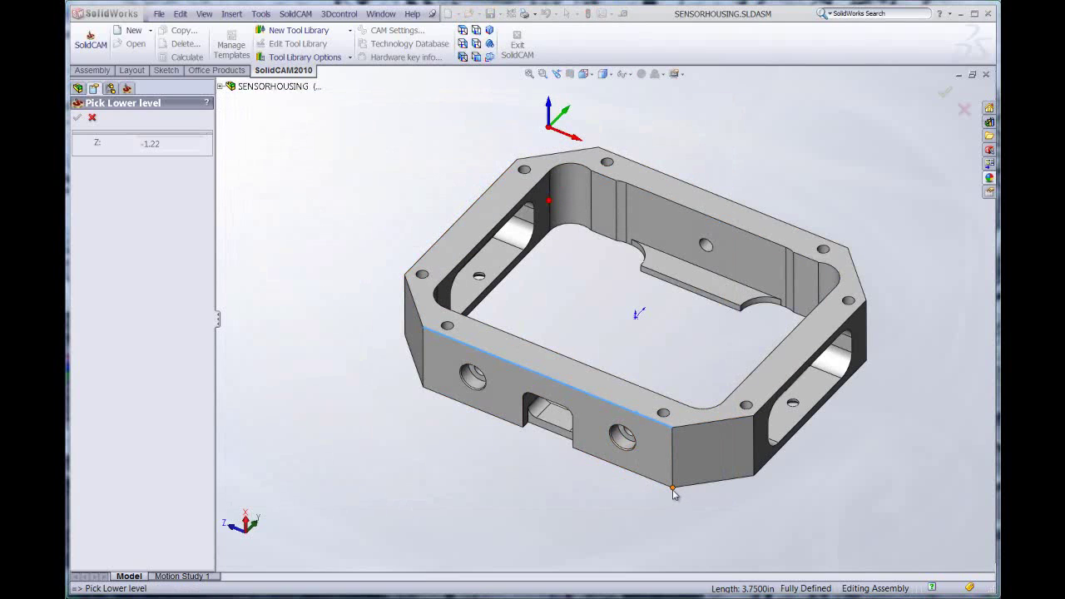
pyautogui.click(674, 493)
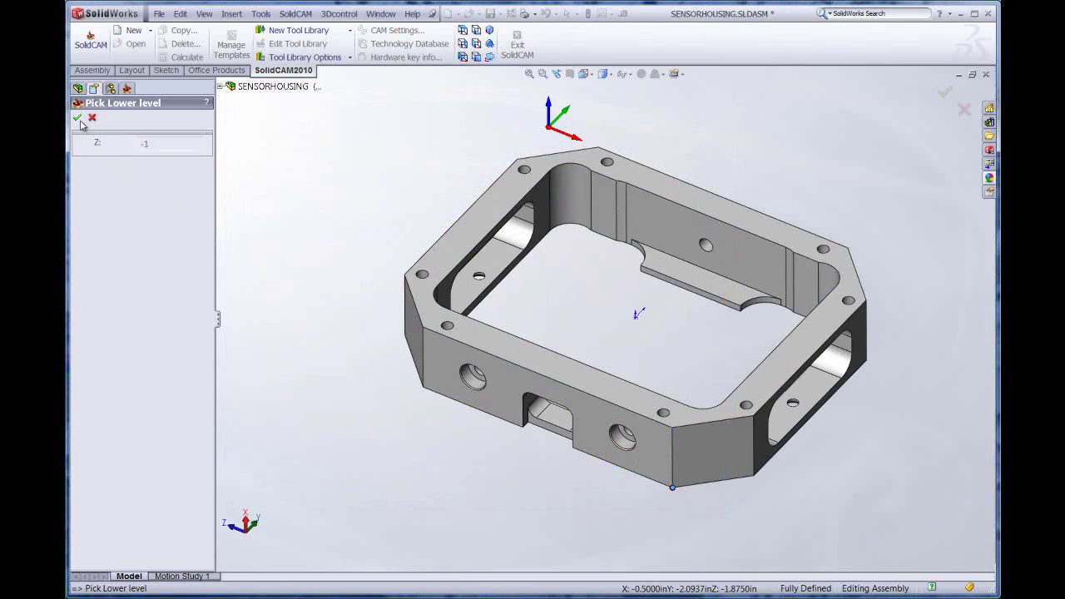
pyautogui.click(78, 119)
pyautogui.doubleClick(468, 281)
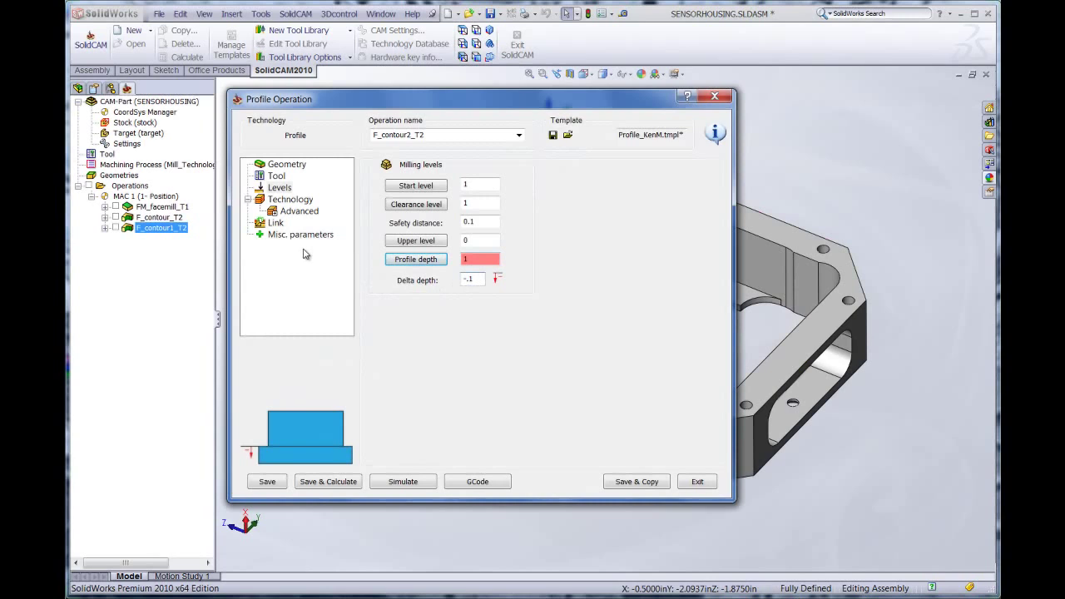
# - Save and calculate the outer profile operation and simulate its toolpath on the model
pyautogui.click(314, 483)
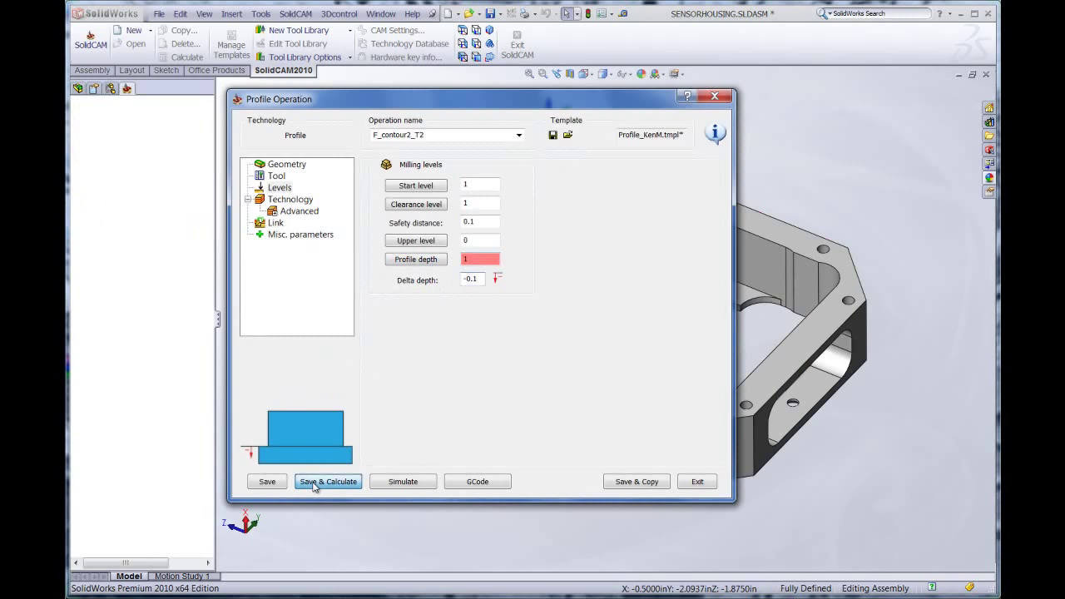
pyautogui.click(401, 488)
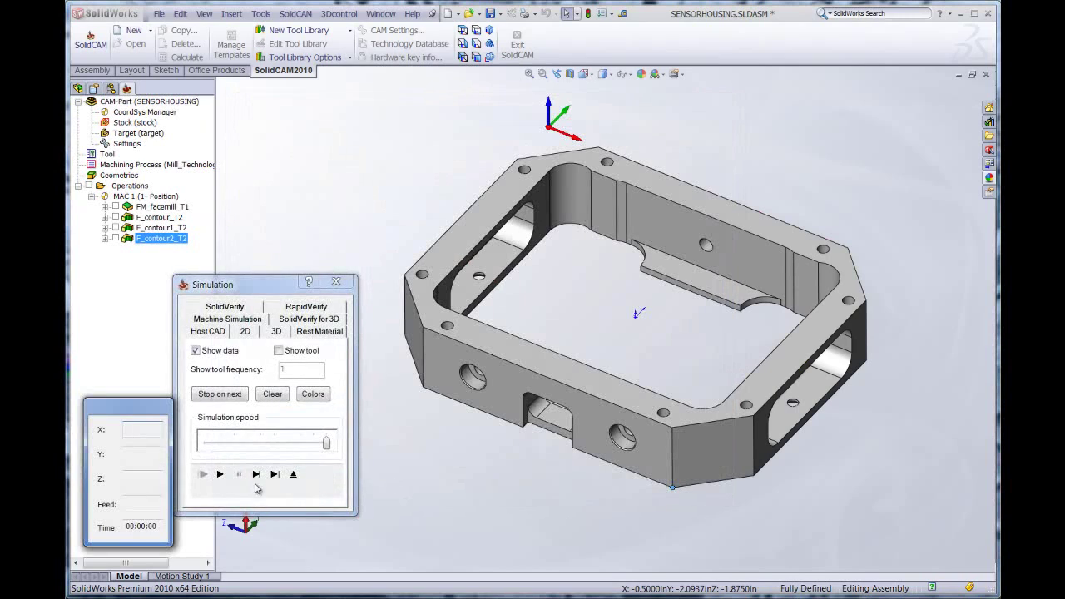
pyautogui.click(220, 475)
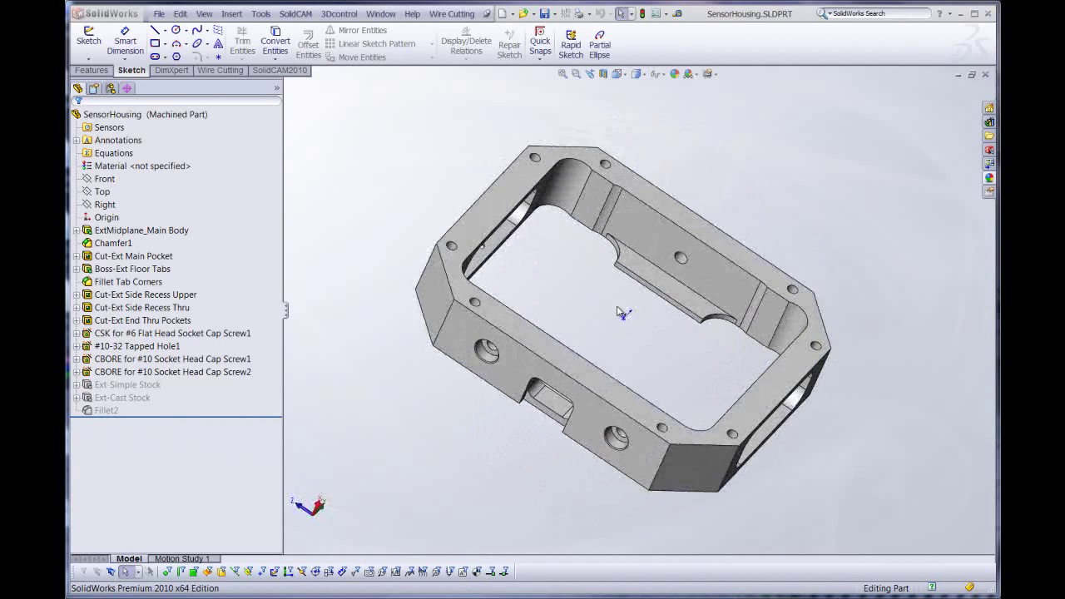
# - In the SensorHousing part, edit the Boss-Ext Floor Tabs sketch, setting the long-wall tab's .7500 length dimension to .375 in
pyautogui.click(102, 291)
pyautogui.click(76, 269)
pyautogui.click(117, 282)
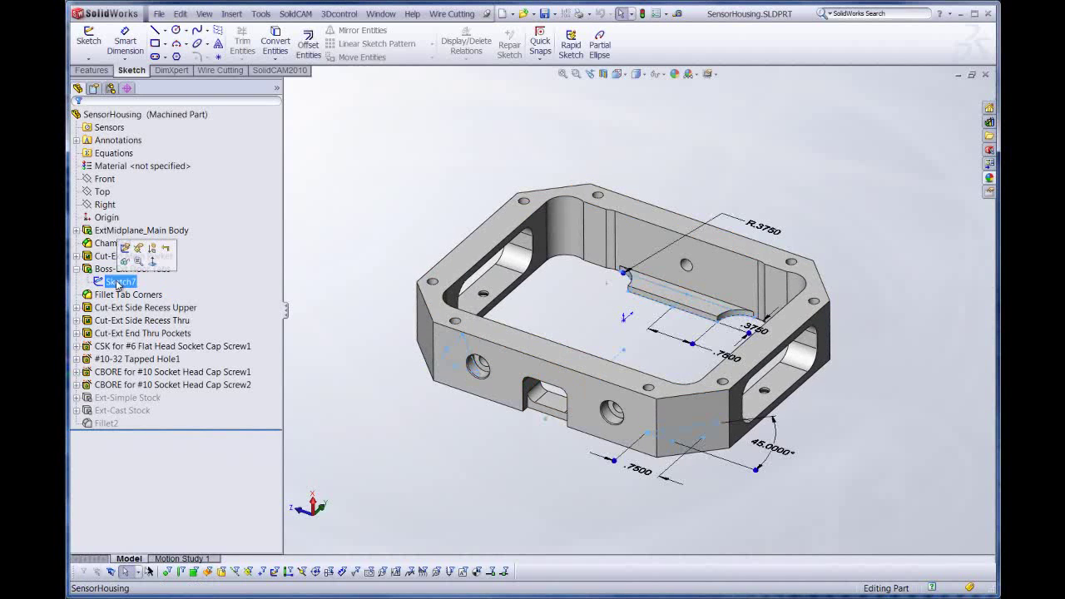
pyautogui.click(124, 248)
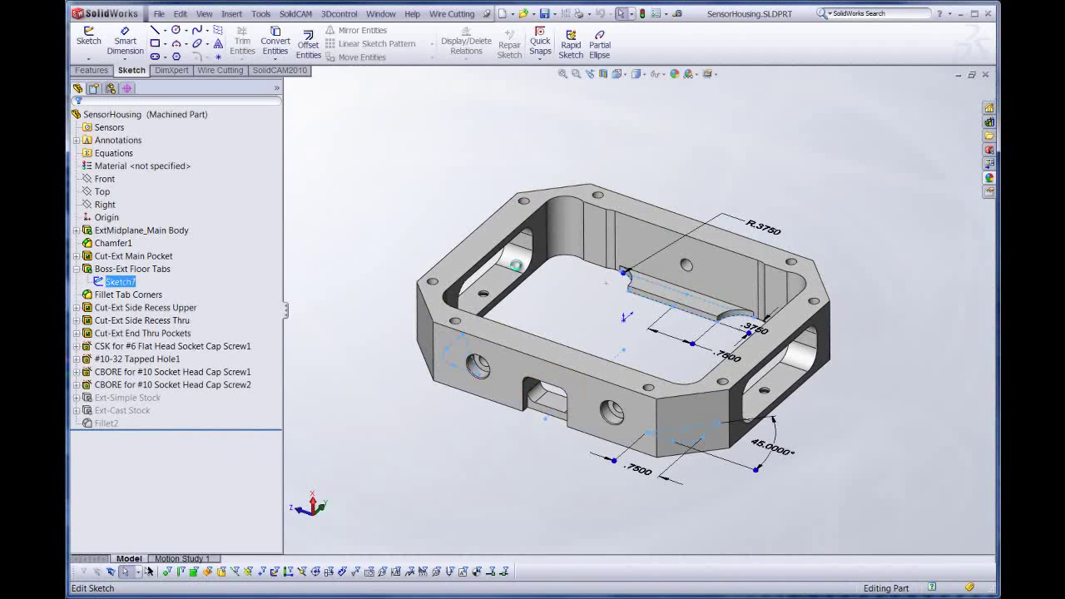
pyautogui.click(721, 356)
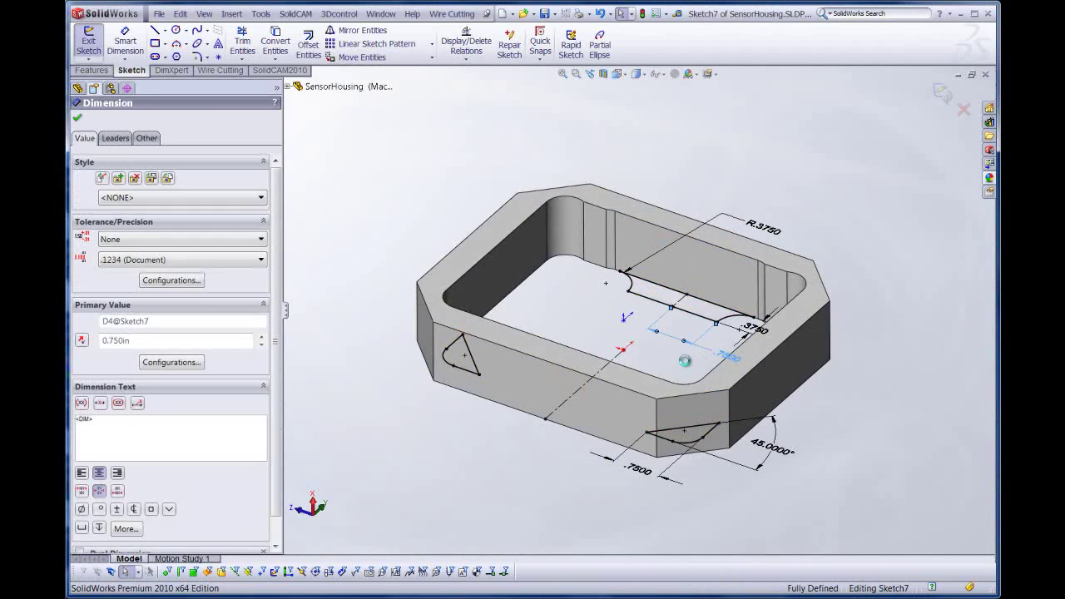
pyautogui.doubleClick(687, 366)
pyautogui.write('.375')
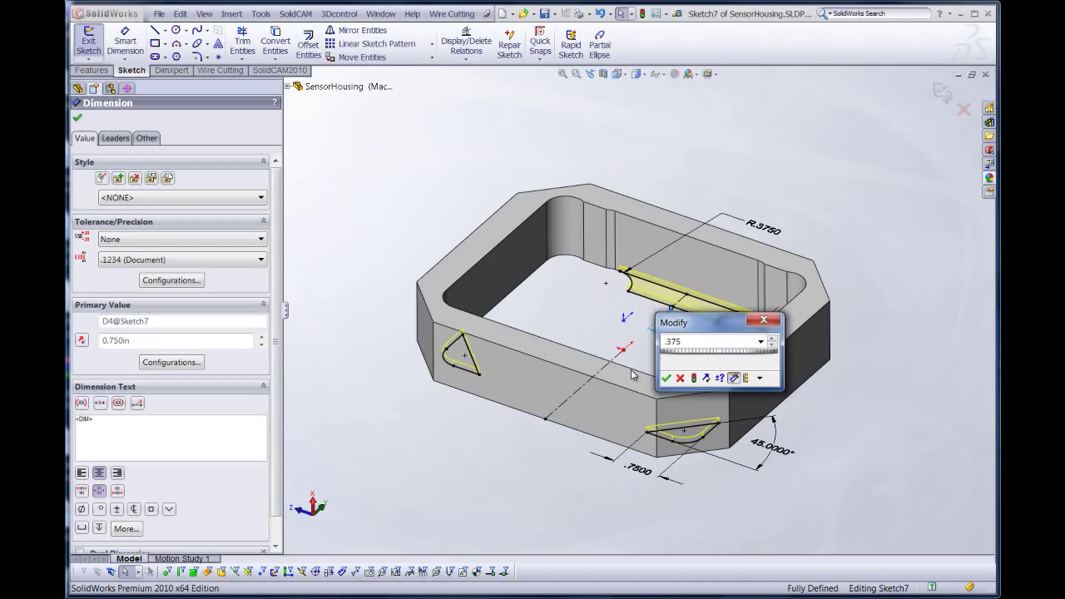
pyautogui.click(667, 377)
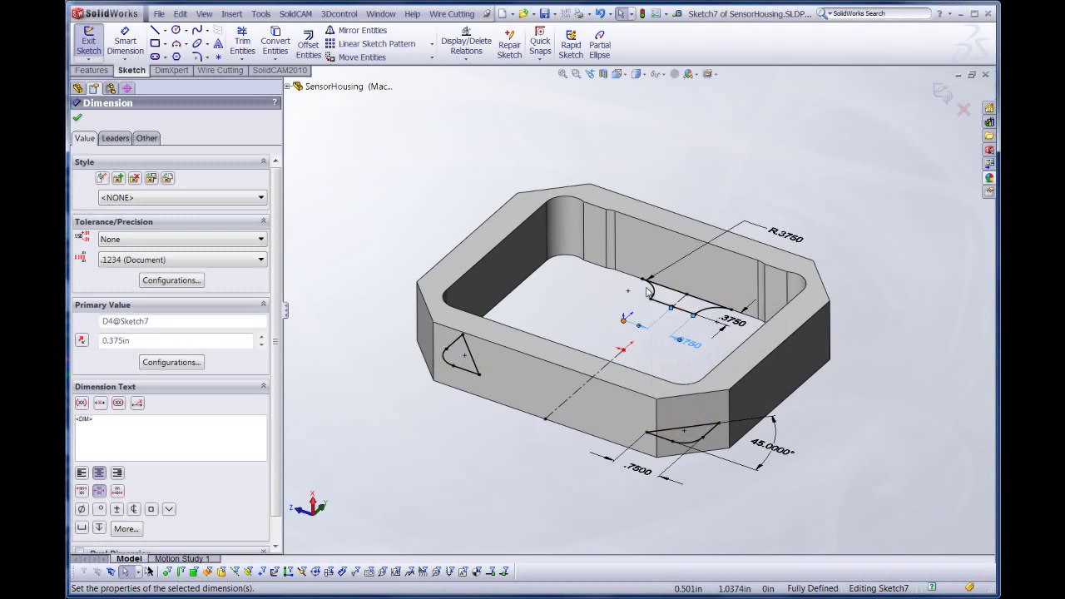
pyautogui.click(942, 91)
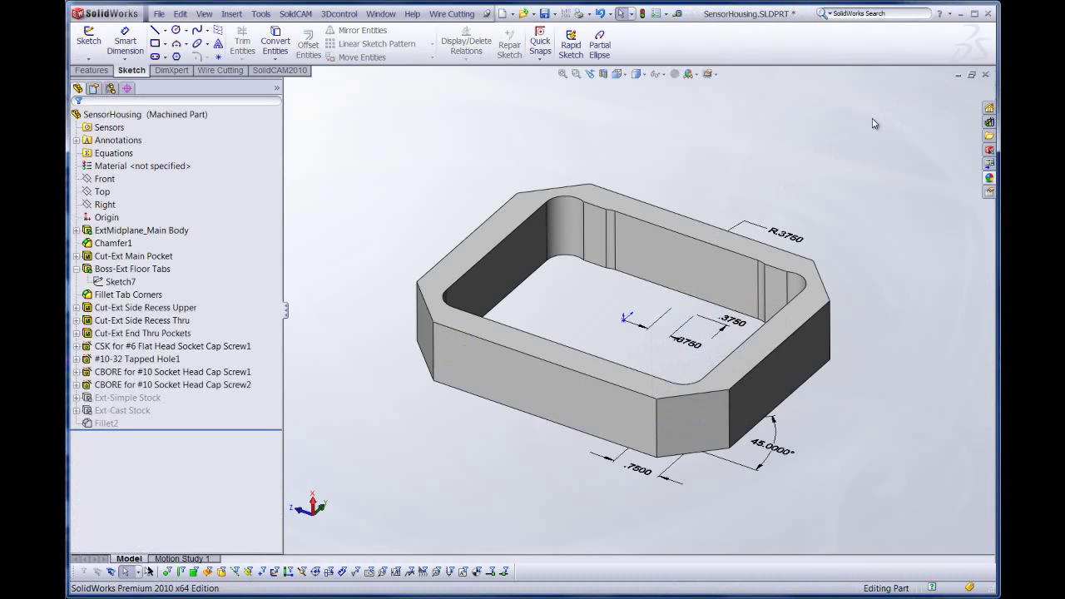
# - Save and close the modified part, and reopen the recent SENSORHOUSING CAM-Part, accepting replacement of the changed design model
pyautogui.click(544, 14)
pyautogui.click(983, 74)
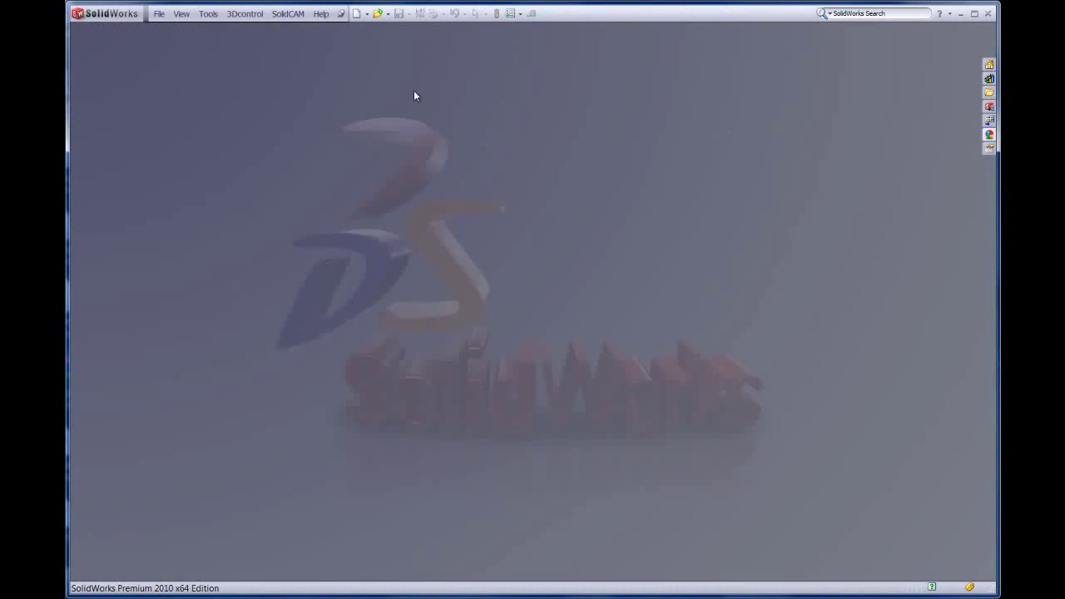
pyautogui.click(289, 14)
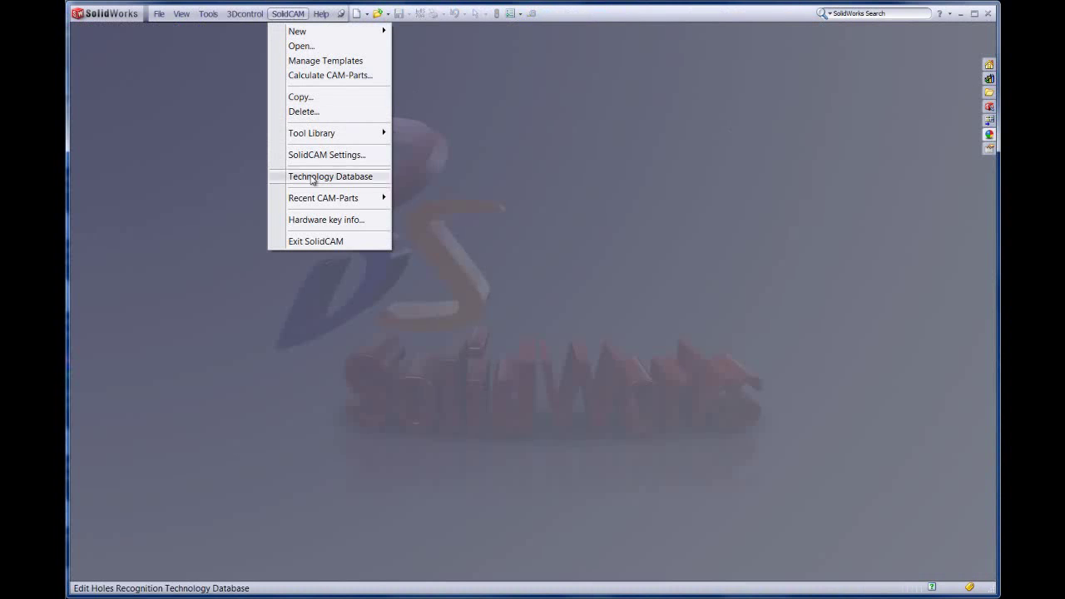
pyautogui.moveTo(316, 197)
pyautogui.click(488, 200)
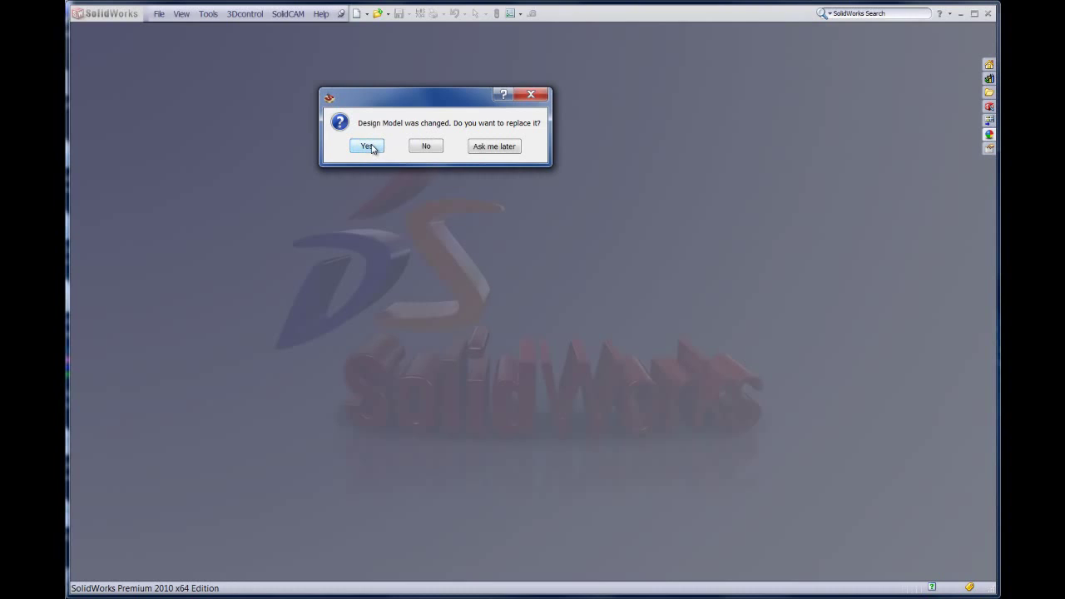
pyautogui.click(367, 146)
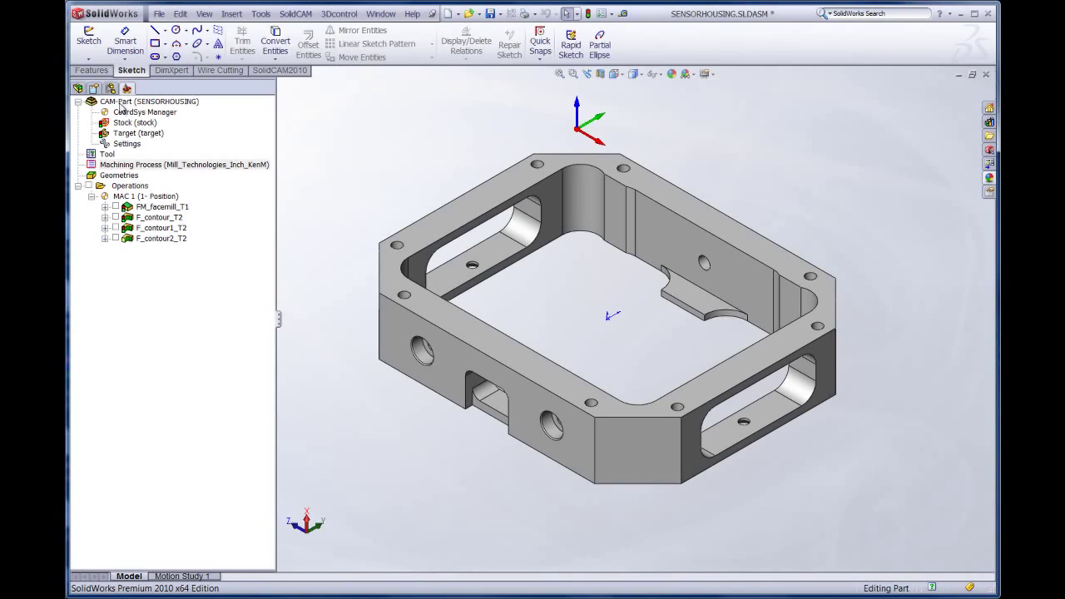
# - Synchronize the CAM-Part with the changed model, and synchronize and calculate all of its operations
pyautogui.rightClick(122, 104)
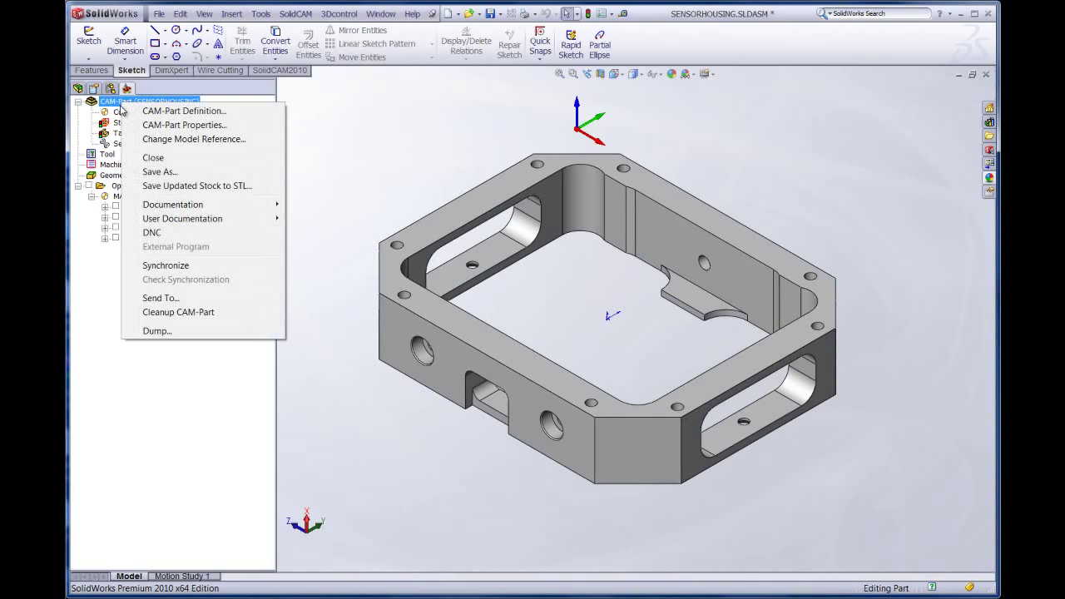
pyautogui.click(163, 264)
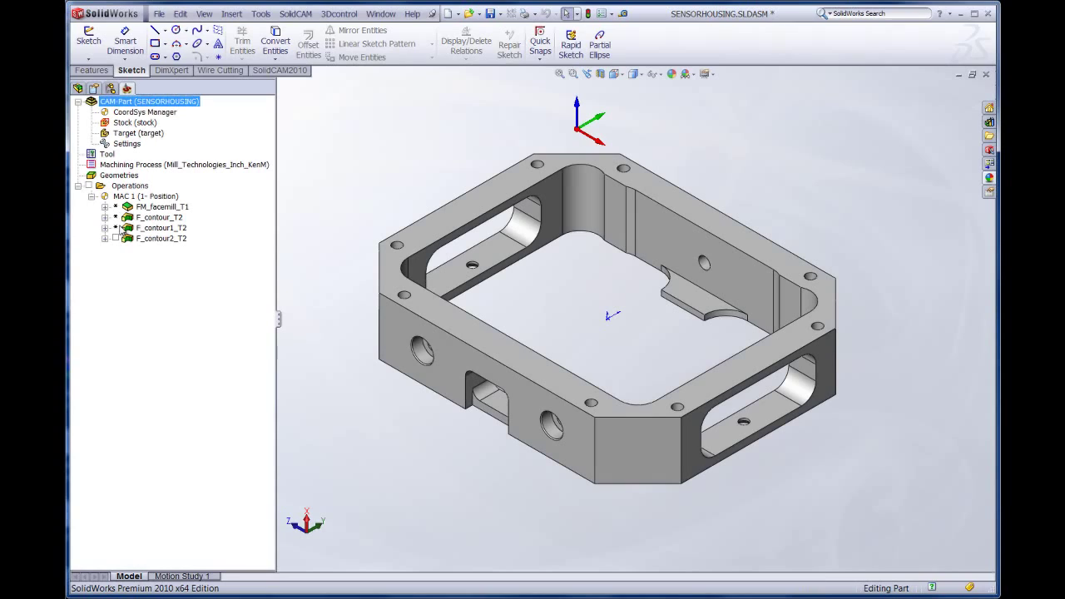
pyautogui.rightClick(119, 187)
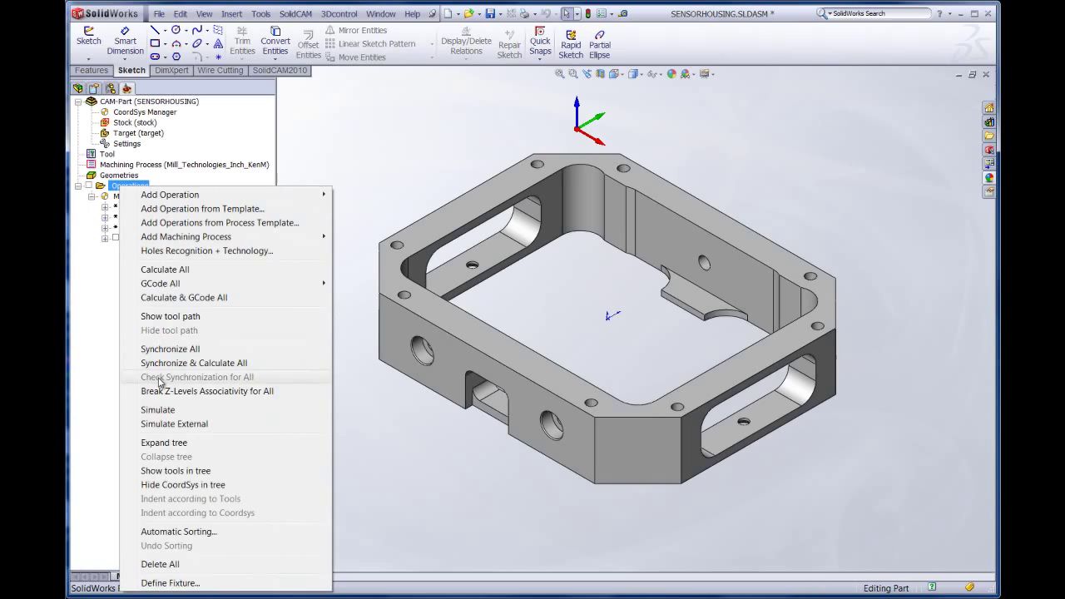
pyautogui.click(161, 364)
pyautogui.press('Return')
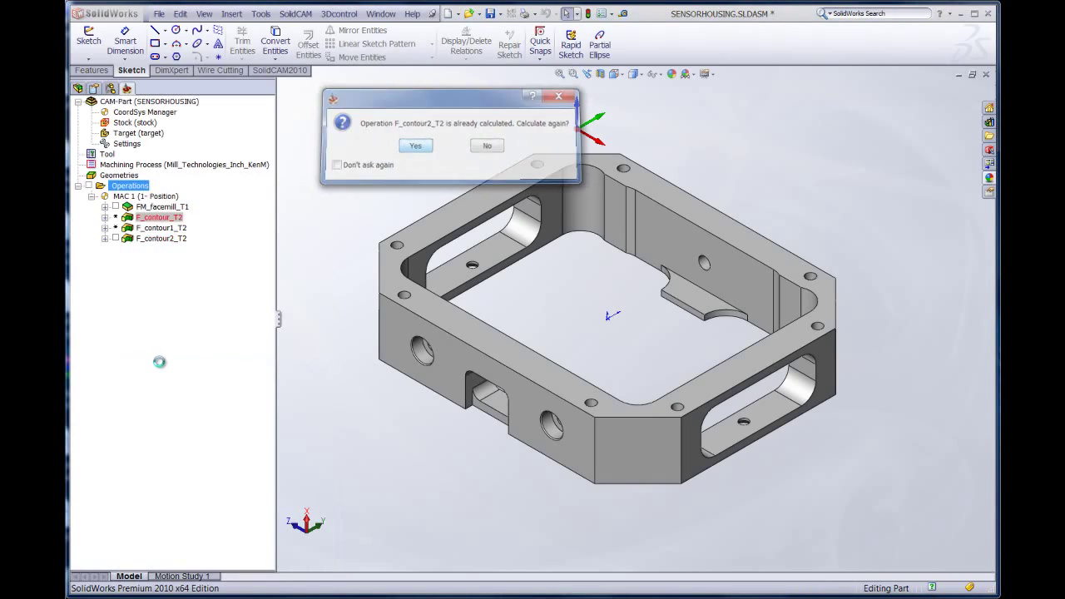
# - Show the recalculated toolpaths of the F_contour_T2 and F_contour1_T2 operations on the model
pyautogui.click(115, 218)
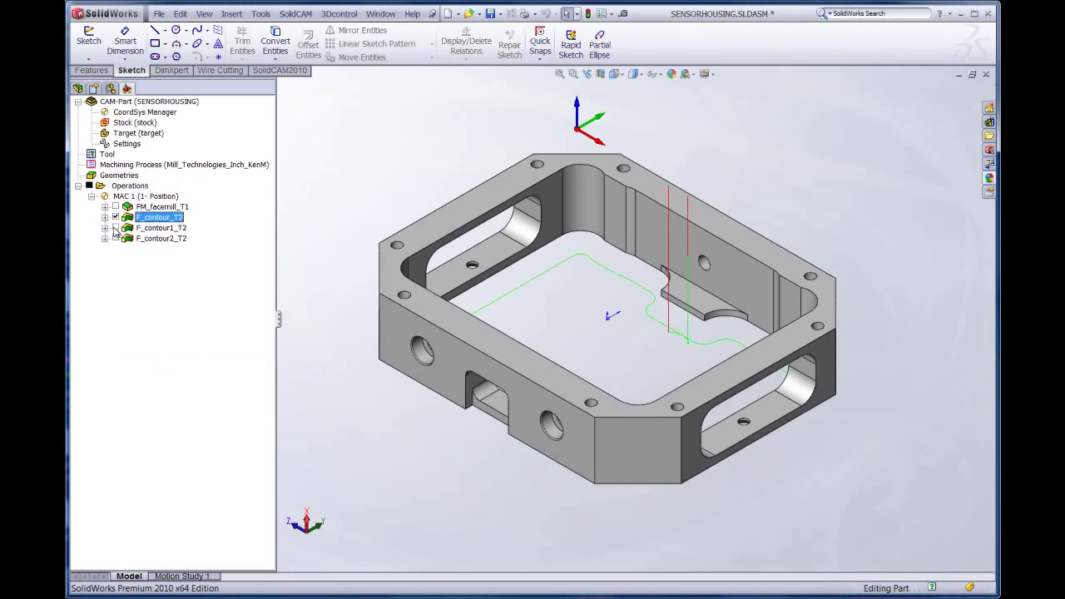
pyautogui.click(115, 228)
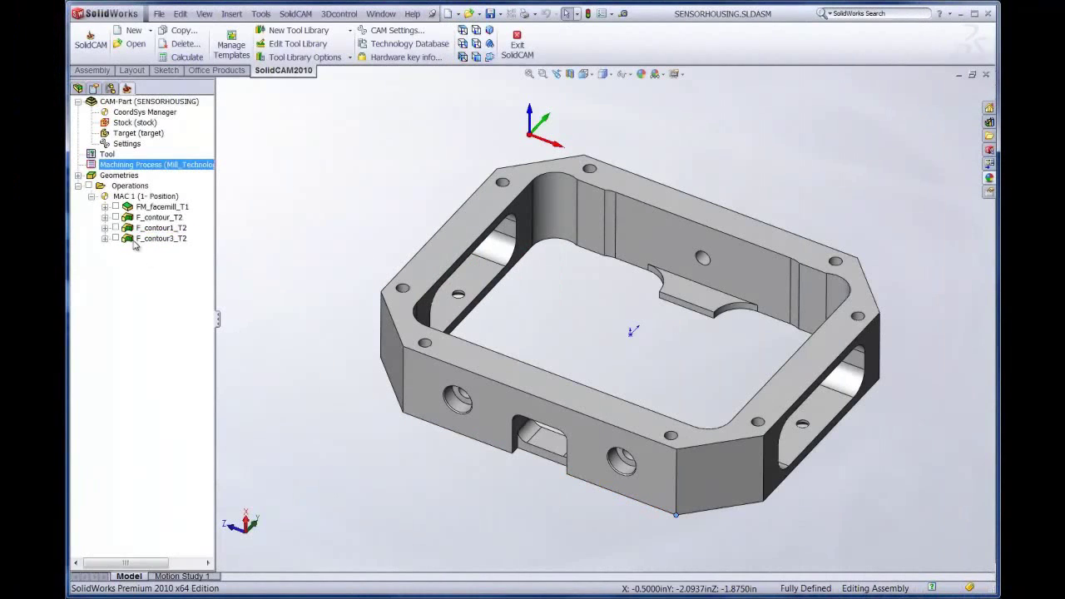
# - Add a SpotDrill-Drill-Tap-Common drilling machining process after the F_contour3_T2 operation
pyautogui.rightClick(133, 242)
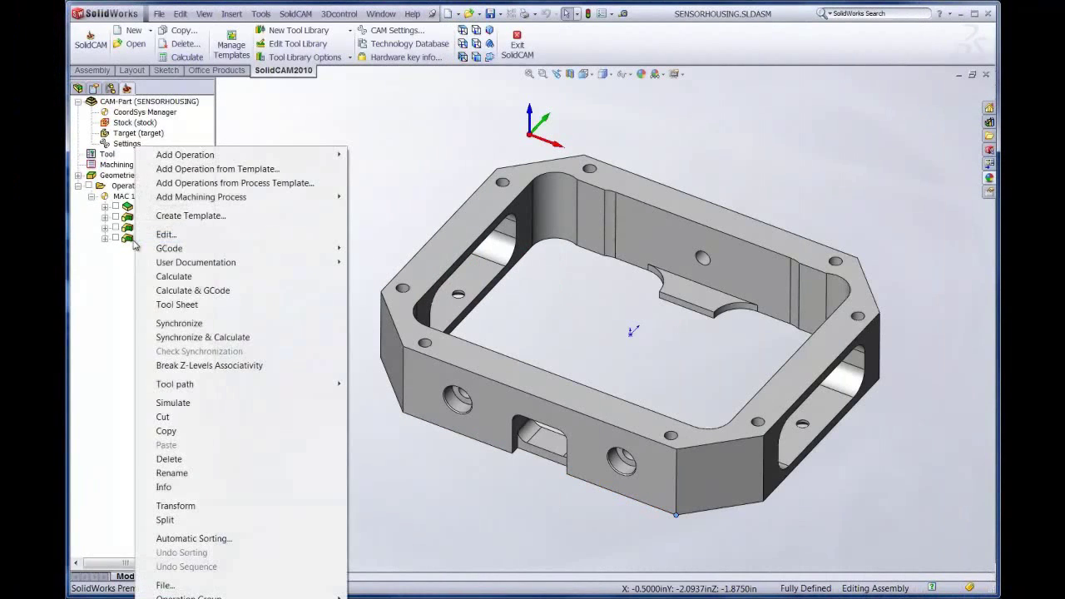
pyautogui.moveTo(170, 204)
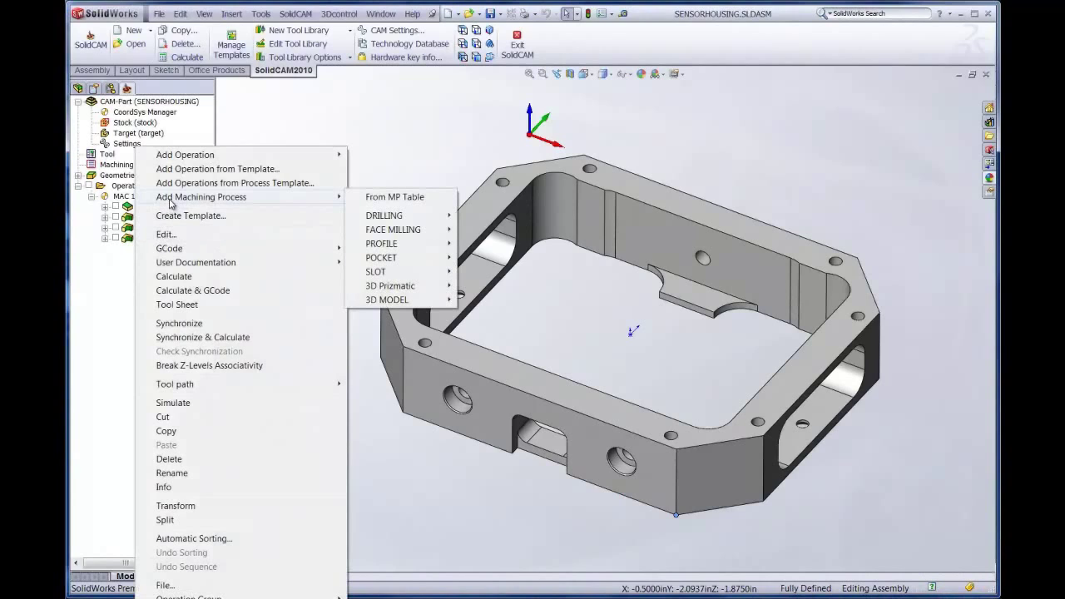
pyautogui.moveTo(394, 218)
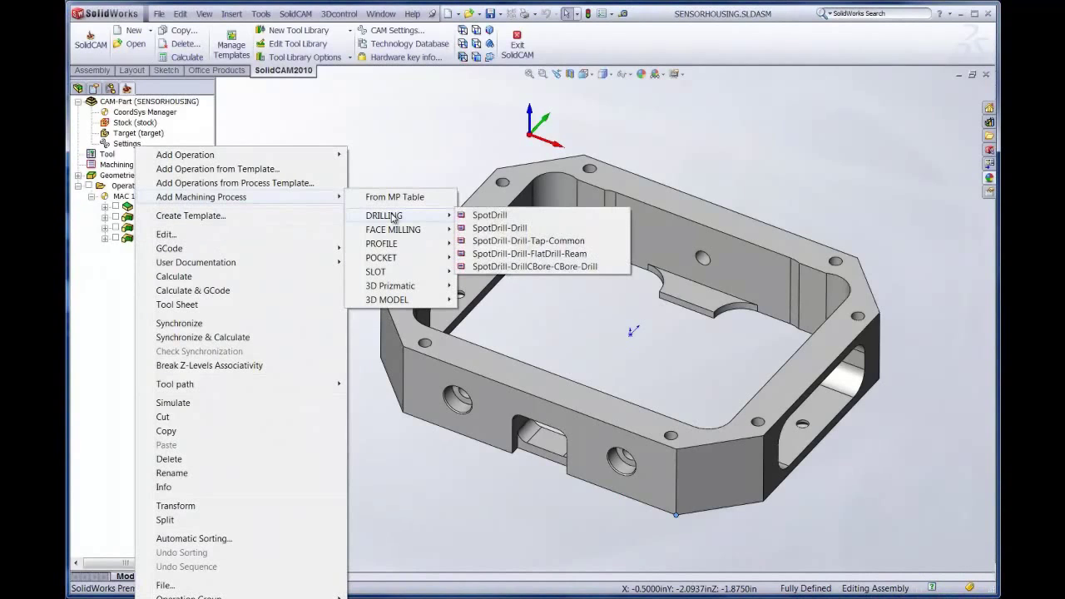
pyautogui.click(482, 242)
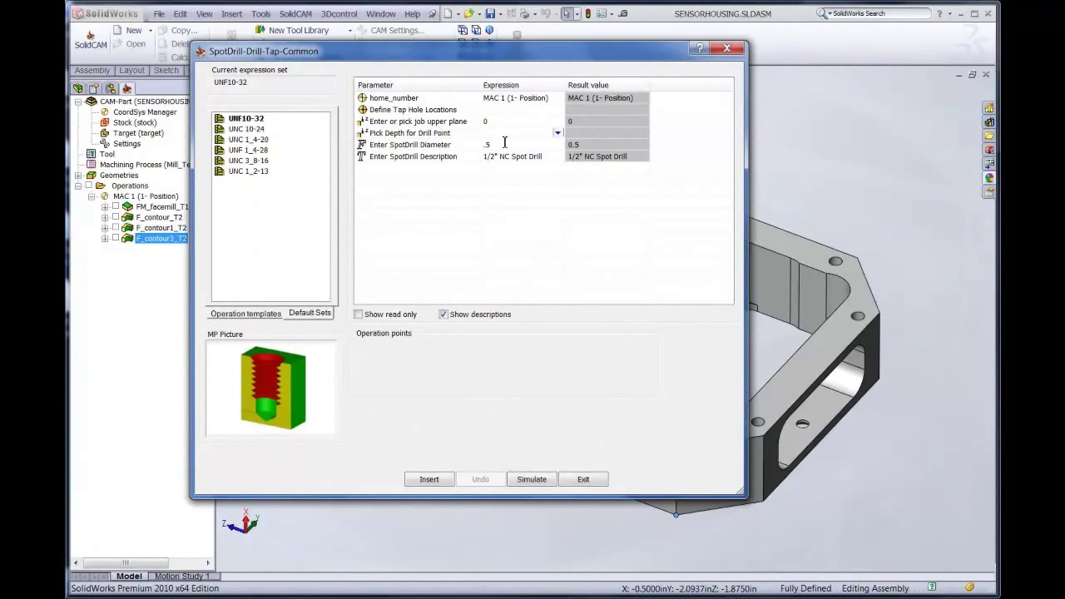
# - Define the tap hole locations from all circles on the housing's top face, moving the second hole in the list to first place
pyautogui.click(557, 110)
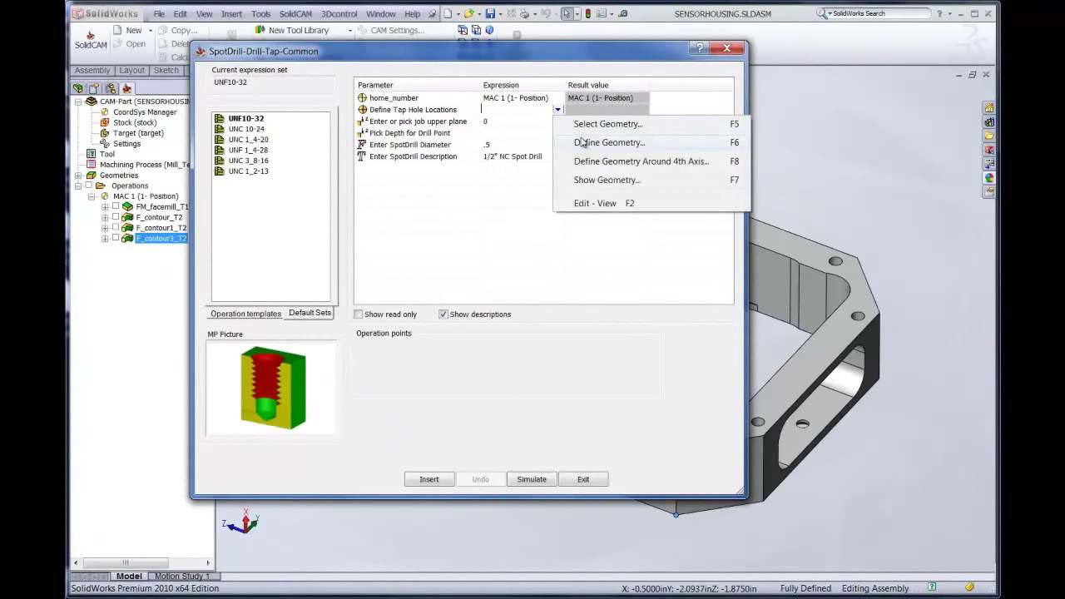
pyautogui.click(583, 144)
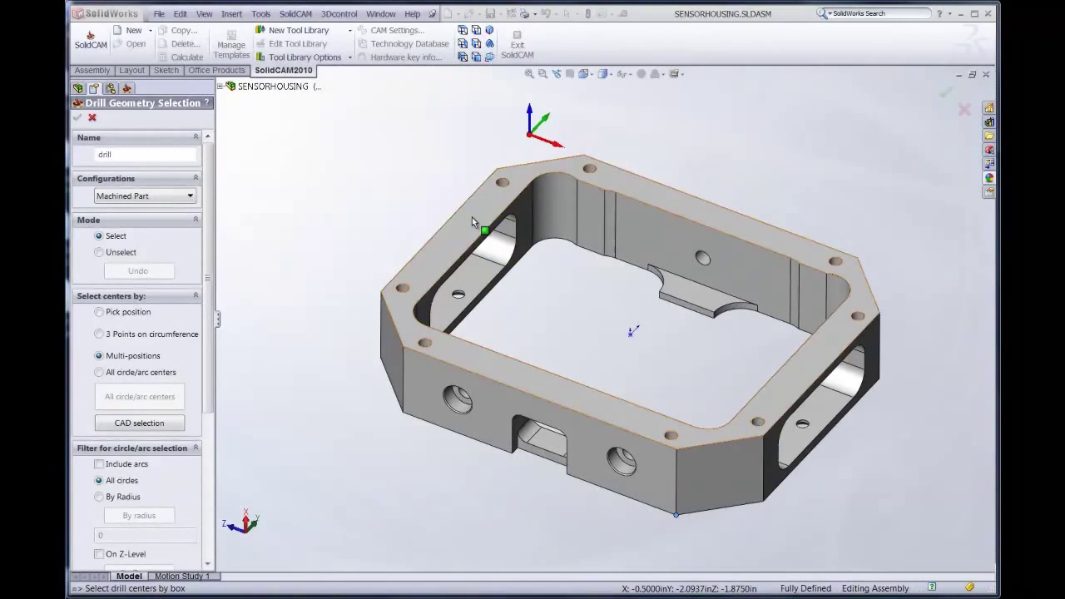
pyautogui.click(472, 217)
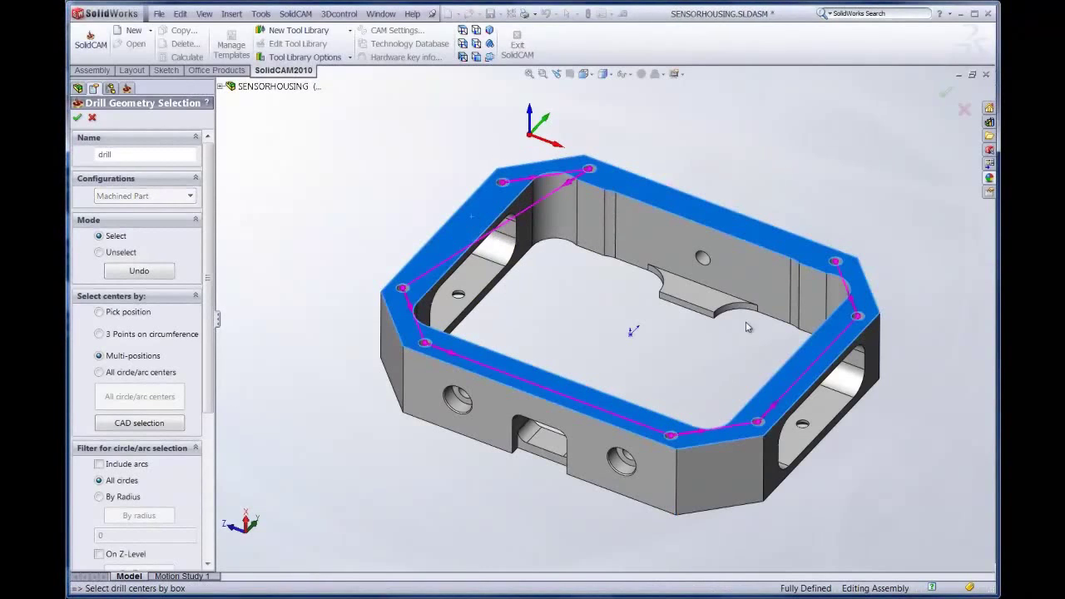
pyautogui.scroll(-5, 197, 482)
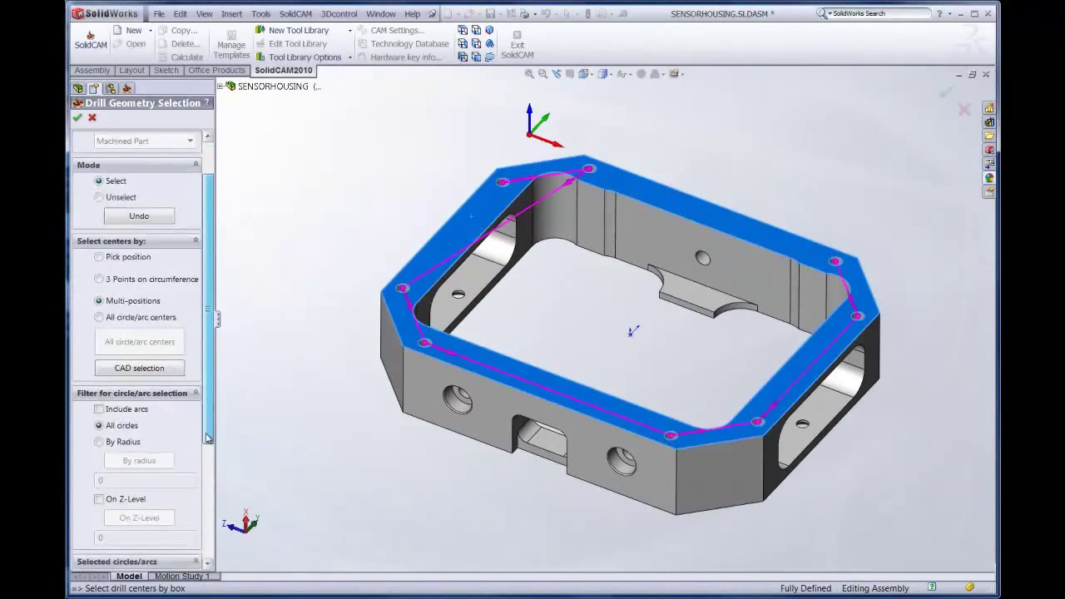
pyautogui.click(129, 466)
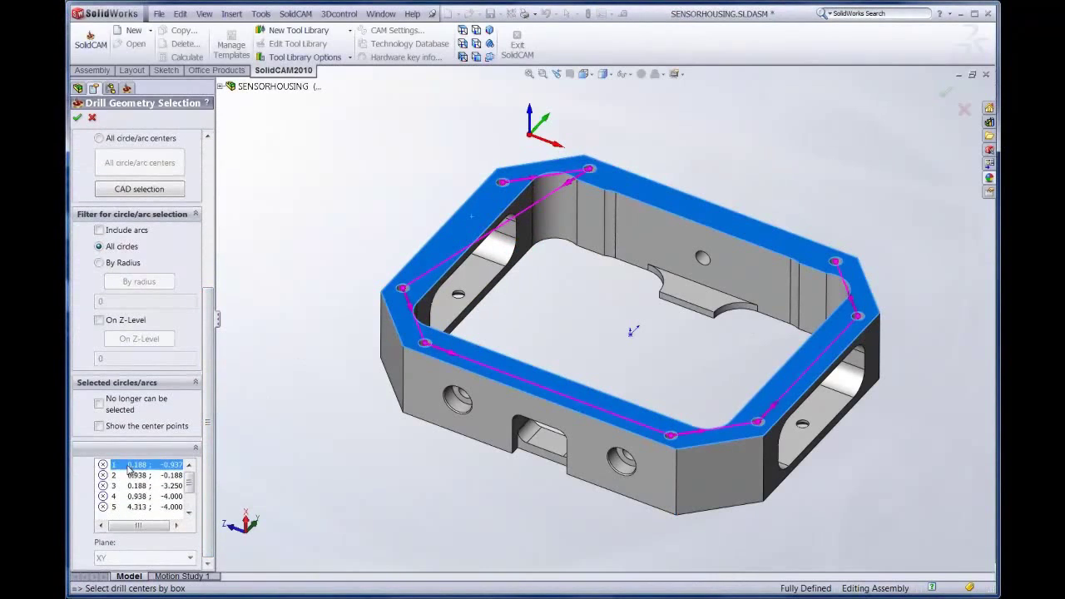
pyautogui.moveTo(128, 476); pyautogui.dragTo(127, 455)
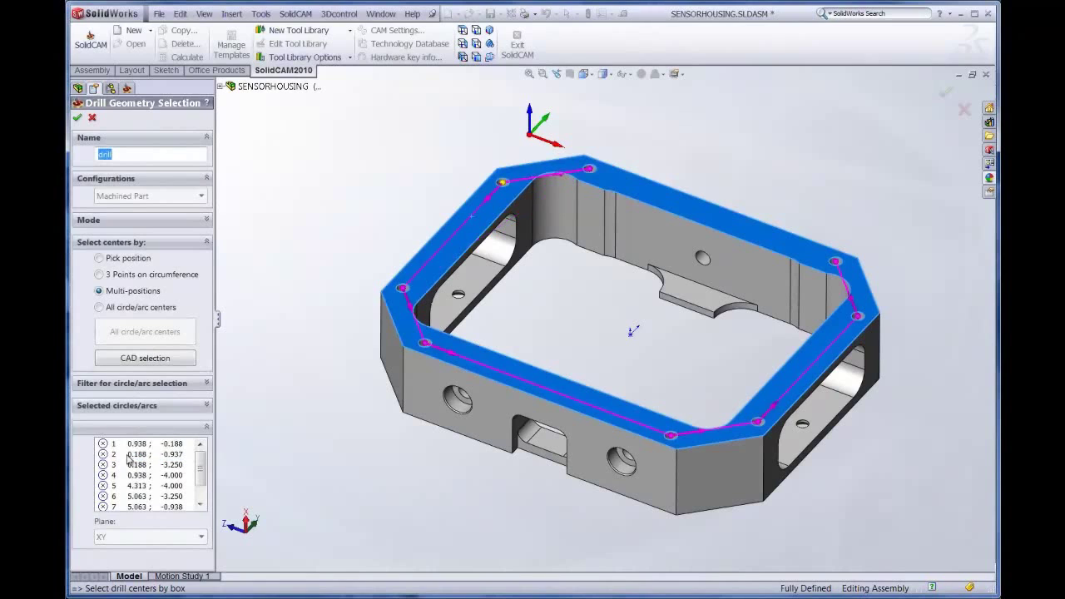
pyautogui.click(78, 119)
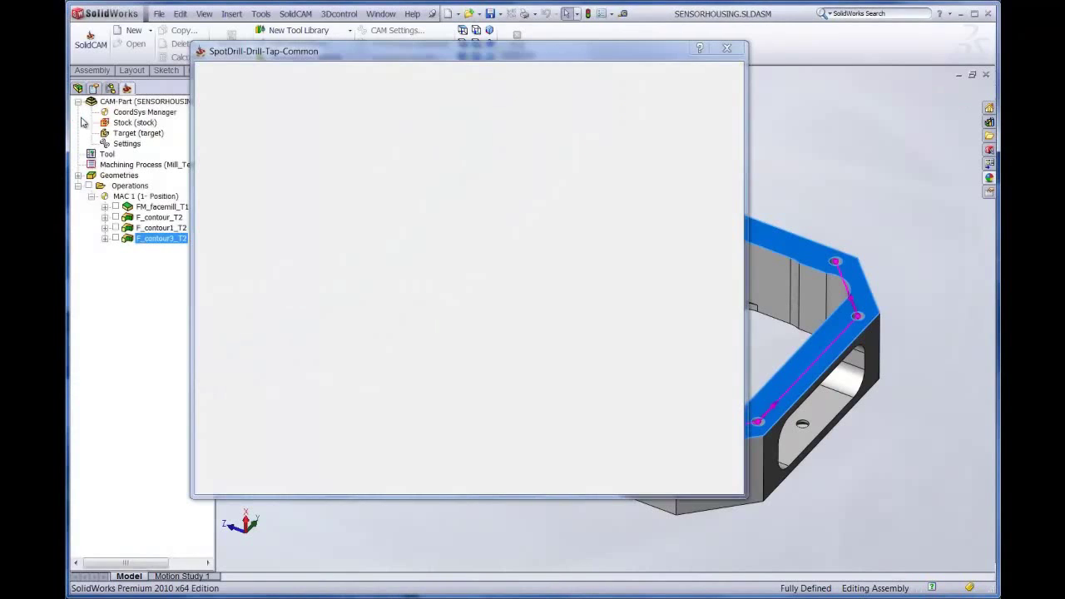
# - Pick the housing's top face as the job upper plane for the tapping process, at Z 0
pyautogui.click(556, 121)
pyautogui.click(558, 123)
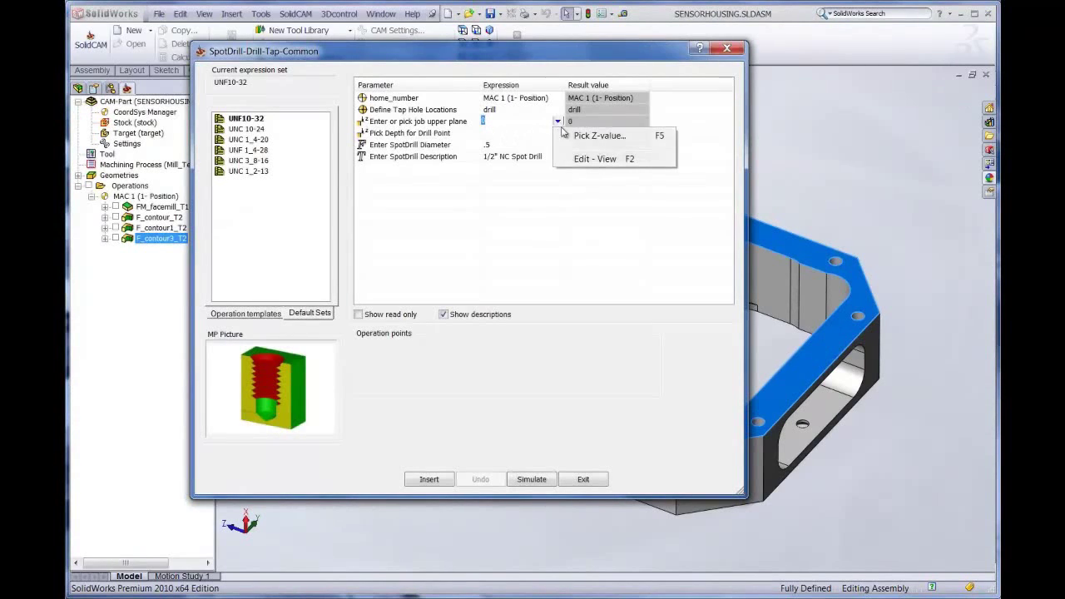
pyautogui.click(597, 135)
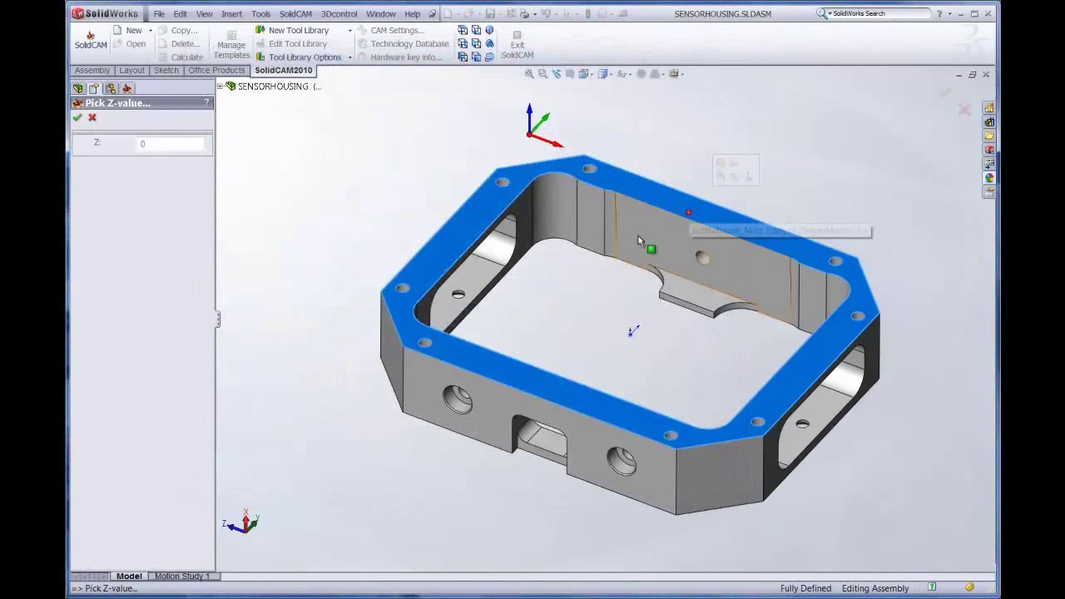
pyautogui.click(78, 119)
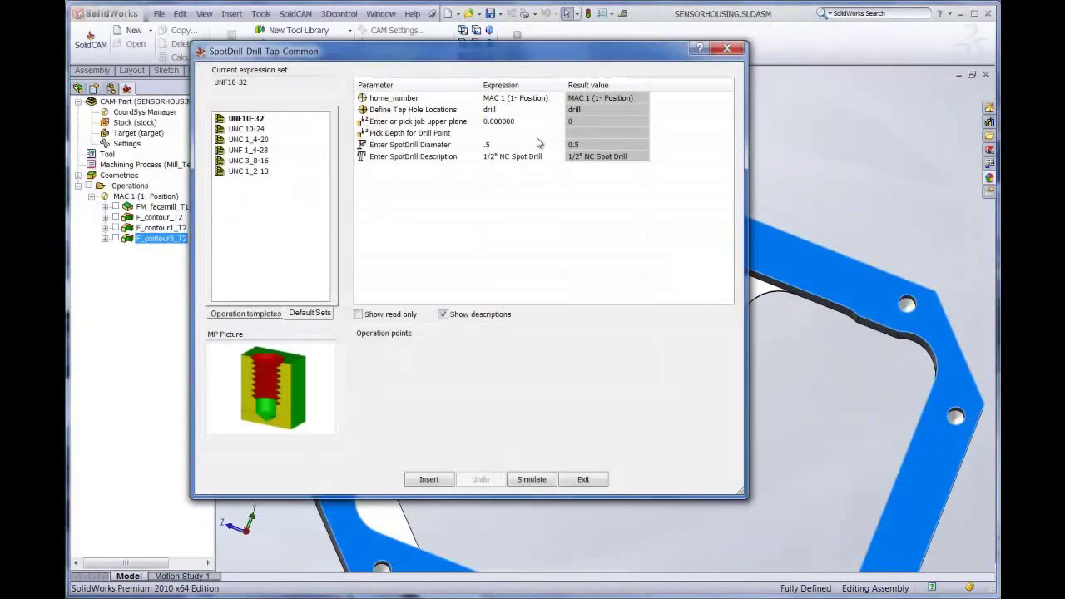
# - Pick the drill depth inside a #10-32 tapped hole, at Z -0.5213, insert the UNF10-32 spot drill, drill and tap operations, and exit
pyautogui.click(551, 133)
pyautogui.click(559, 135)
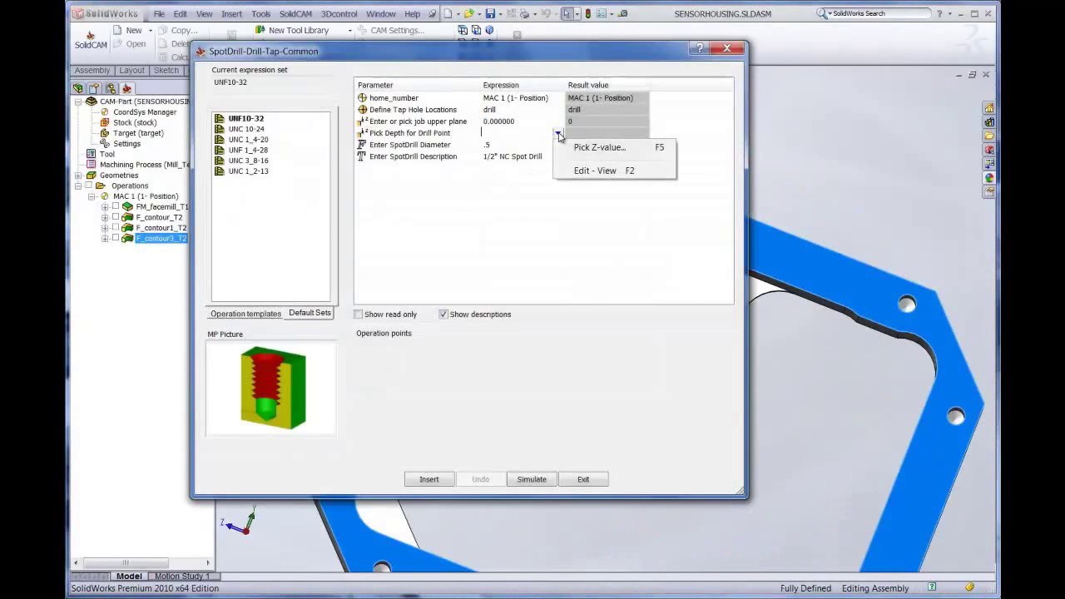
pyautogui.click(582, 146)
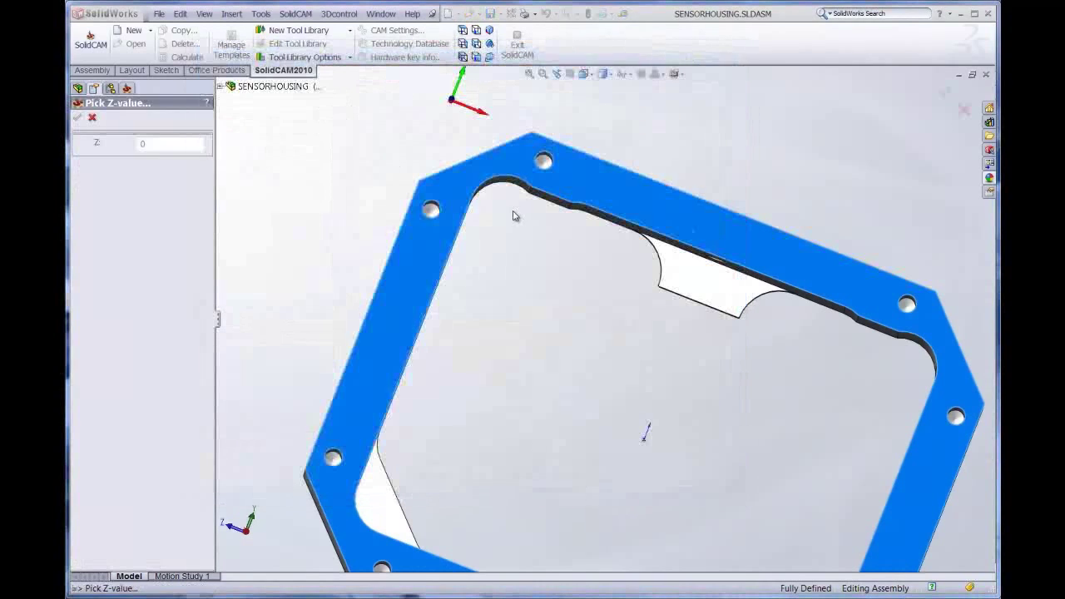
pyautogui.click(431, 210)
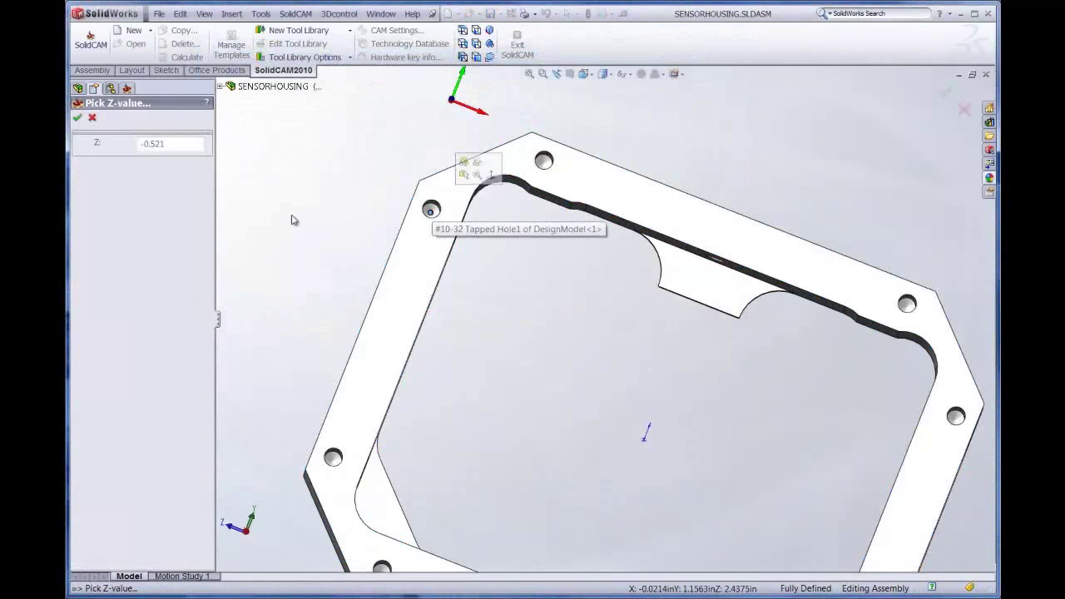
pyautogui.click(77, 117)
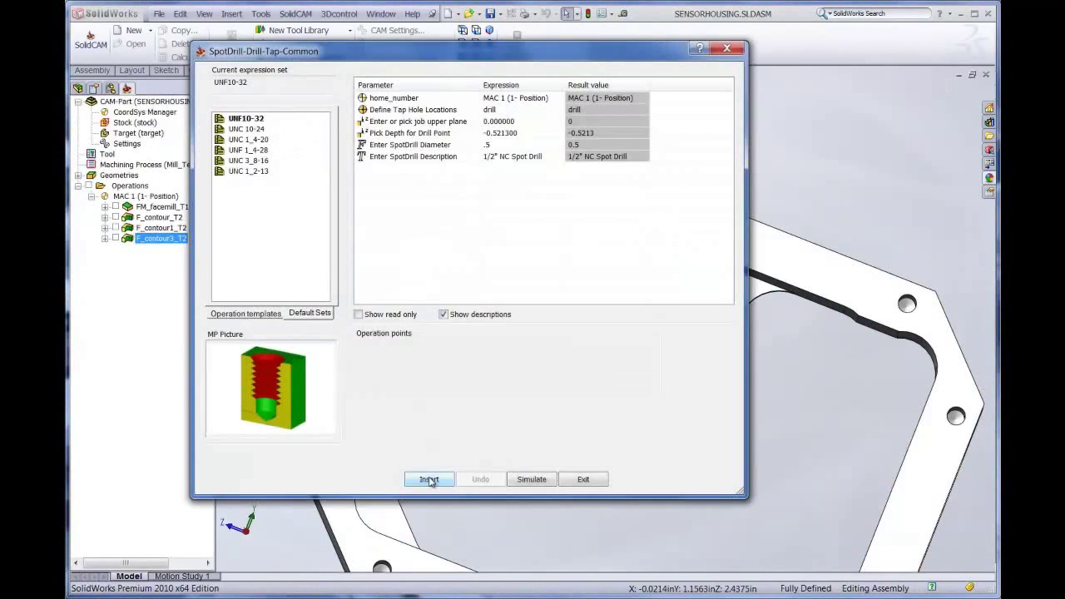
pyautogui.click(429, 480)
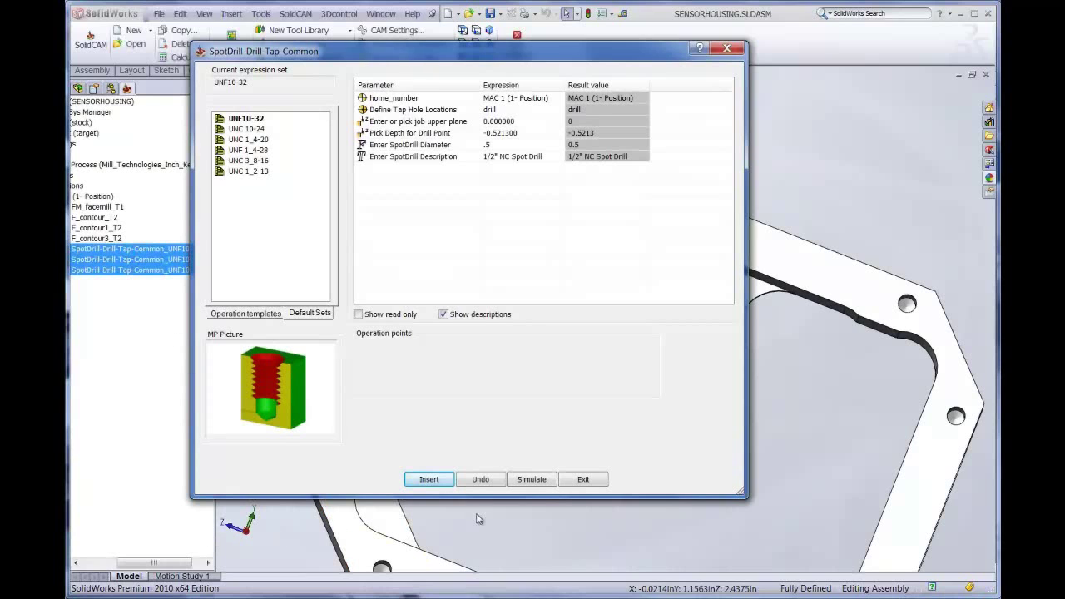
pyautogui.click(579, 479)
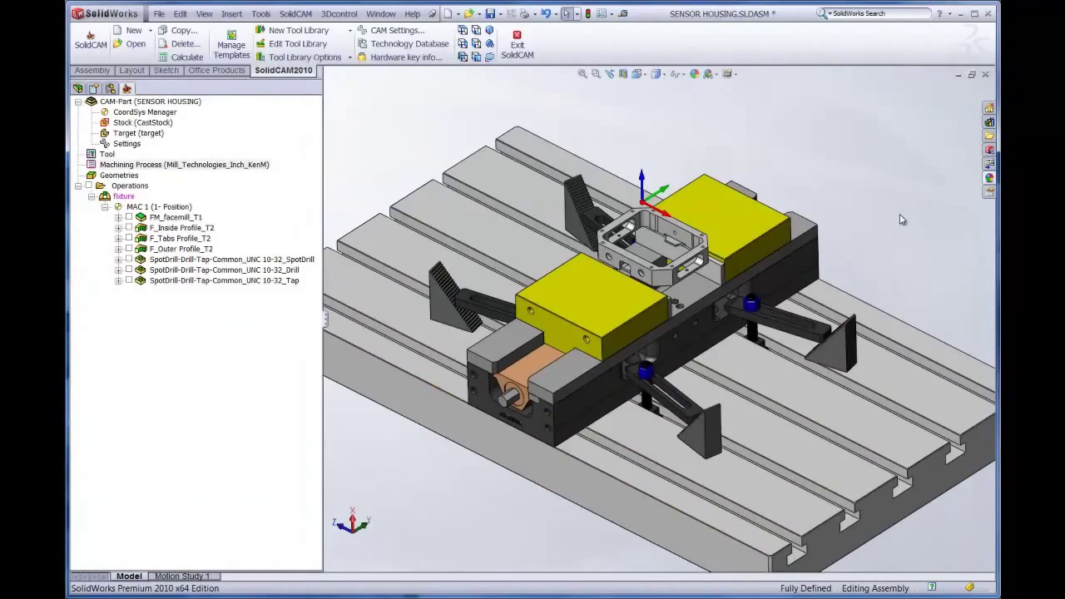
# - Simulate all operations of the fixtured SENSOR HOUSING CAM-Part in SolidVerify at a reduced simulation speed
pyautogui.scroll(-5, 902, 220)
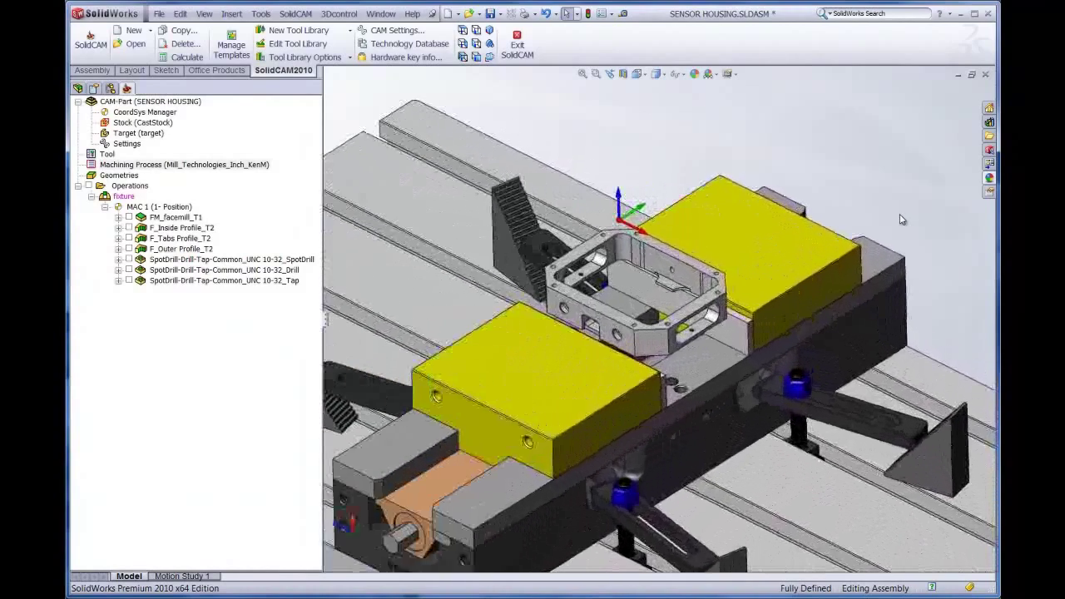
pyautogui.click(123, 186)
pyautogui.rightClick(123, 190)
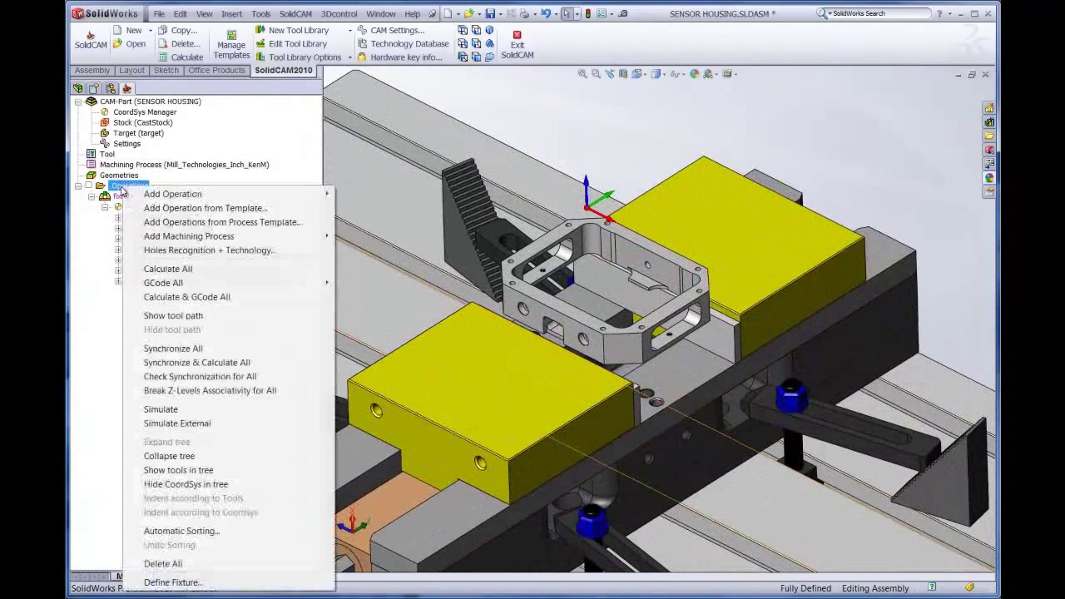
pyautogui.click(162, 409)
pyautogui.click(236, 308)
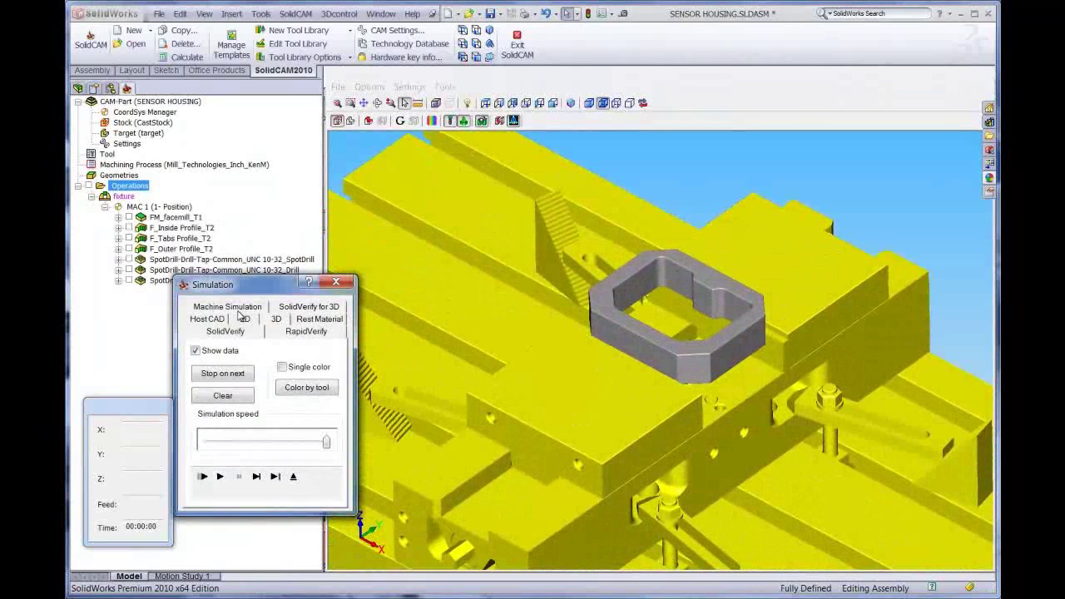
pyautogui.click(279, 443)
pyautogui.click(279, 442)
pyautogui.click(221, 476)
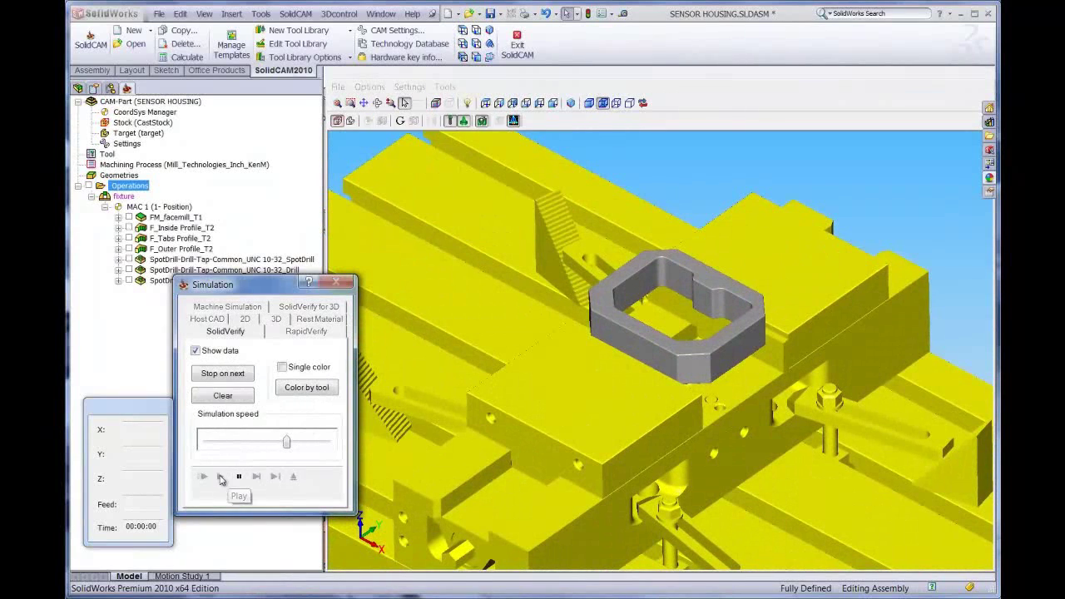
pyautogui.click(220, 479)
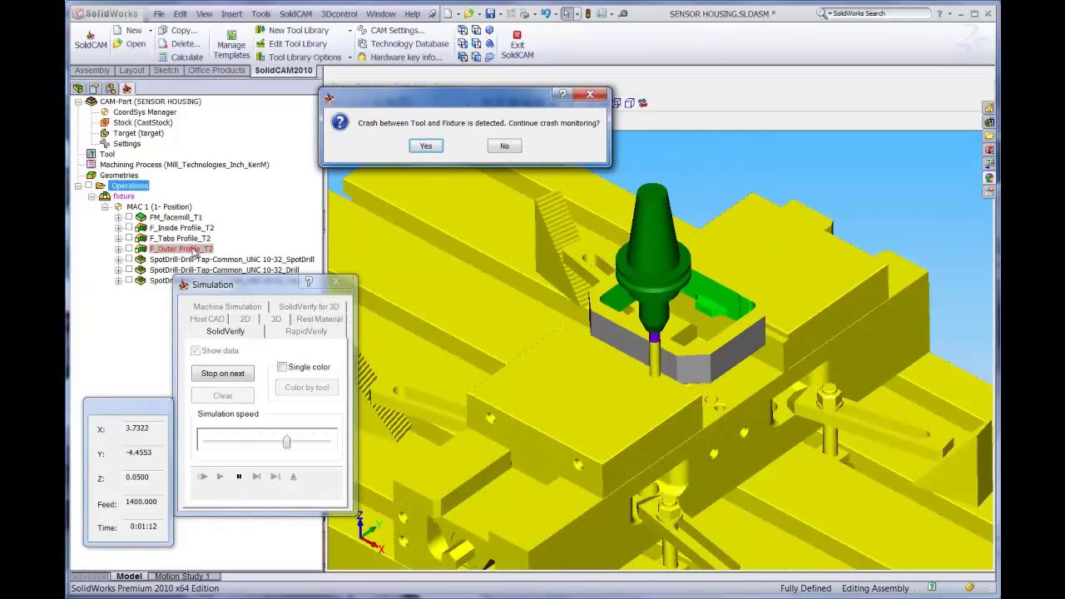
# - Continue the simulation without crash monitoring, inspect where the tool cuts into the fixture around the housing, and close the simulation
pyautogui.click(504, 147)
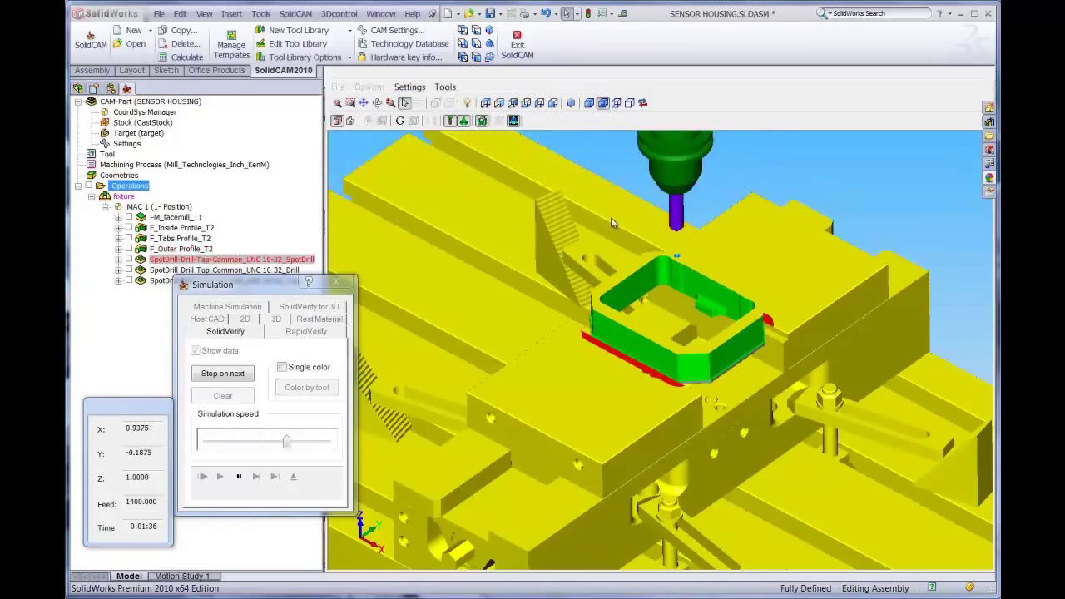
pyautogui.moveTo(658, 400); pyautogui.dragTo(620, 350, button='middle')
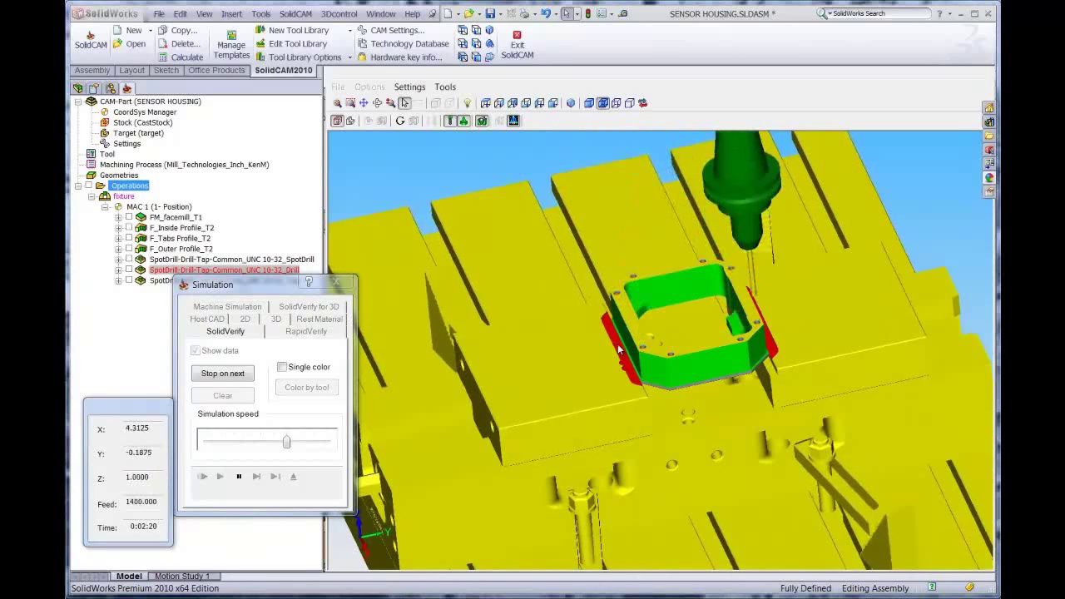
pyautogui.moveTo(618, 350); pyautogui.dragTo(622, 349, button='middle')
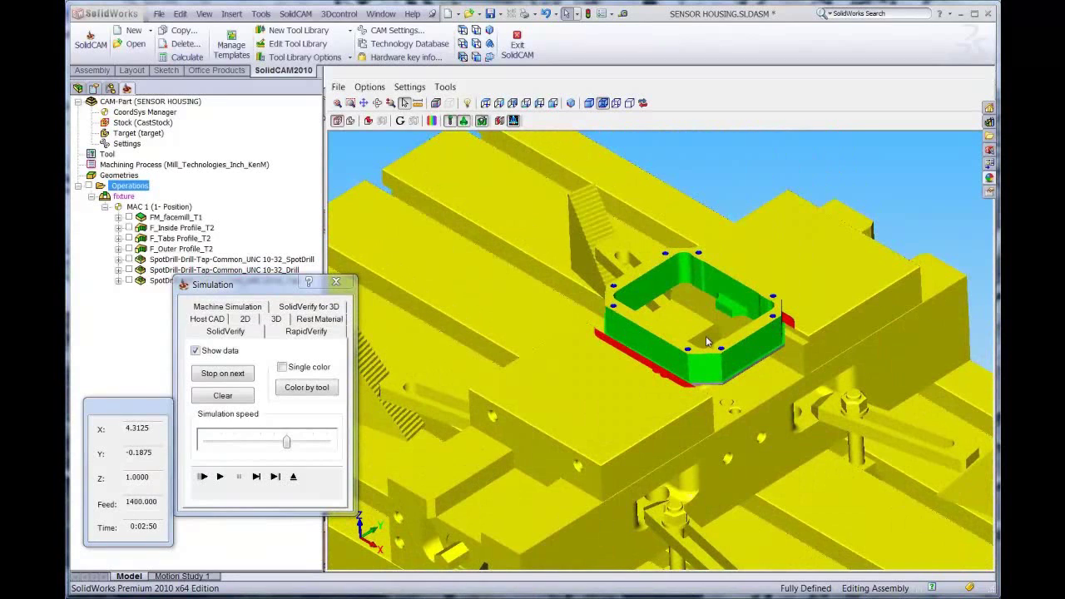
pyautogui.click(293, 477)
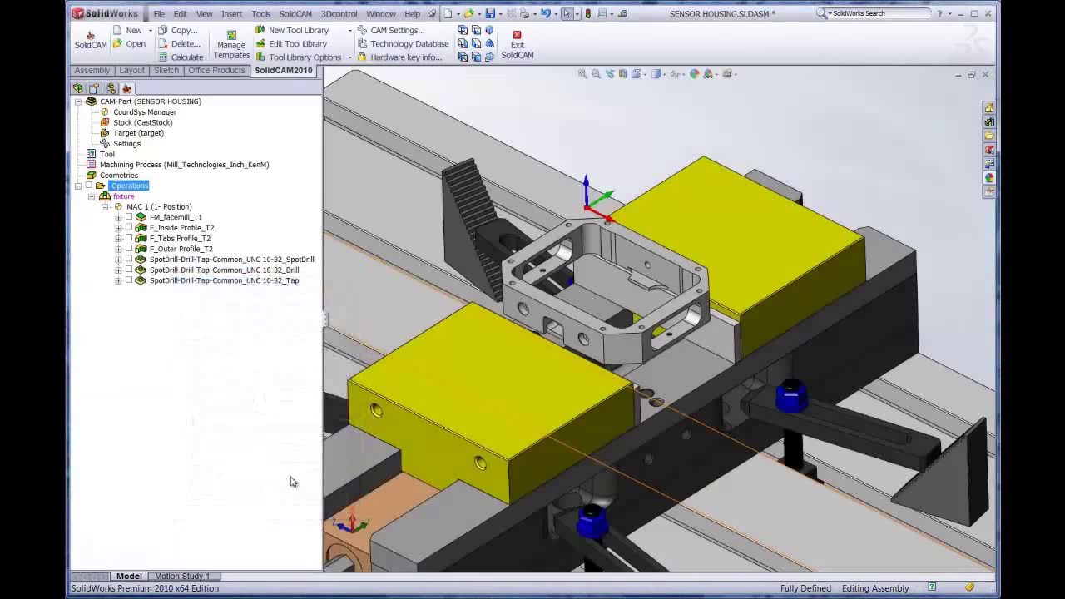
# - In the F_Outer Profile_T2 operation, pick the yellow vise block's top face as the lower level and set the delta depth to .01
pyautogui.click(162, 250)
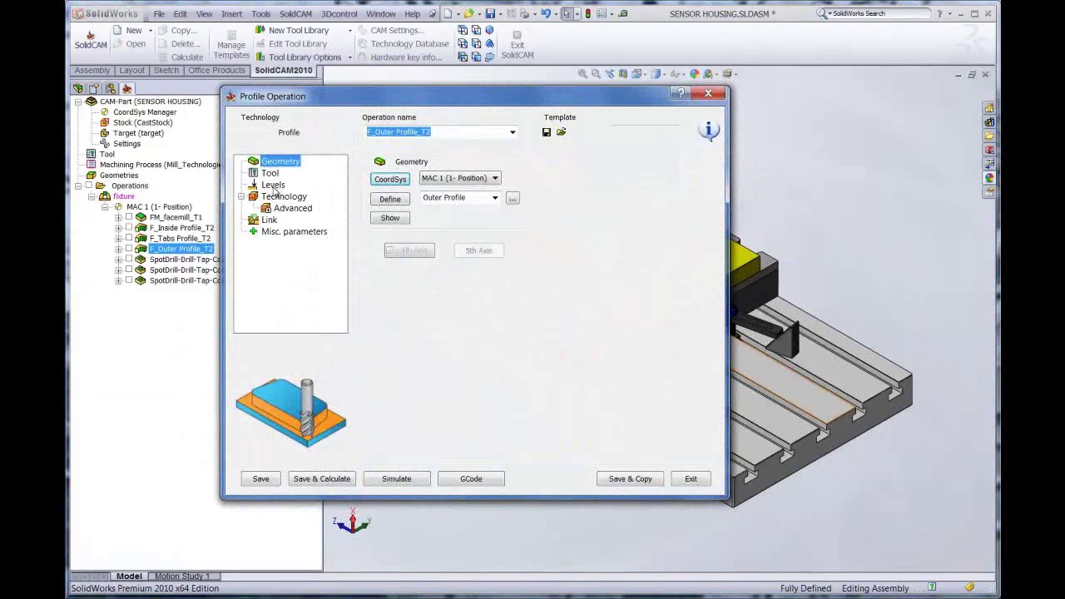
pyautogui.click(274, 184)
pyautogui.click(406, 257)
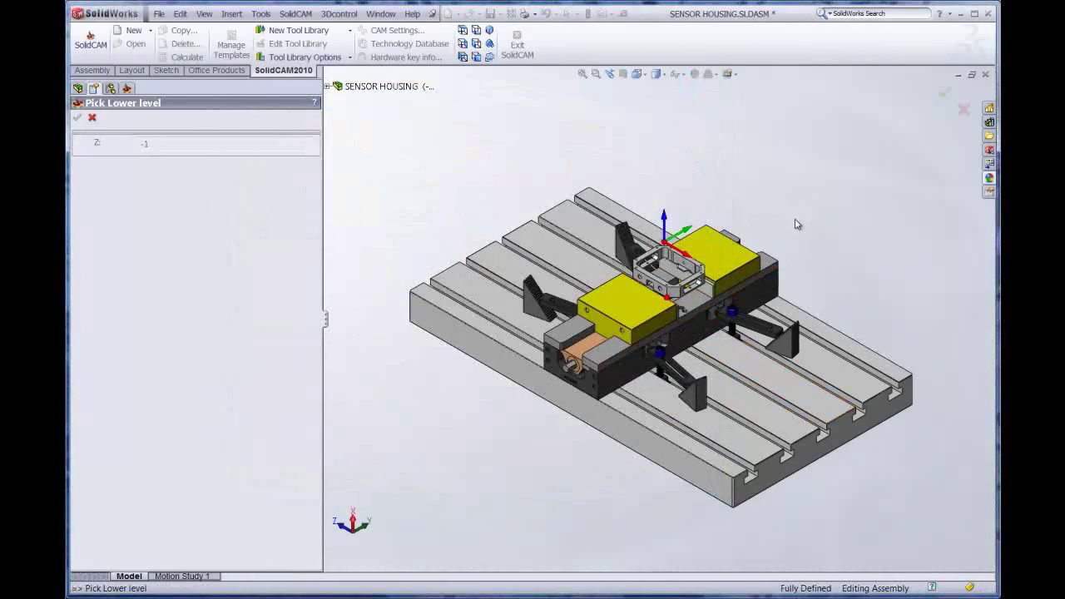
pyautogui.scroll(-6, 802, 227)
pyautogui.keyDown('ctrl'); pyautogui.moveTo(828, 236); pyautogui.dragTo(809, 298, button='middle'); pyautogui.keyUp('ctrl')
pyautogui.click(811, 298)
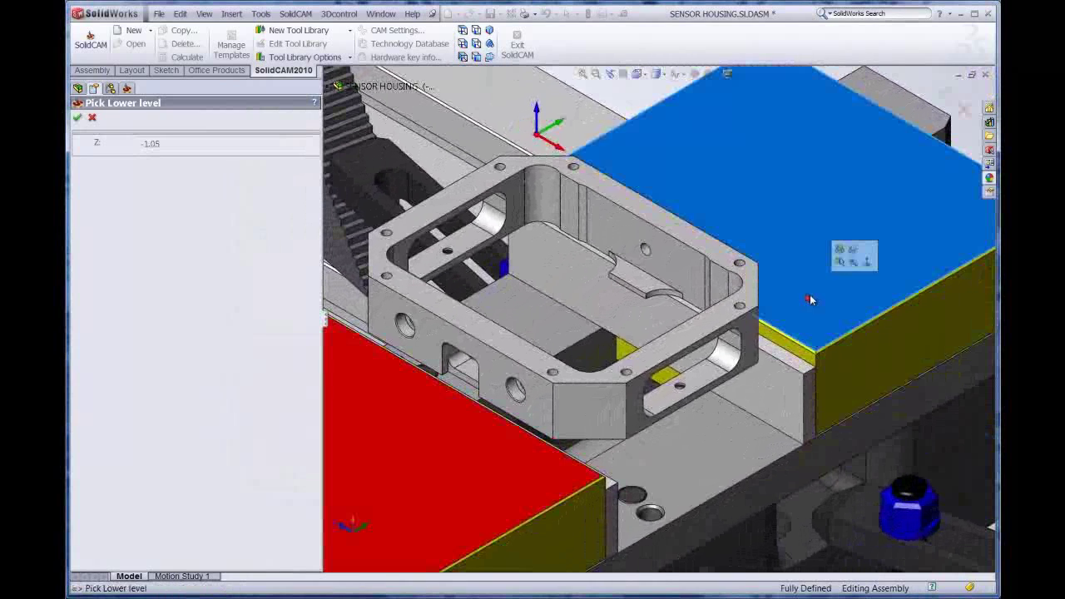
pyautogui.click(77, 117)
pyautogui.doubleClick(460, 276)
pyautogui.write('.01')
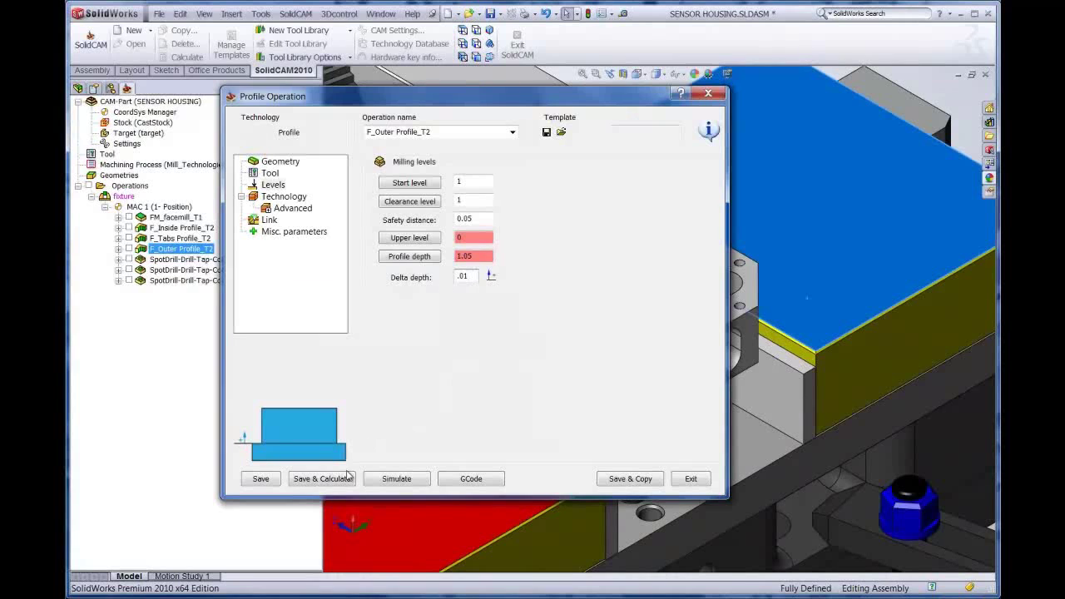
# - Simulate the F_Outer Profile_T2 operation in SolidVerify, check the cut's clearance above the vise blocks, and close the simulation
pyautogui.click(383, 479)
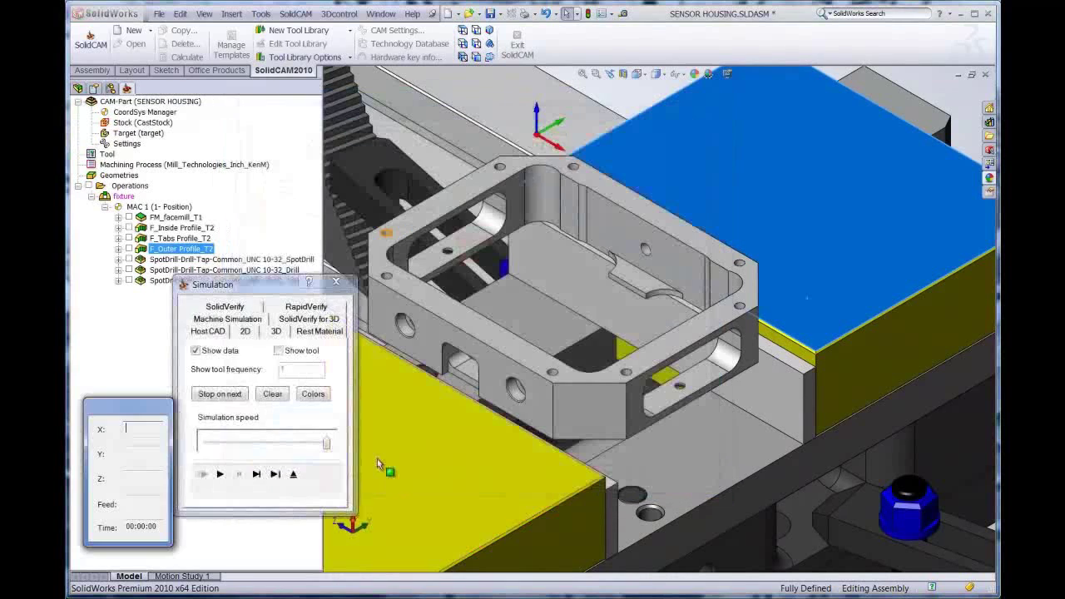
pyautogui.click(224, 307)
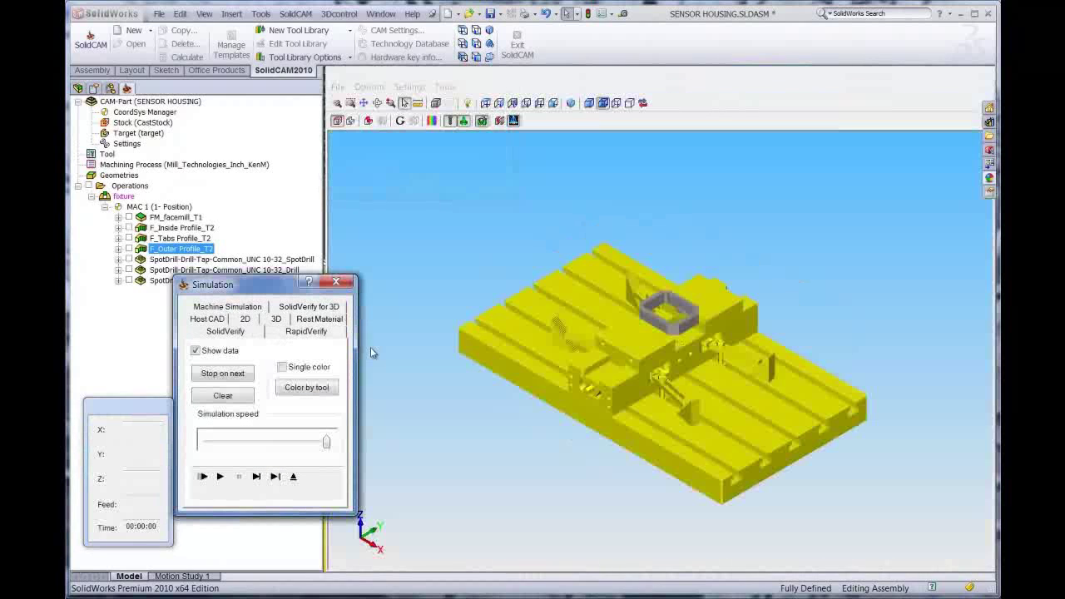
pyautogui.scroll(6, 543, 311)
pyautogui.click(220, 476)
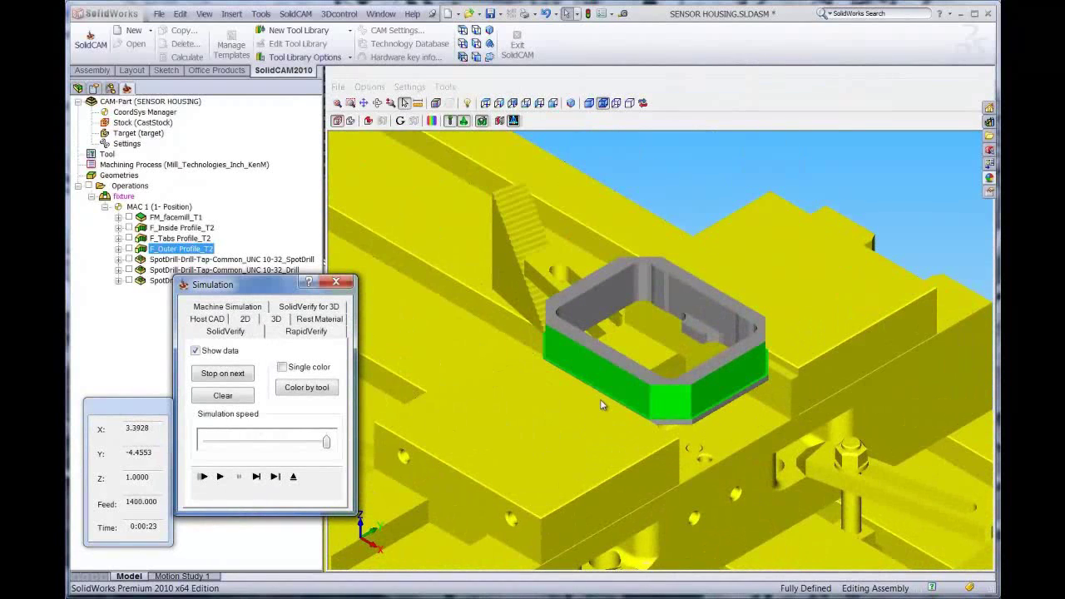
pyautogui.click(293, 476)
# - Generate the G-code for all operations and review the start of the SENSORHOUSING.ncc program, through the face-milling and inside-profile blocks
pyautogui.rightClick(125, 186)
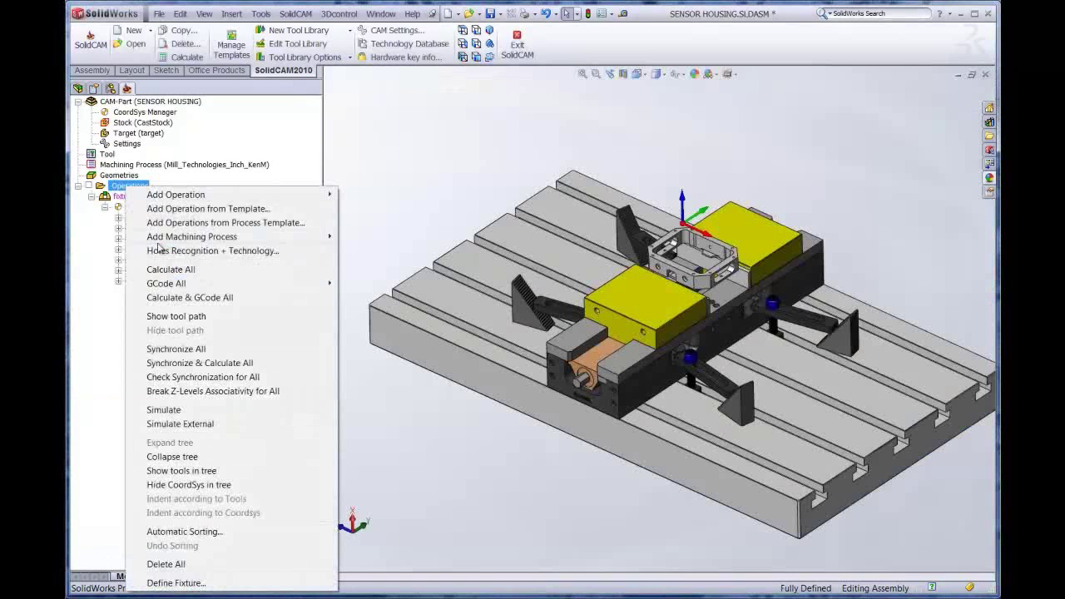
pyautogui.moveTo(244, 286)
pyautogui.click(385, 299)
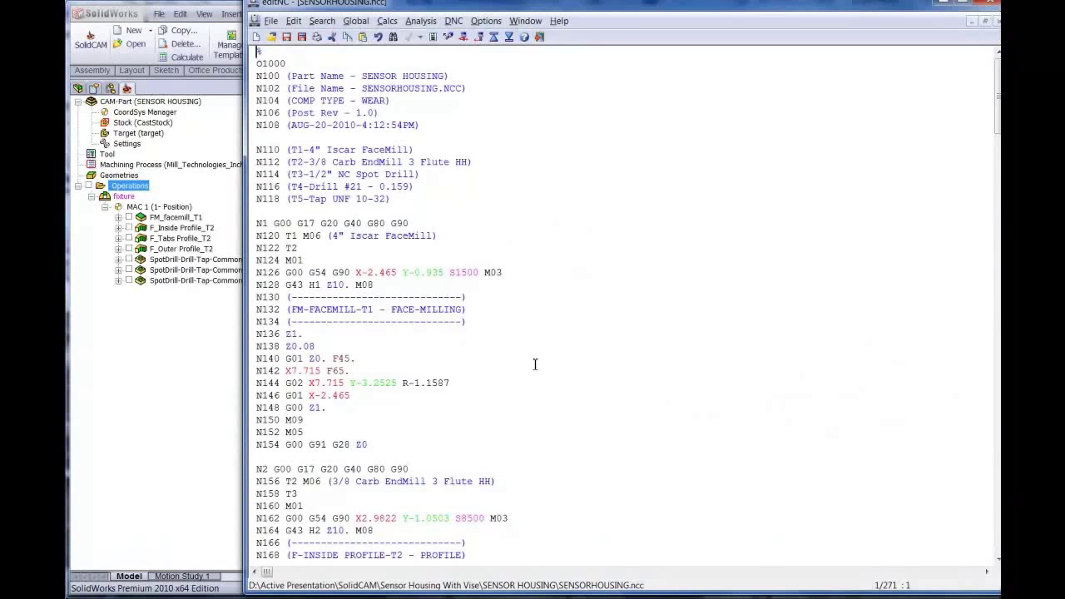
pyautogui.scroll(-5, 553, 386)
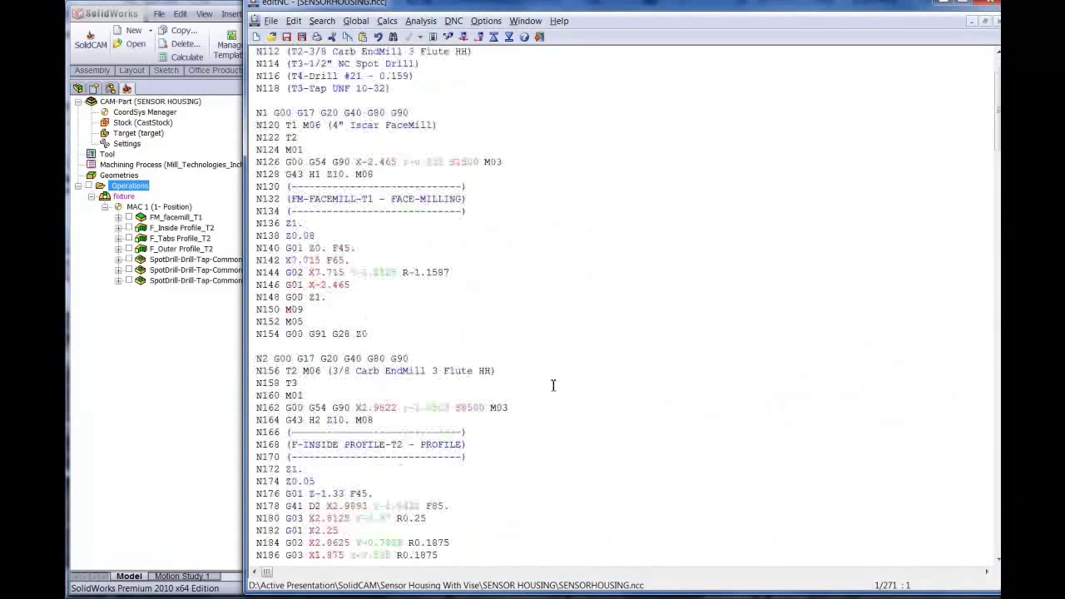
pyautogui.scroll(-4, 554, 385)
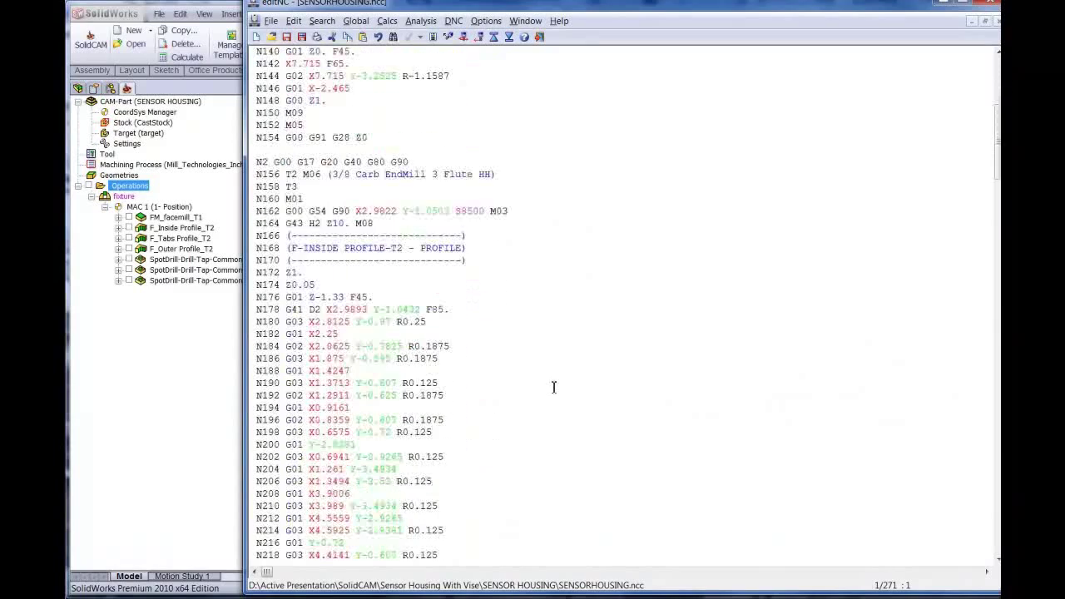